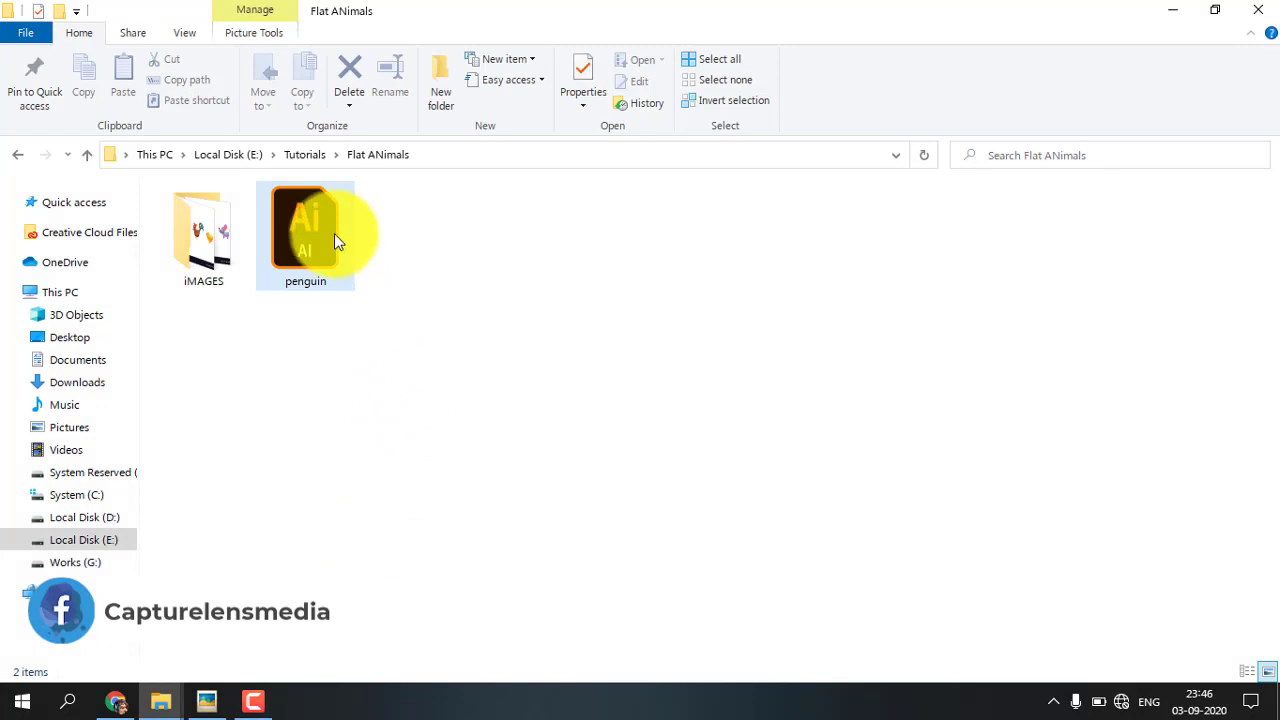
Open the penguin Illustrator file and draw a tall rounded rectangle about 1000 px by 1600 px on the artboard
{"action": "double_click", "coordinate": [330, 232]}
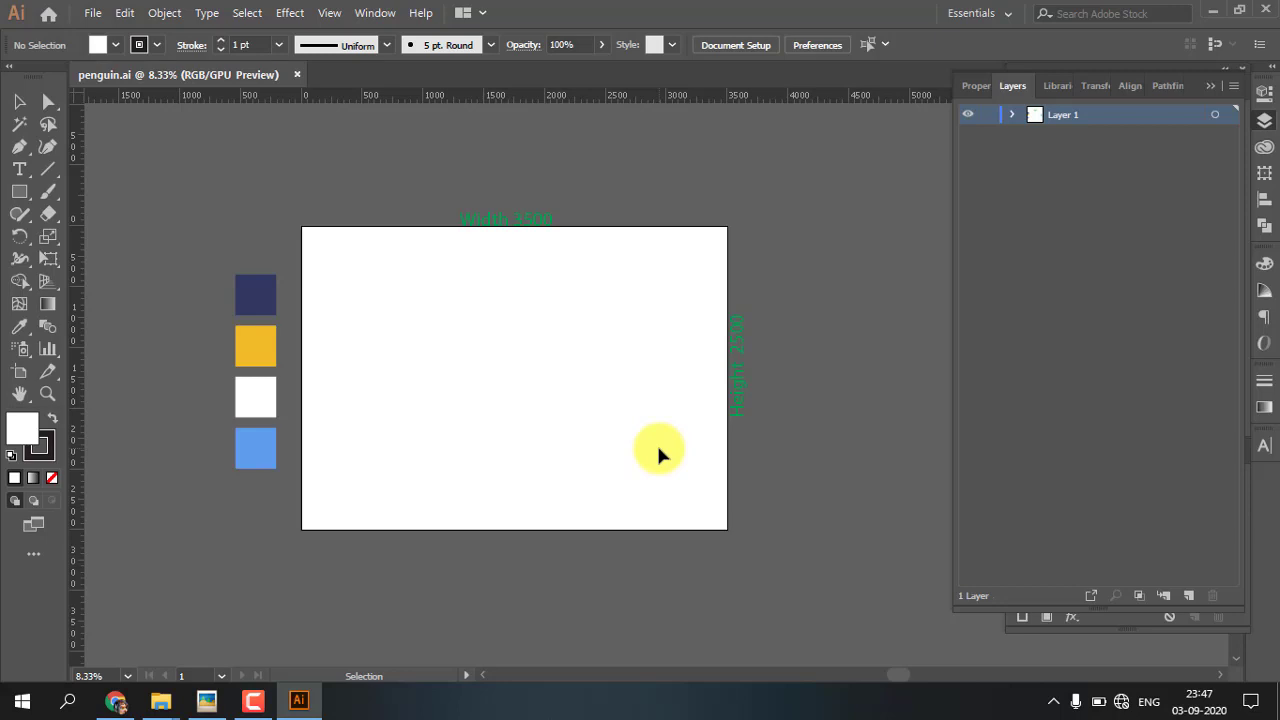
{"action": "key", "text": "m"}
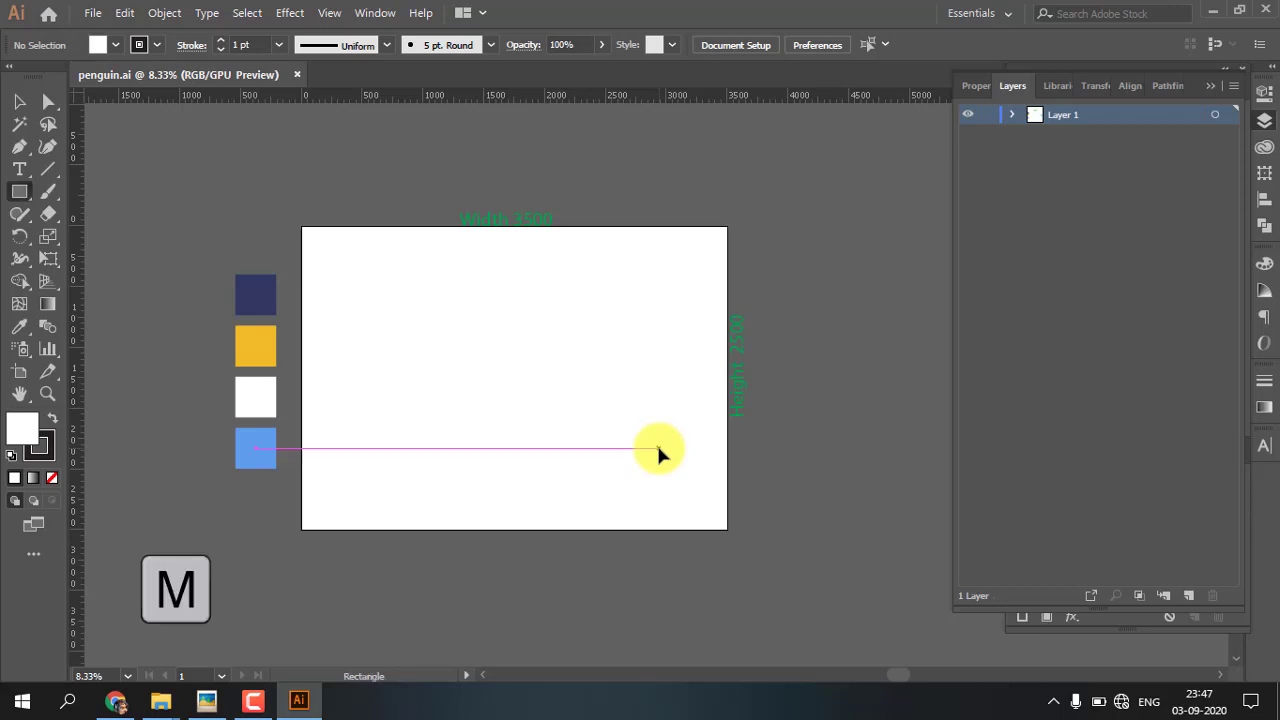
{"action": "left_click", "coordinate": [19, 195]}
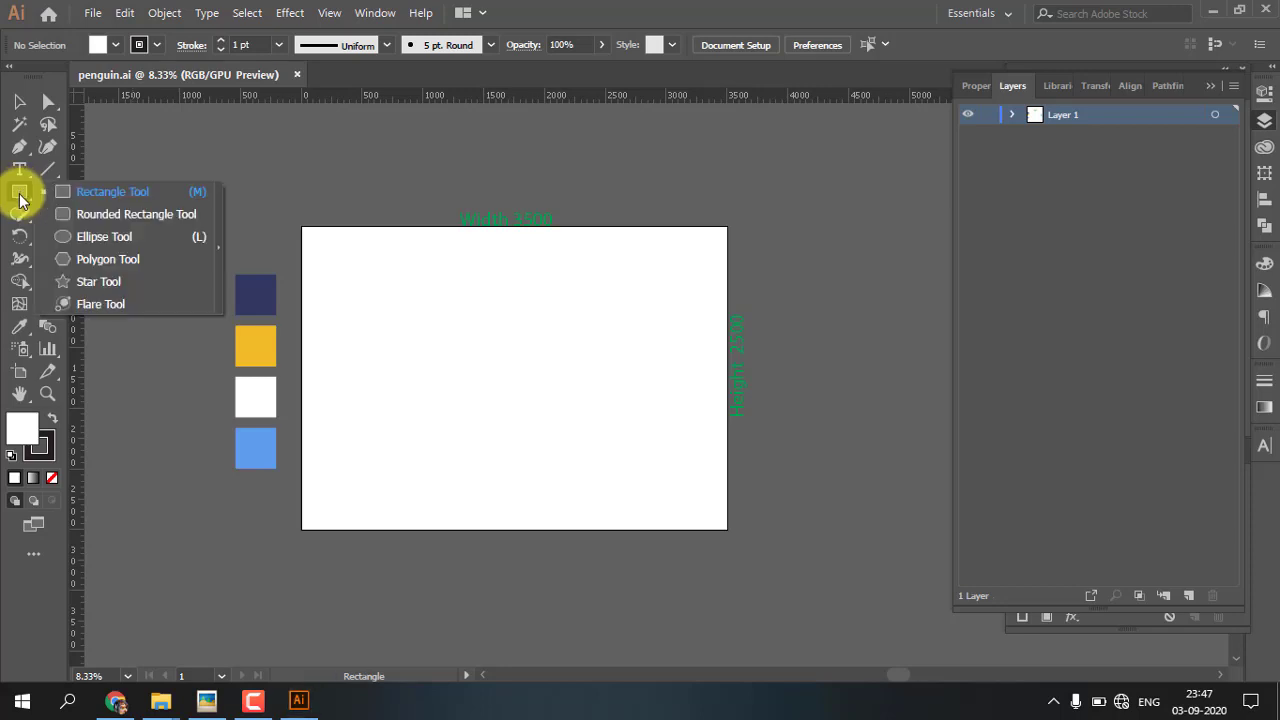
{"action": "left_click", "coordinate": [87, 216]}
{"action": "left_click_drag", "start_coordinate": [484, 321], "coordinate": [605, 512]}
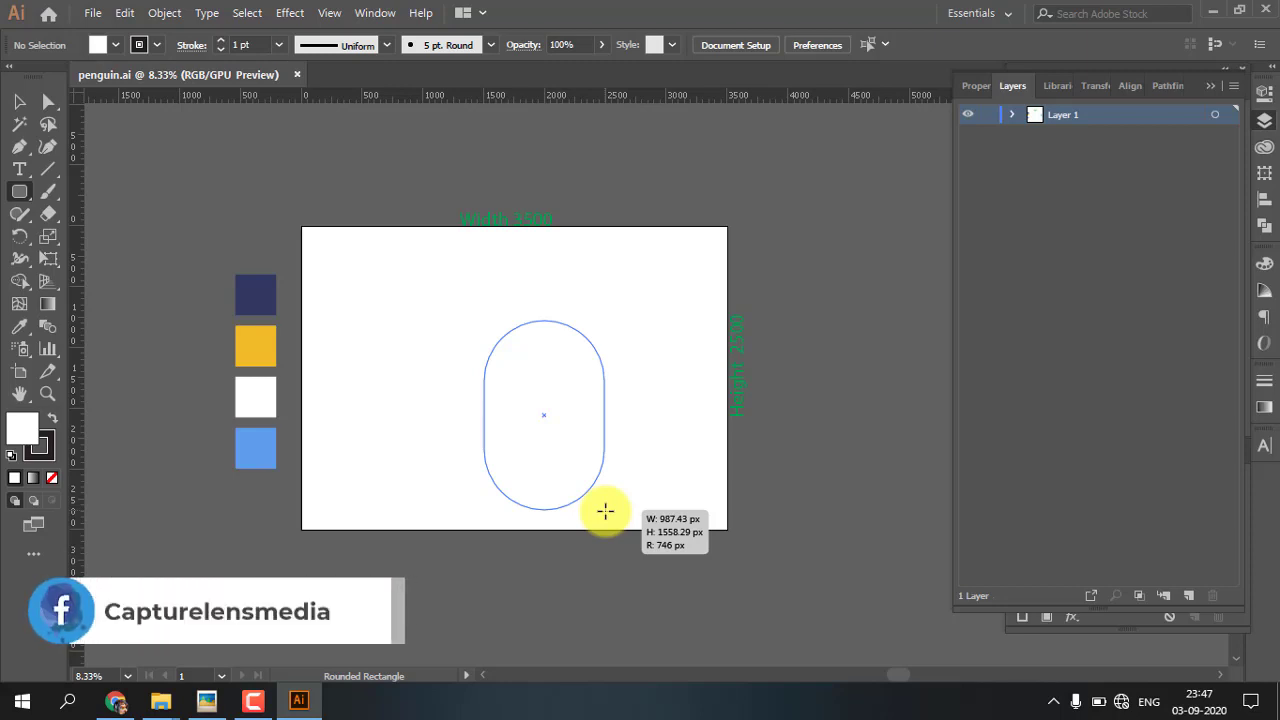
{"action": "left_click_drag", "start_coordinate": [605, 511], "coordinate": [606, 512]}
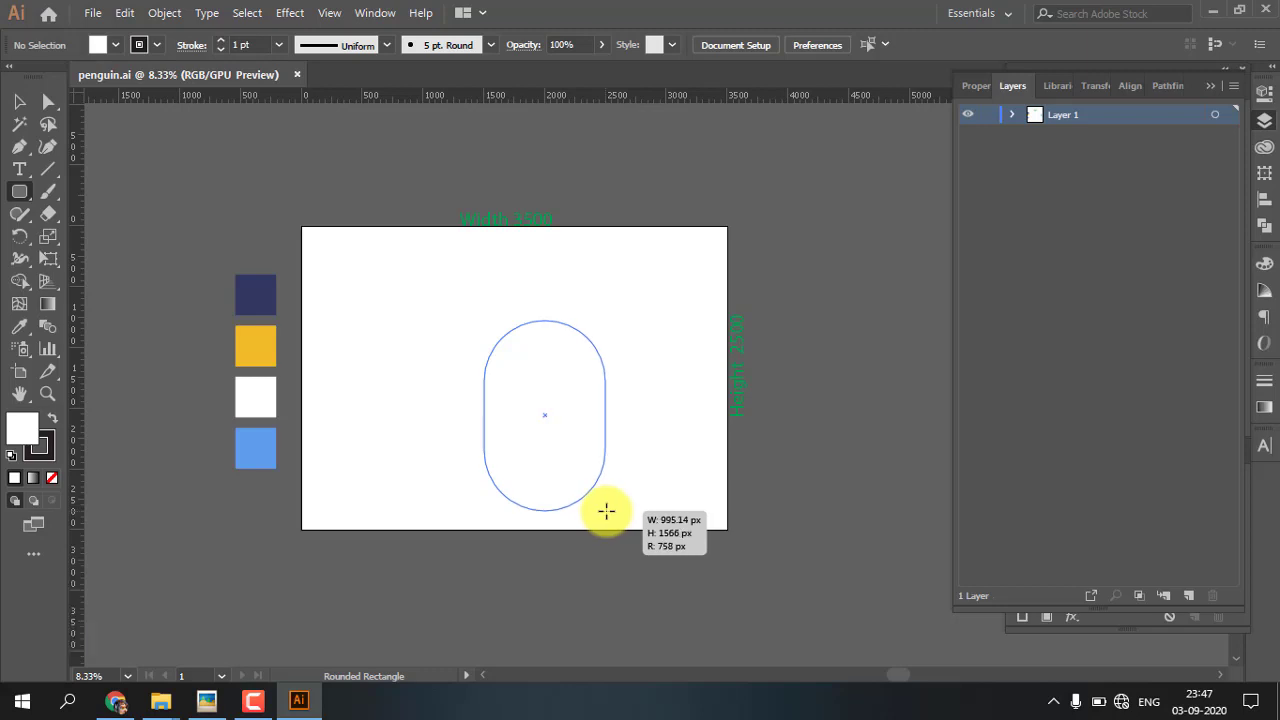
{"action": "left_click_drag", "start_coordinate": [606, 511], "coordinate": [607, 512]}
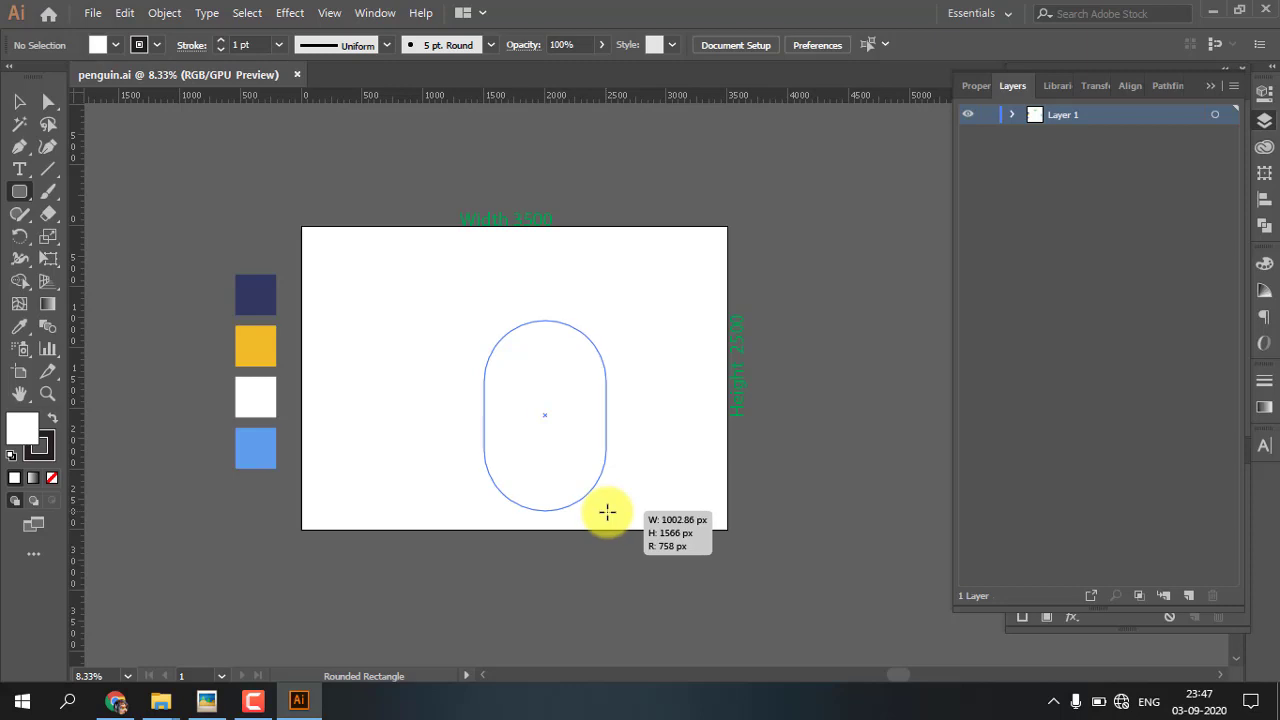
{"action": "left_click_drag", "start_coordinate": [607, 512], "coordinate": [610, 520]}
Move the rounded rectangle up toward the artboard's centre and fill it with the dark navy palette colour, without a stroke
{"action": "left_click", "coordinate": [19, 103]}
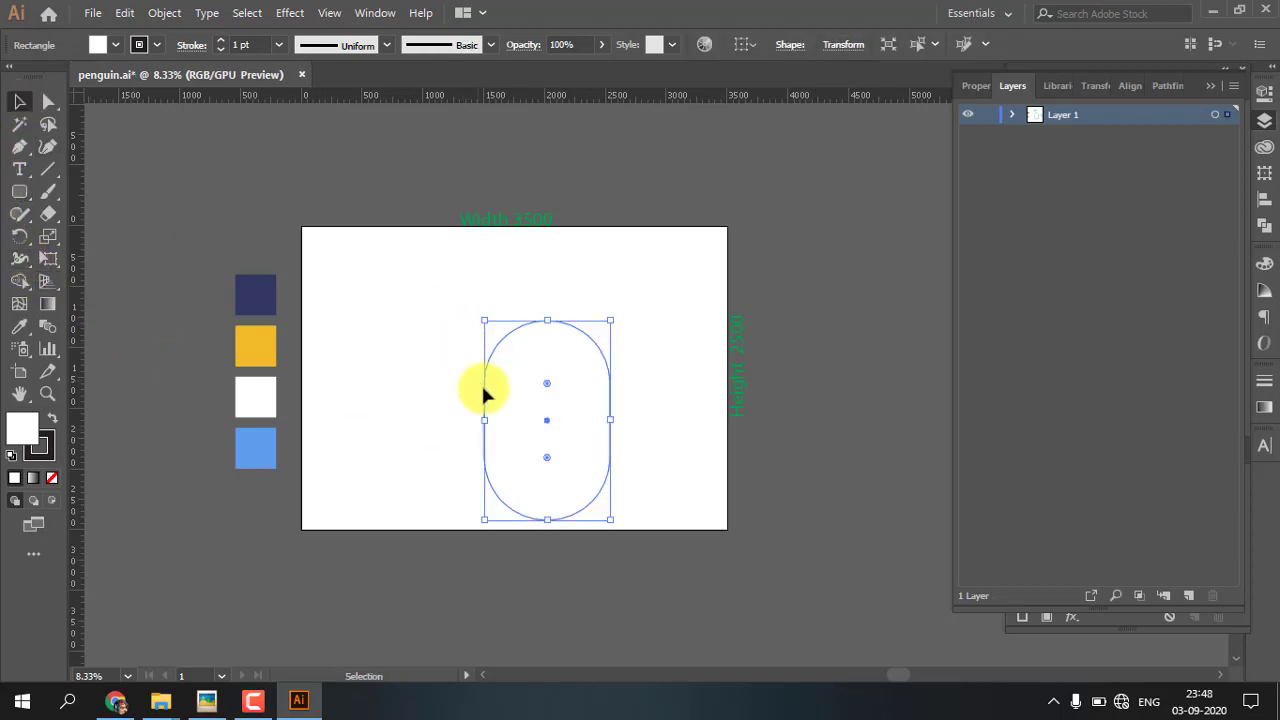
{"action": "left_click_drag", "start_coordinate": [486, 390], "coordinate": [489, 378]}
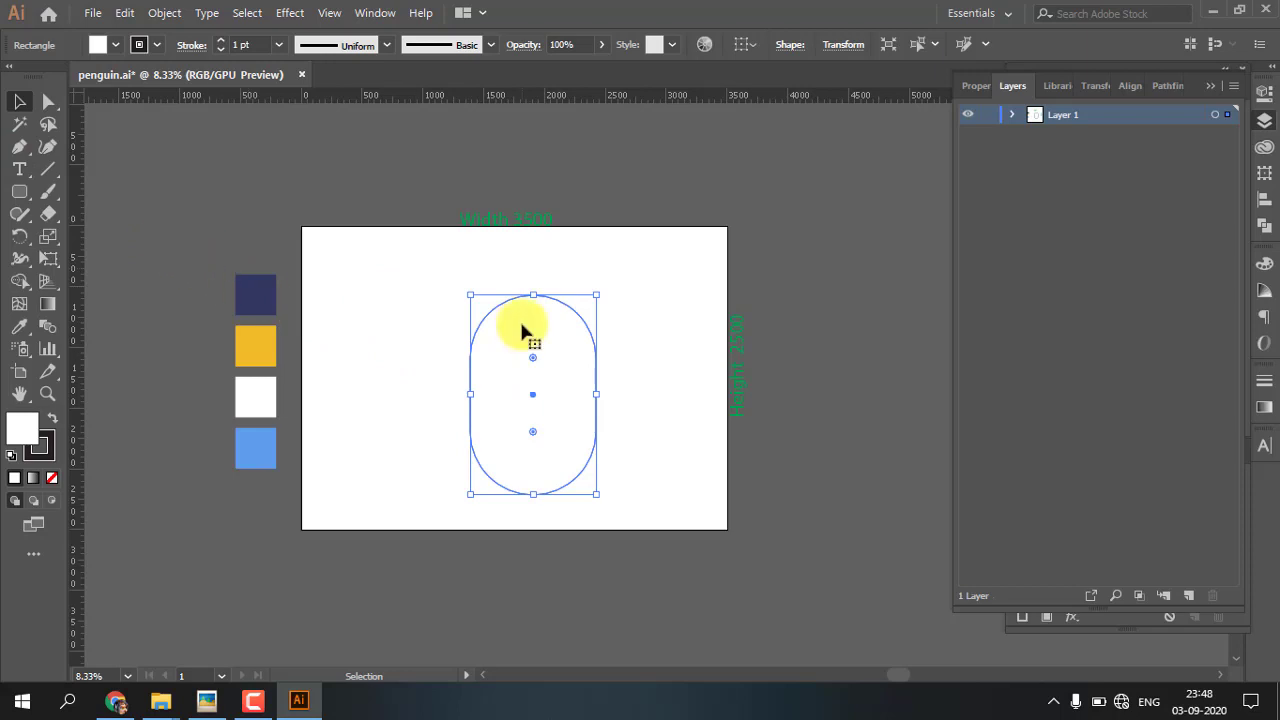
{"action": "key", "text": "i"}
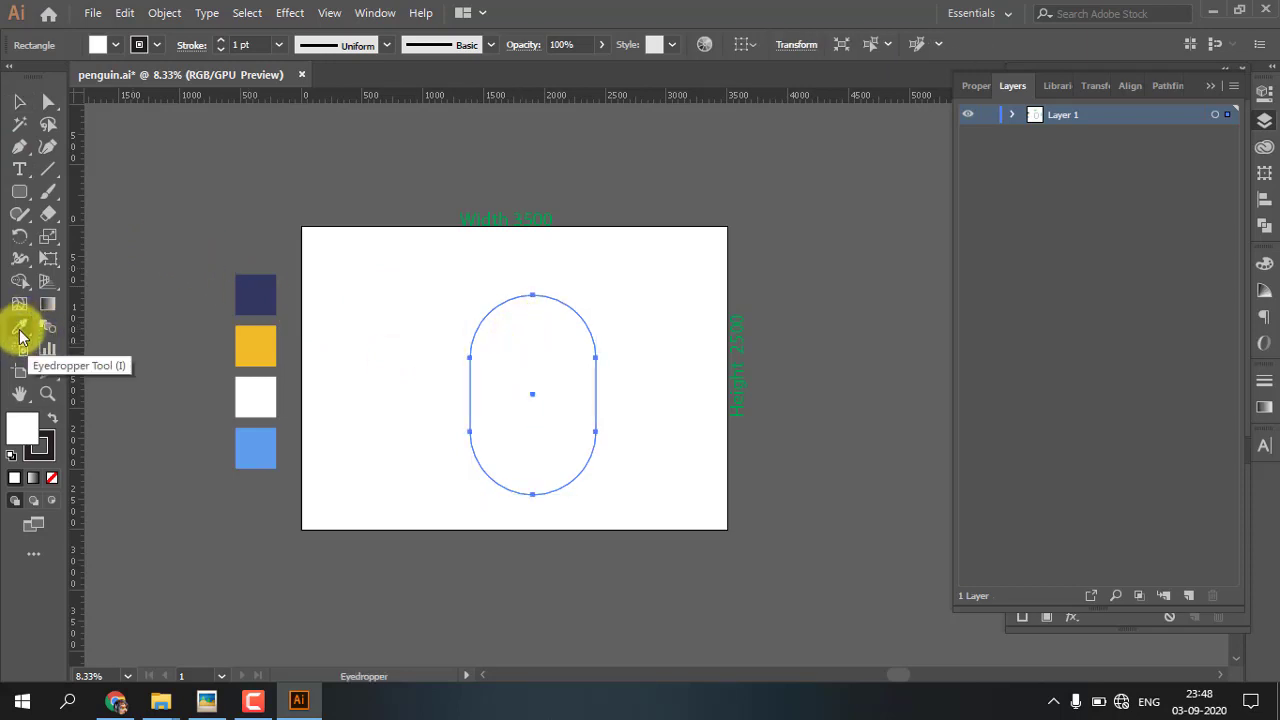
{"action": "key", "text": "i"}
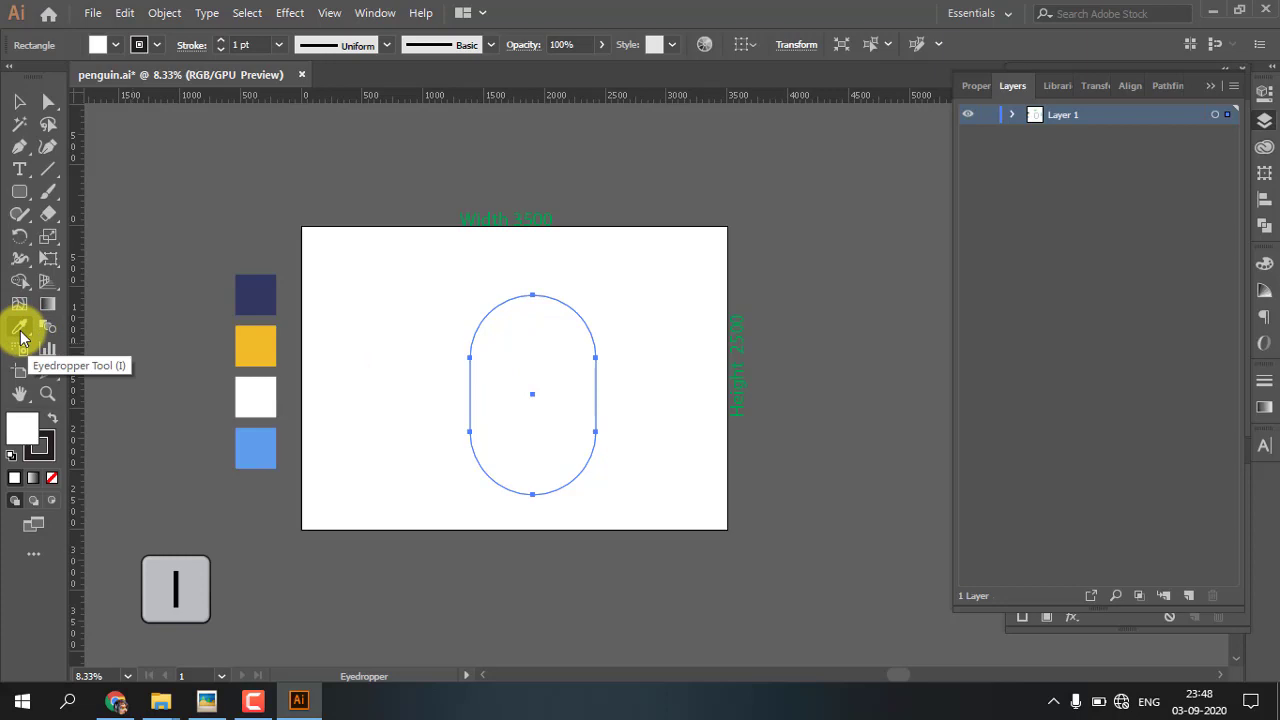
{"action": "left_click", "coordinate": [259, 287]}
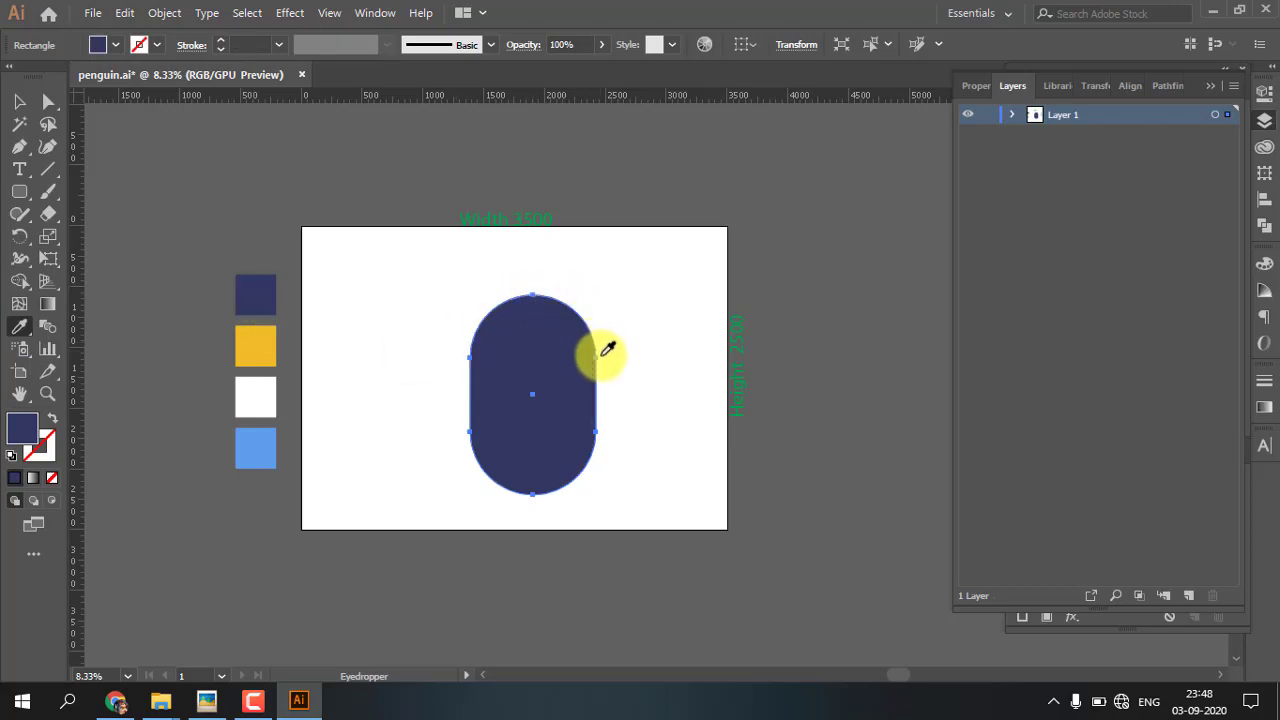
{"action": "key", "text": "v"}
{"action": "left_click", "coordinate": [360, 320]}
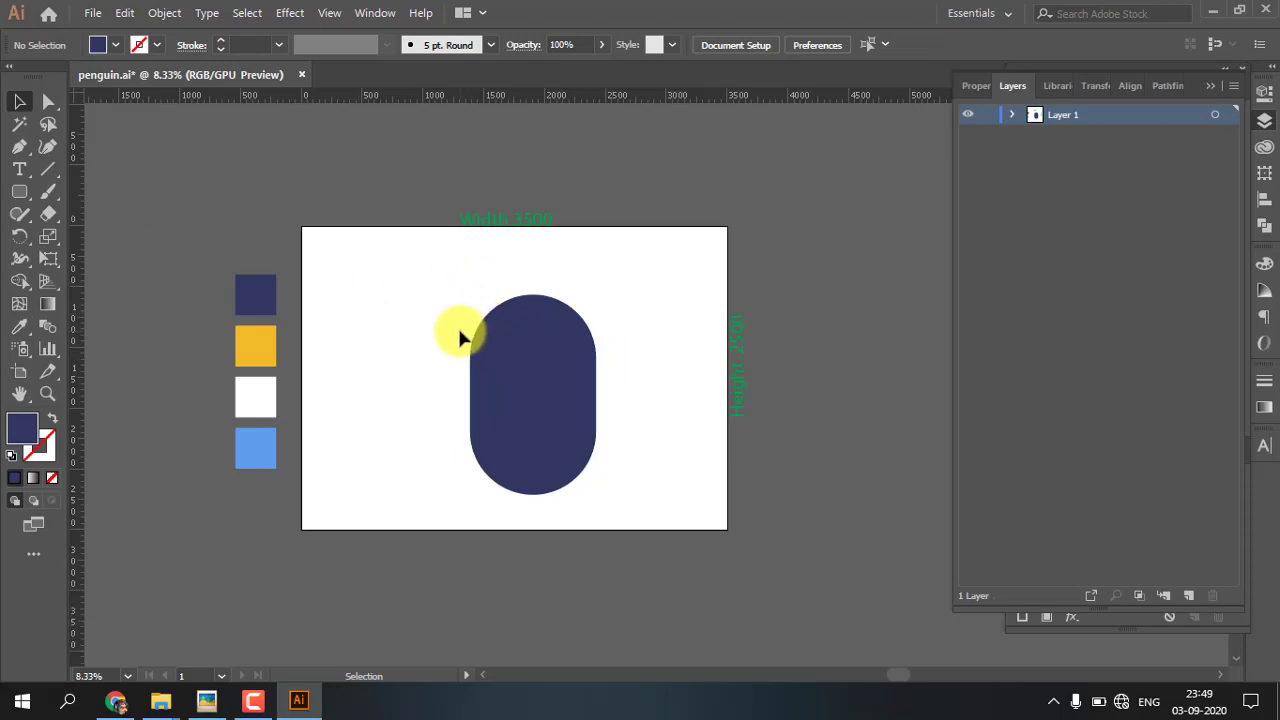
Taper the navy body by scaling its upper anchor points inward so the top is narrower than the base
{"action": "key", "text": "a"}
{"action": "left_click", "coordinate": [46, 103]}
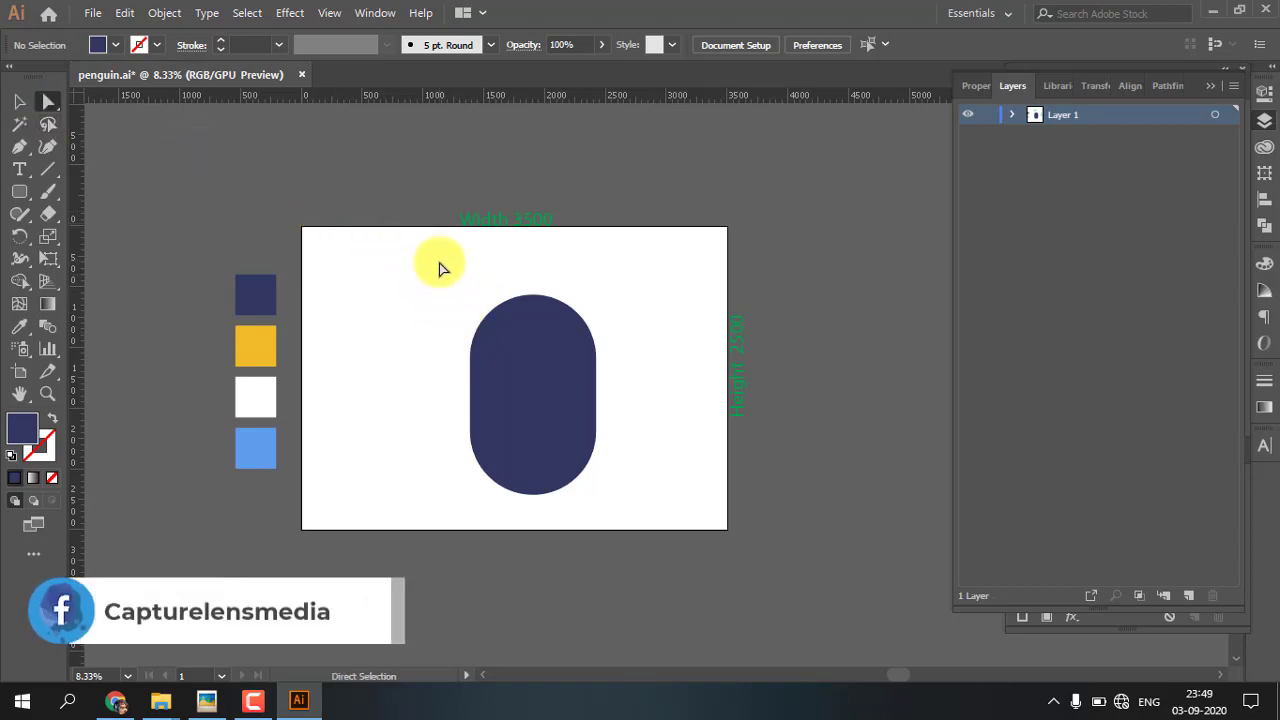
{"action": "left_click_drag", "start_coordinate": [440, 266], "coordinate": [616, 366]}
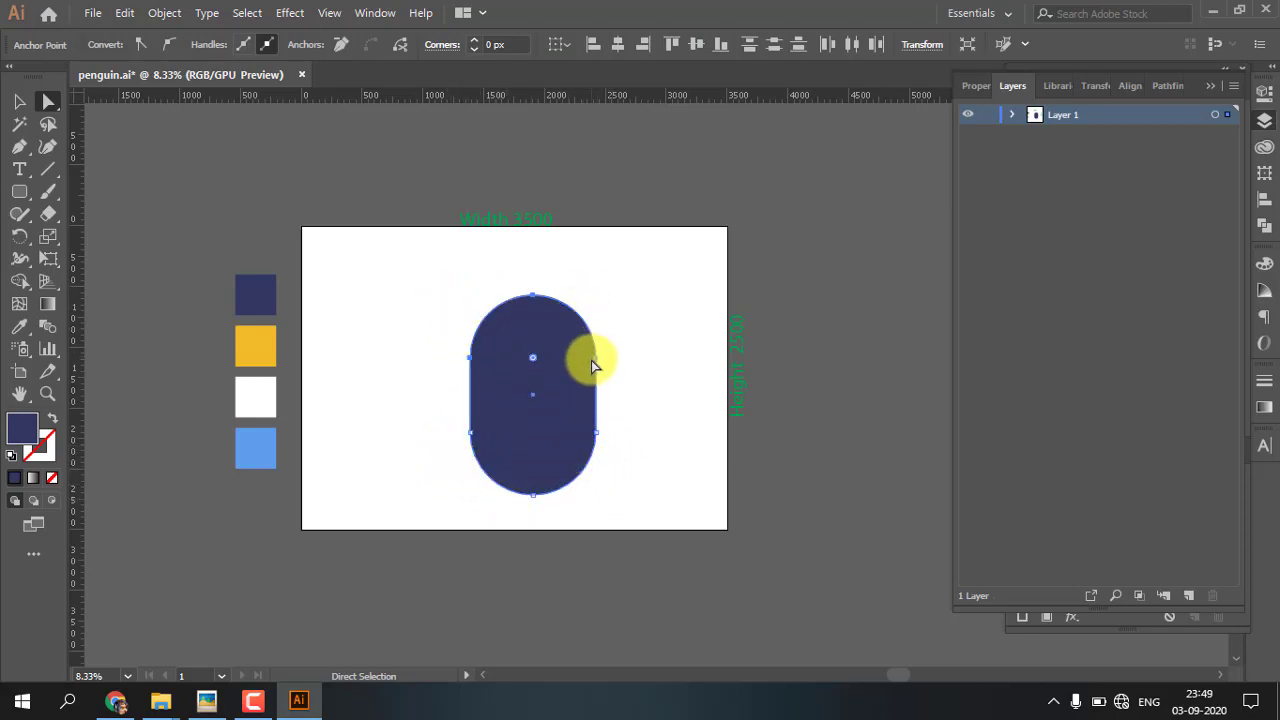
{"action": "key", "text": "ctrl+plus"}
{"action": "key", "text": "ctrl+plus"}
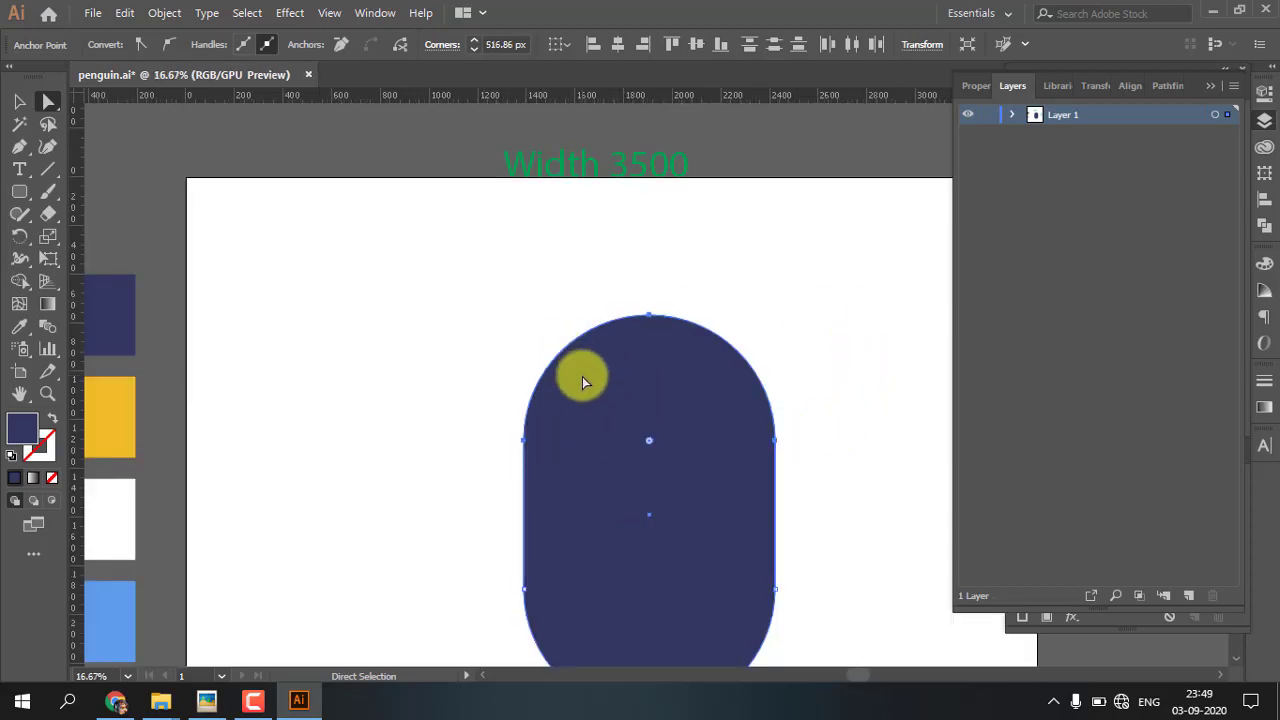
{"action": "key", "text": "s"}
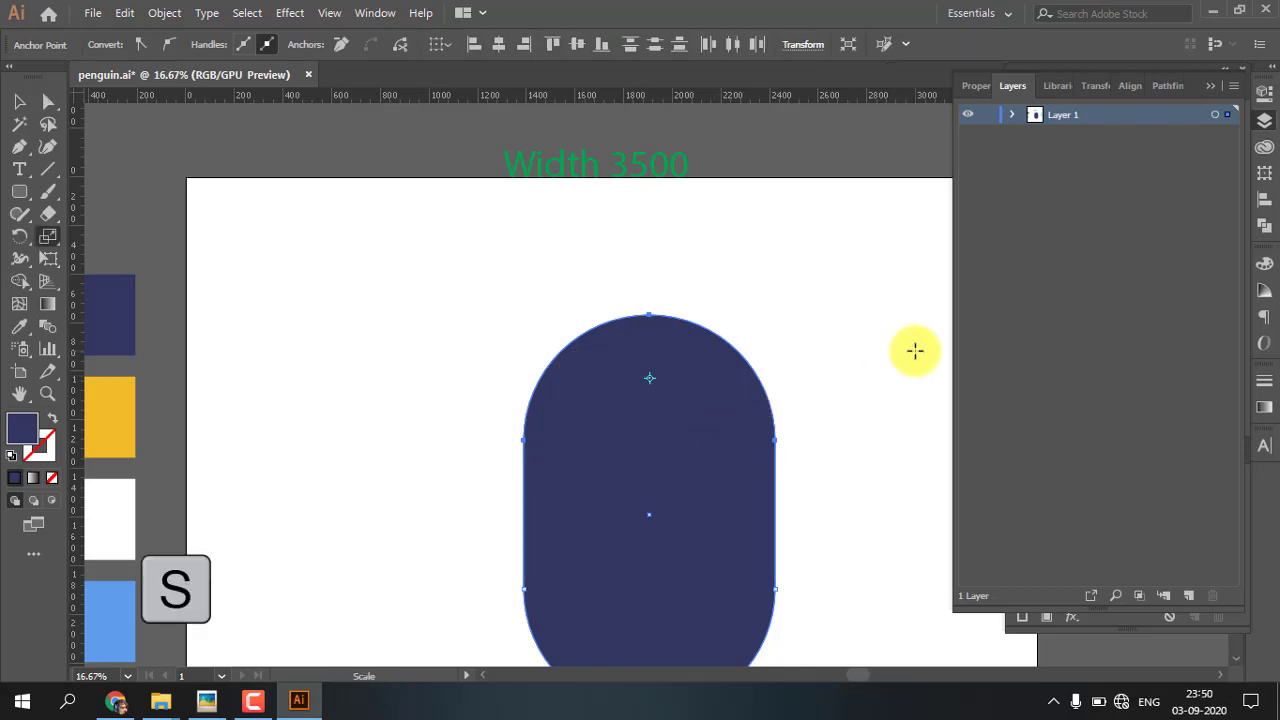
{"action": "left_click_drag", "start_coordinate": [911, 349], "coordinate": [882, 360]}
{"action": "scroll", "coordinate": [740, 455], "scroll_direction": "down", "scroll_amount": 3}
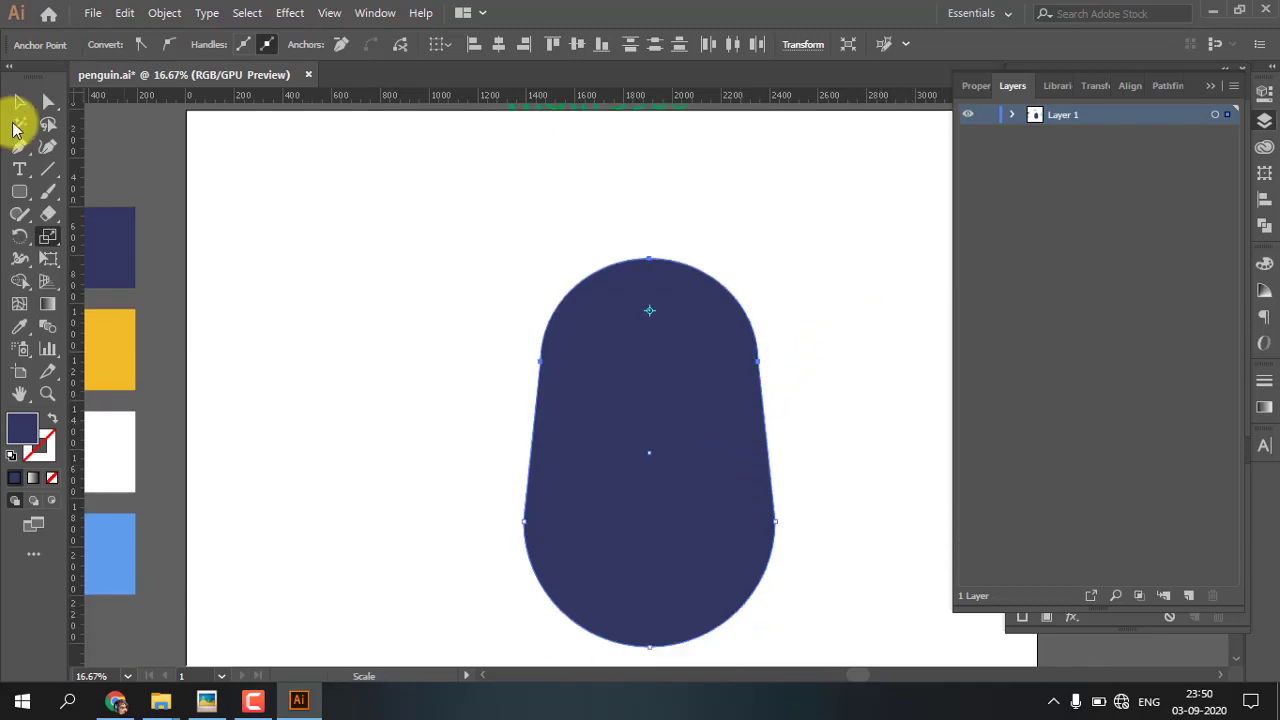
{"action": "left_click", "coordinate": [19, 102]}
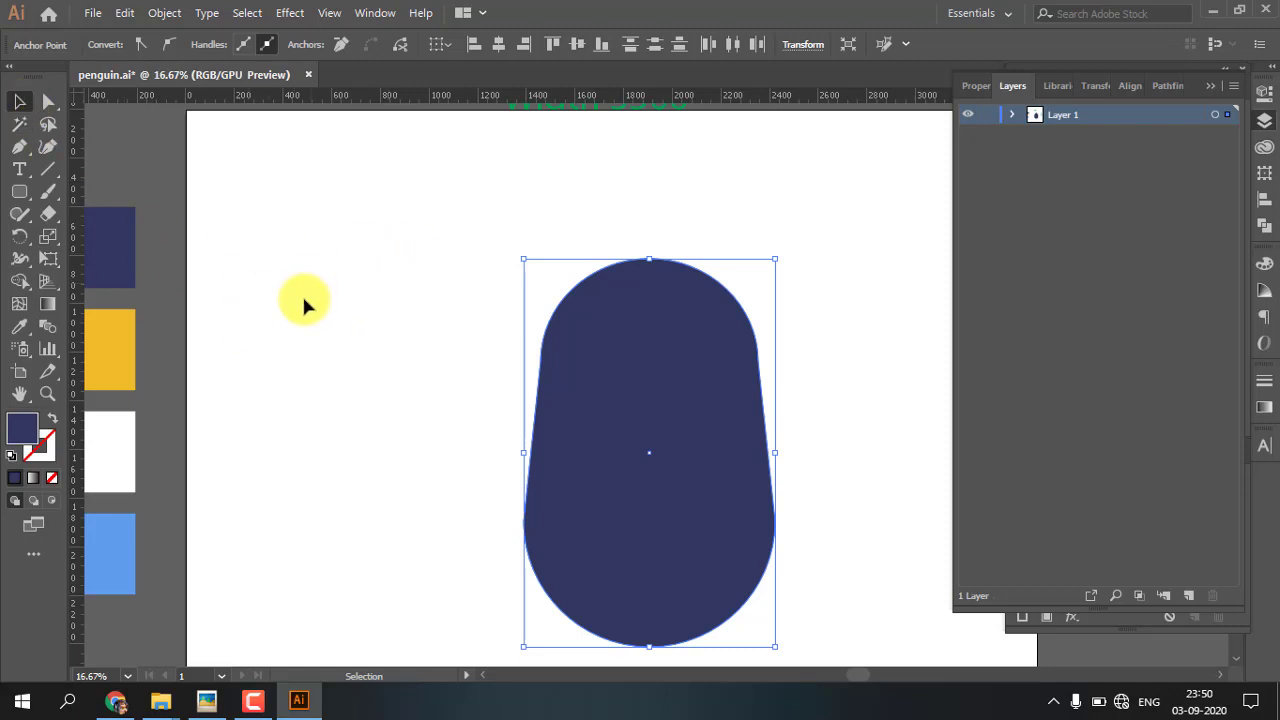
{"action": "left_click", "coordinate": [204, 283]}
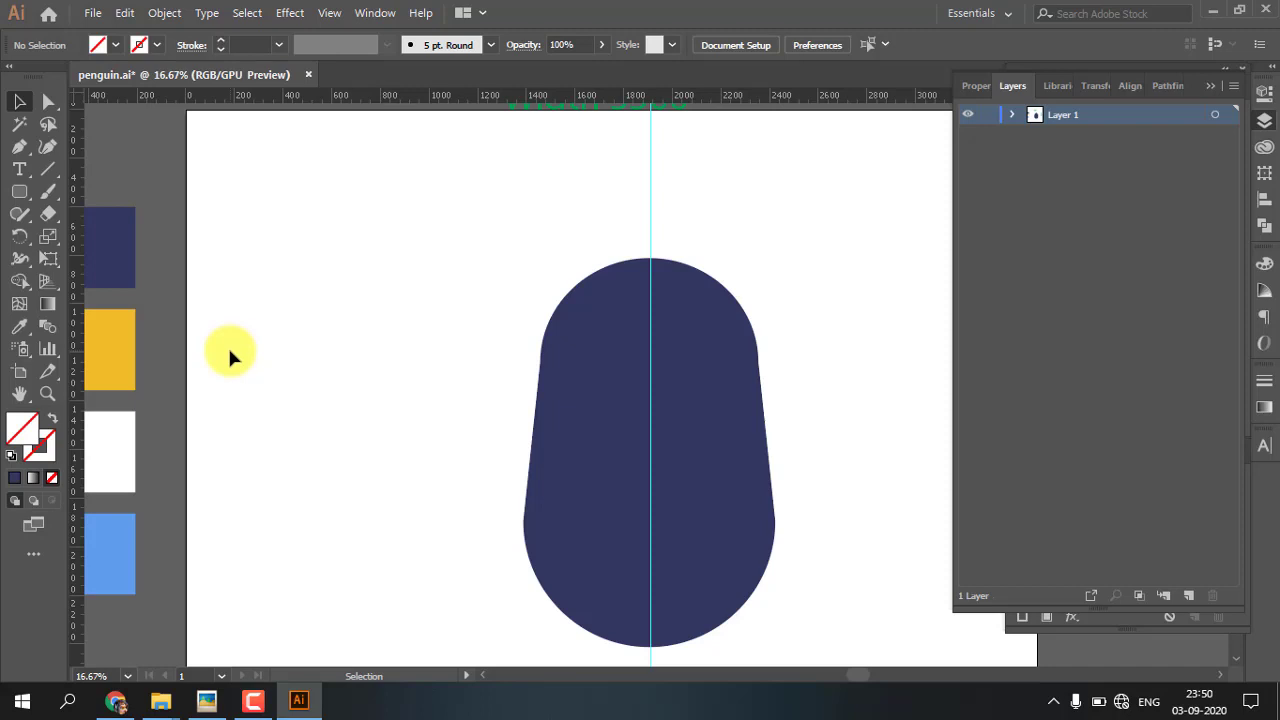
Draw a small circle on the empty artboard beside the navy body and fill it with the white palette colour
{"action": "key", "text": "l"}
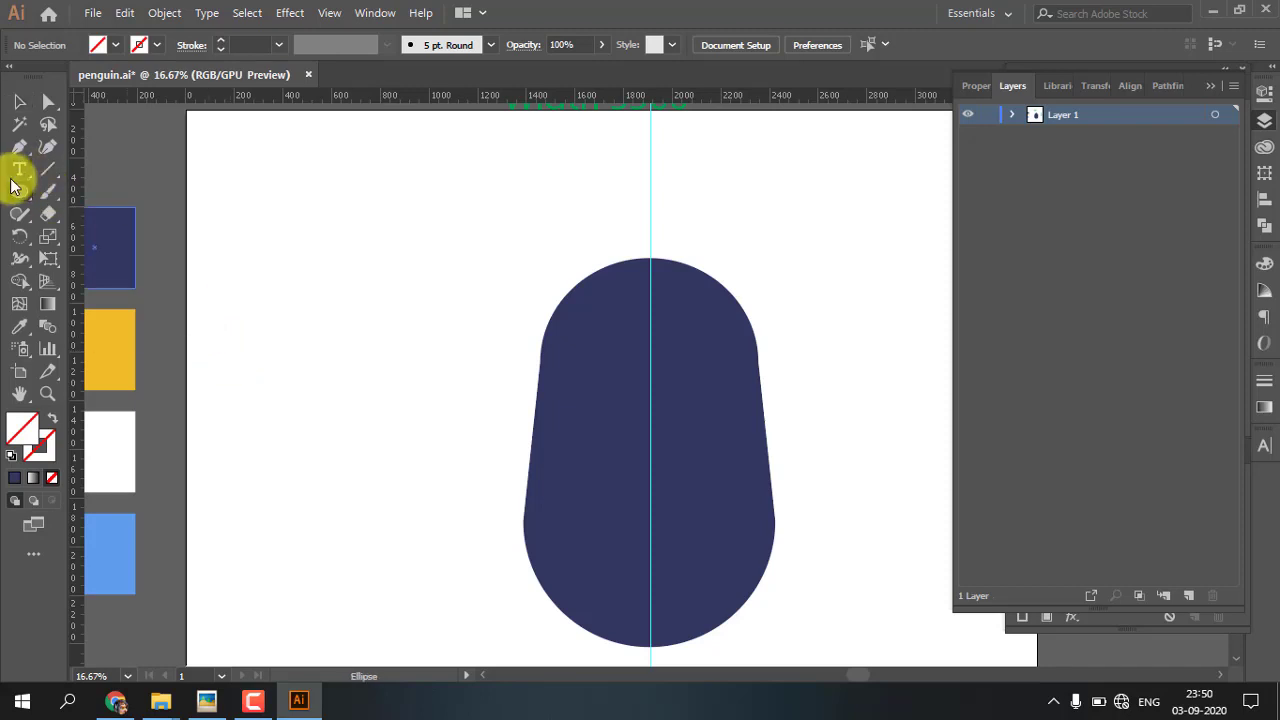
{"action": "key", "text": "l"}
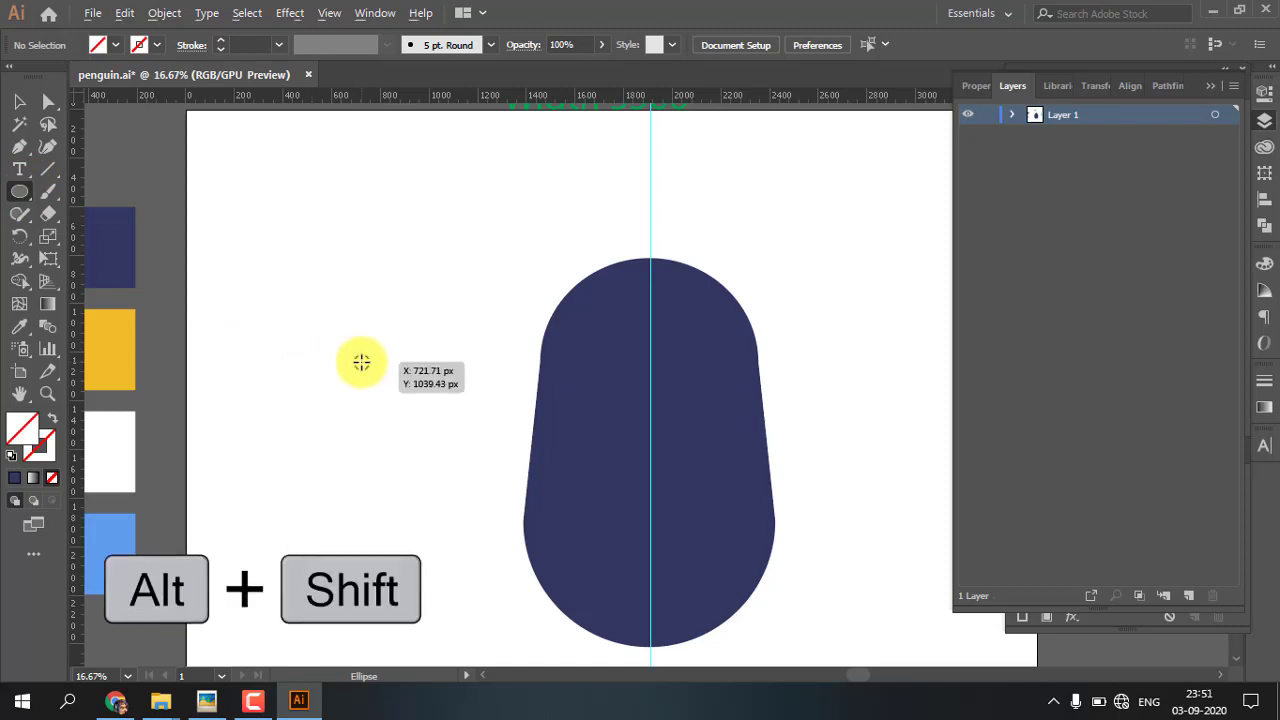
{"action": "mouse_move", "coordinate": [361, 362]}
{"action": "left_mouse_down"}
{"action": "mouse_move", "coordinate": [378, 387]}
{"action": "mouse_move", "coordinate": [371, 374]}
{"action": "left_mouse_up"}
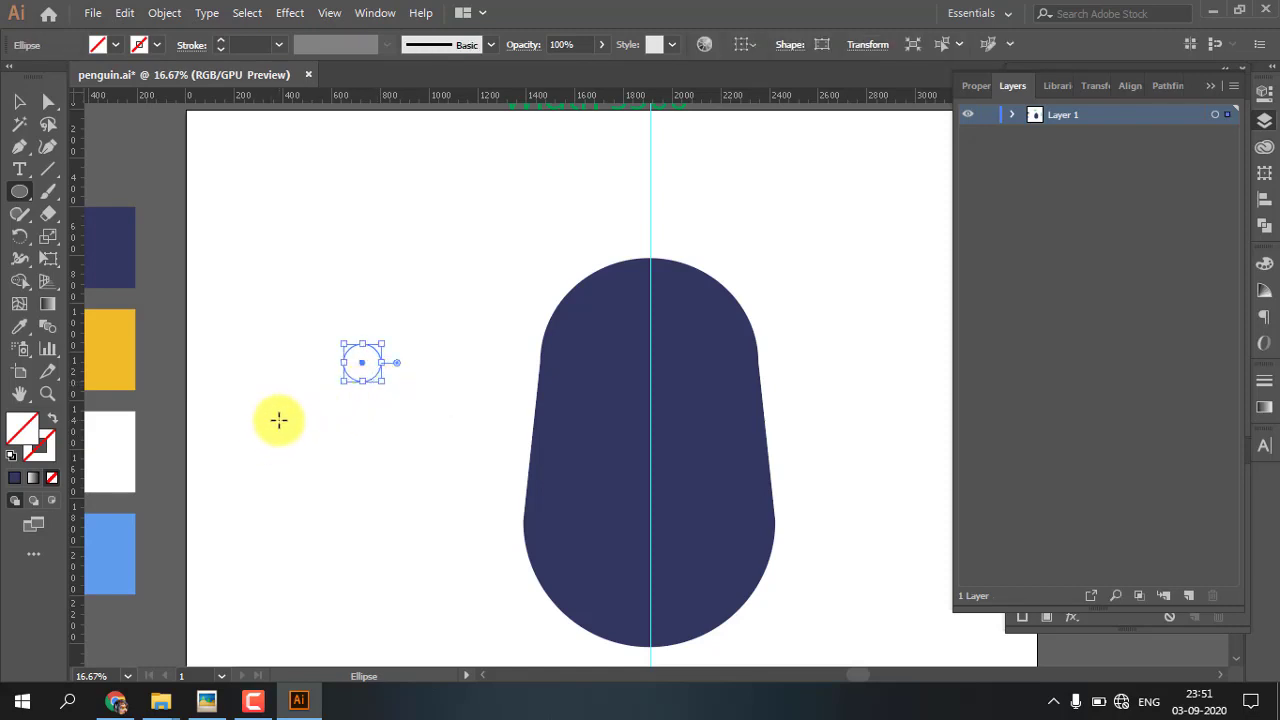
{"action": "key", "text": "i"}
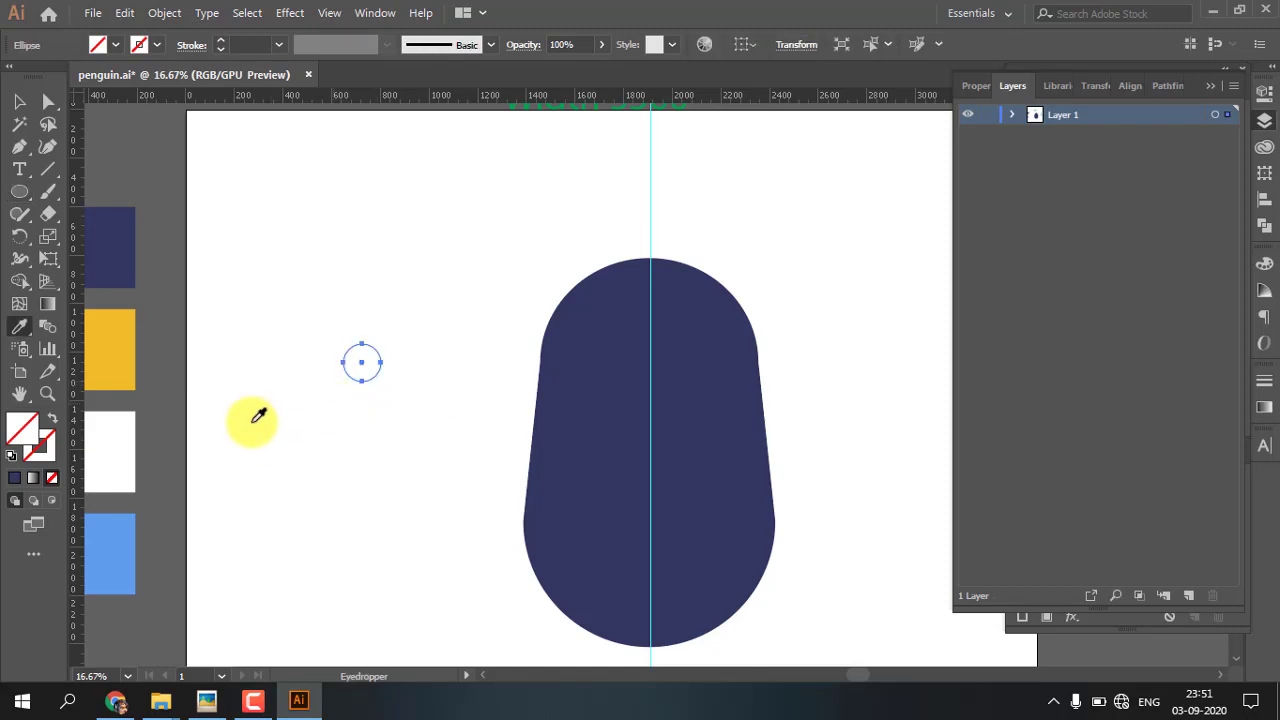
{"action": "left_click", "coordinate": [127, 423]}
{"action": "key", "text": "v"}
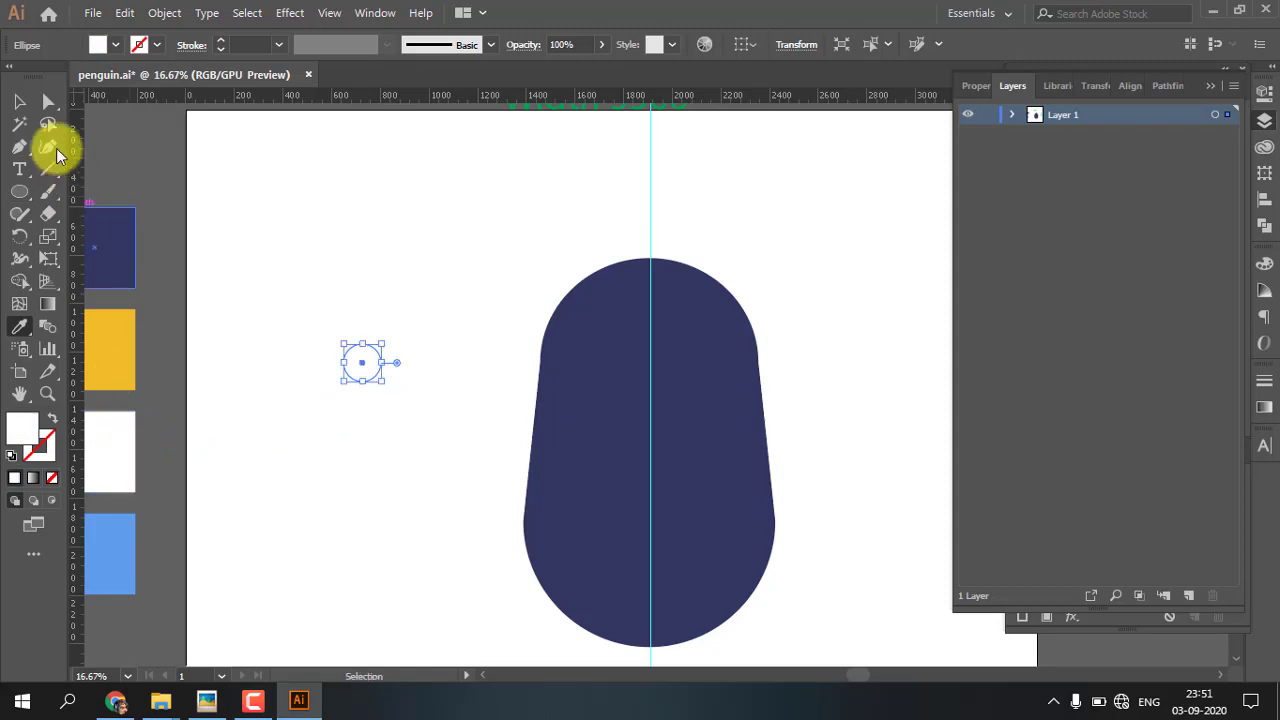
Duplicate the white circle in place and shrink the copy evenly about its centre
{"action": "key", "text": "ctrl+plus"}
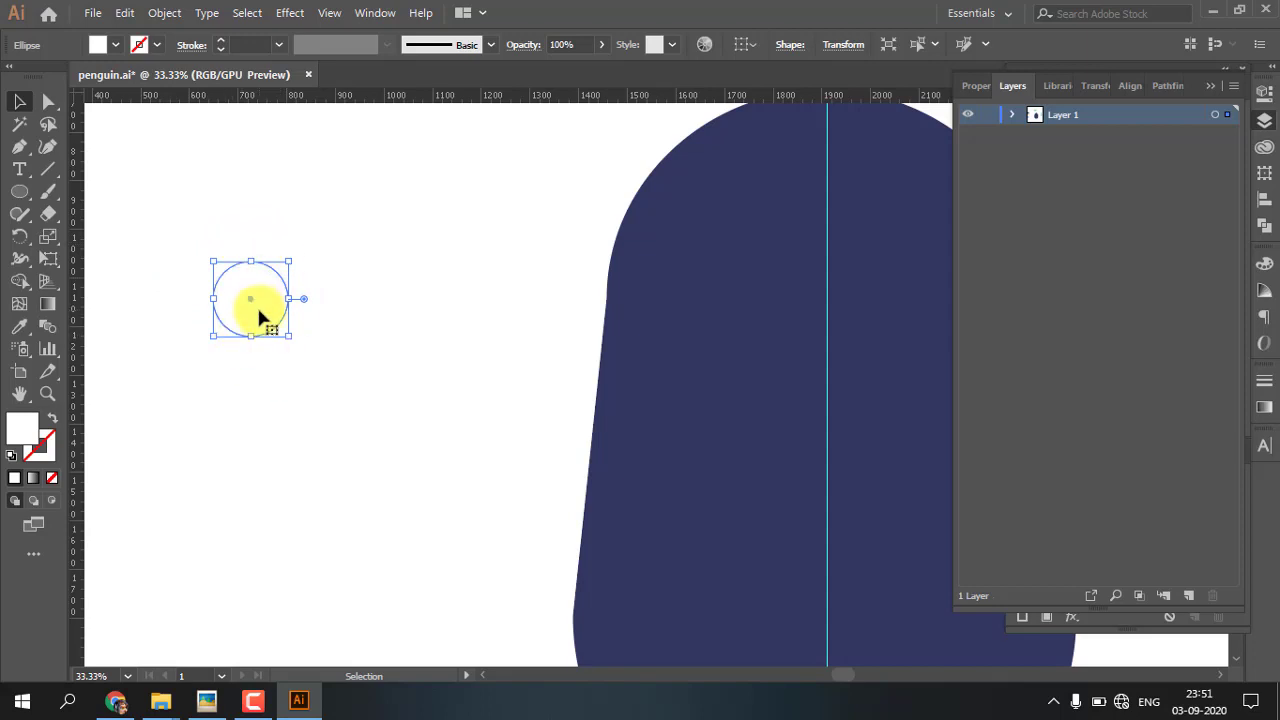
{"action": "key", "text": "ctrl+c"}
{"action": "key", "text": "a"}
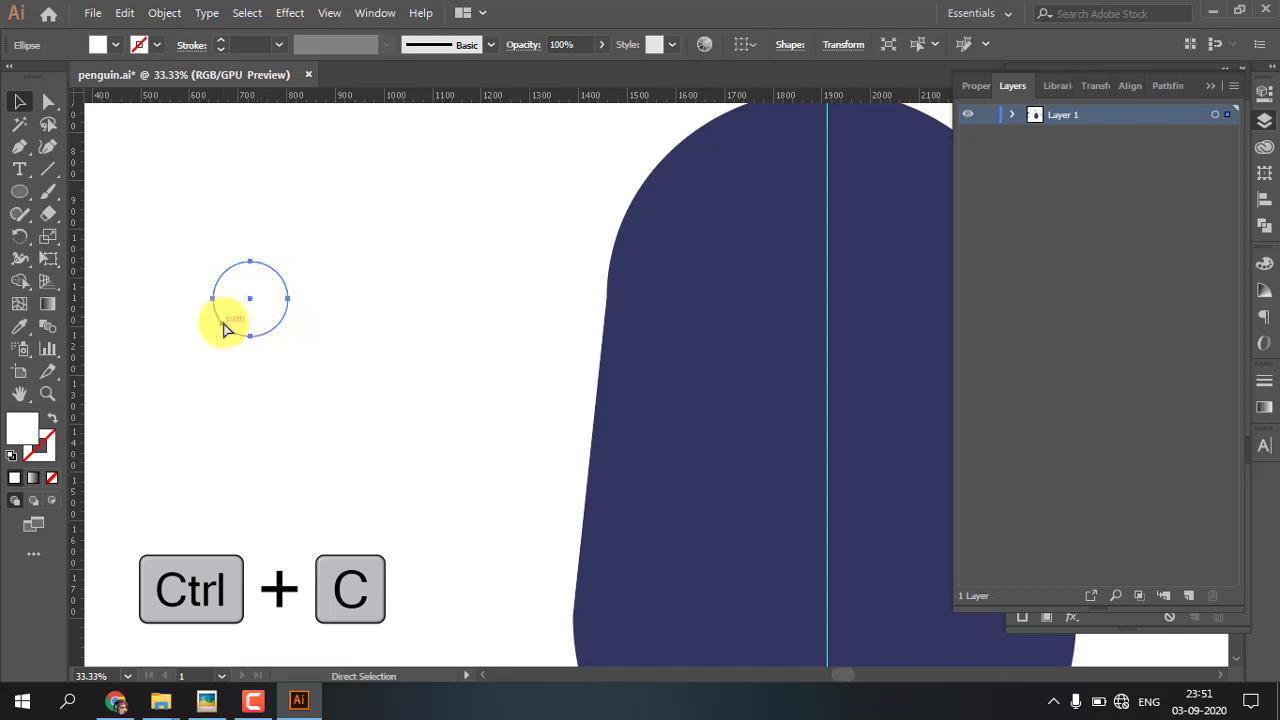
{"action": "key", "text": "v"}
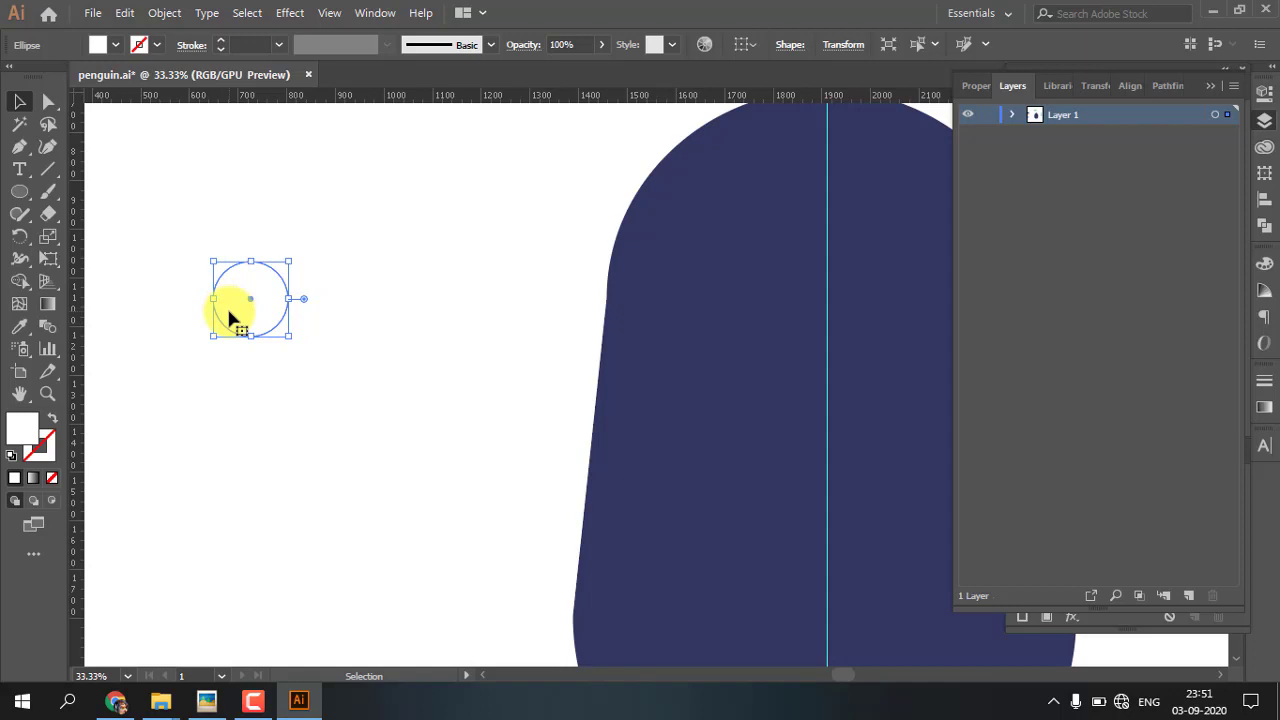
{"action": "key", "text": "ctrl+shift+v"}
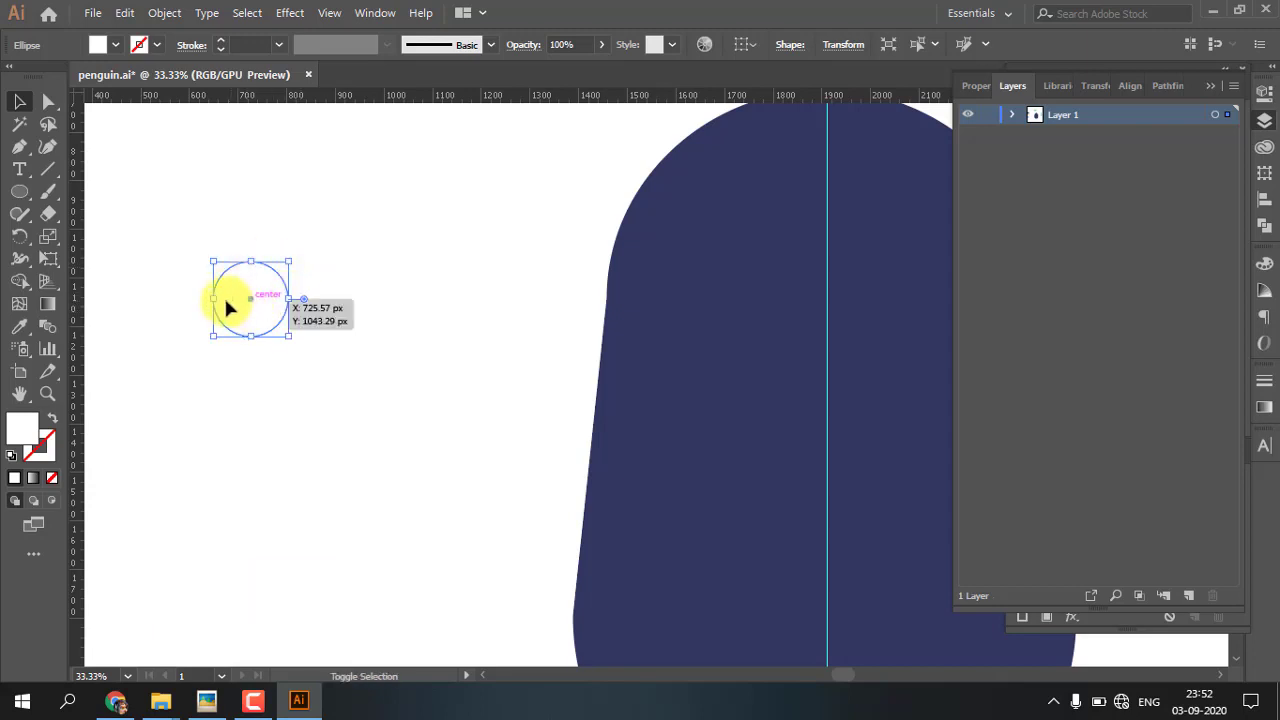
{"action": "left_click_drag", "start_coordinate": [291, 260], "coordinate": [280, 266]}
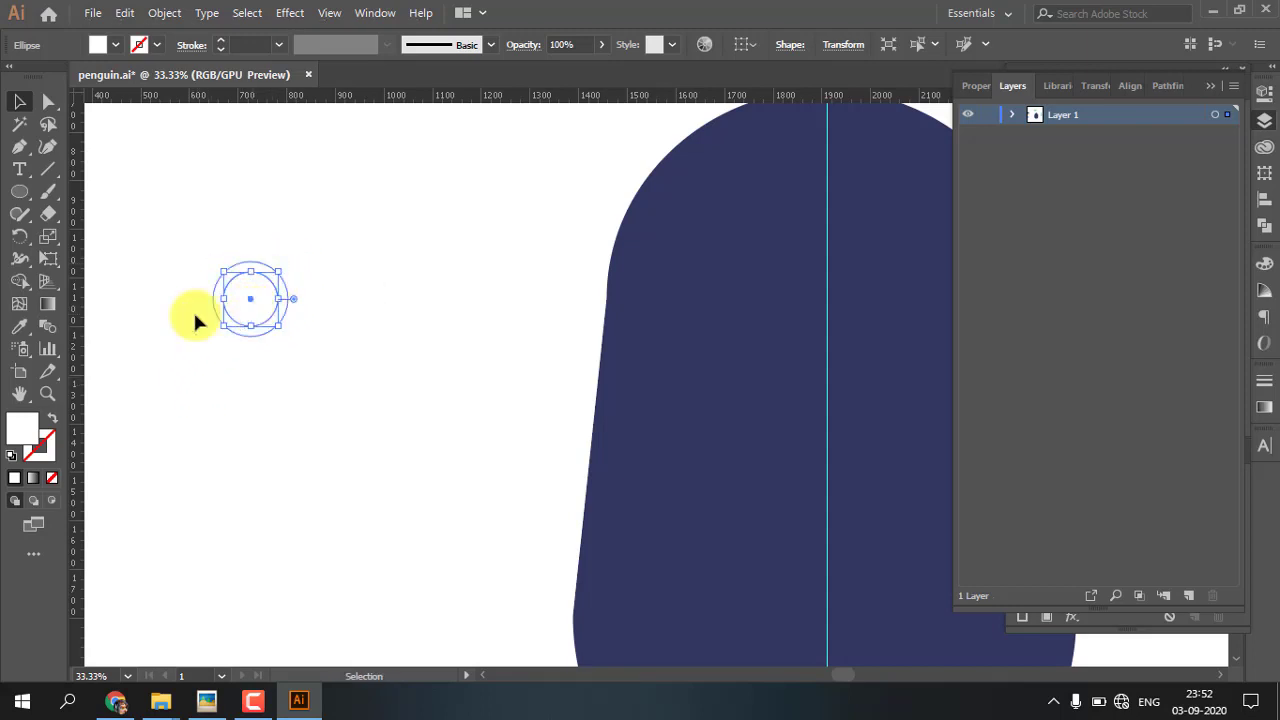
Set the smaller circle's fill to near-black #020202
{"action": "double_click", "coordinate": [24, 435]}
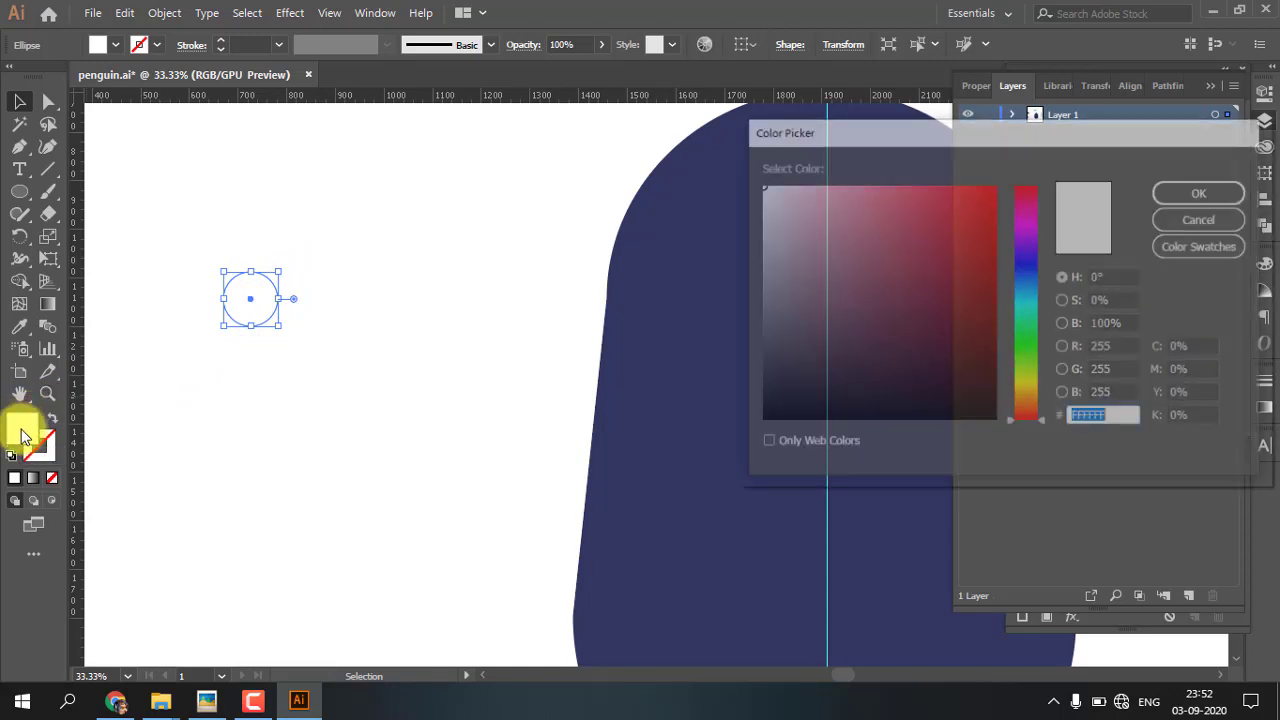
{"action": "left_click_drag", "start_coordinate": [766, 409], "coordinate": [766, 413]}
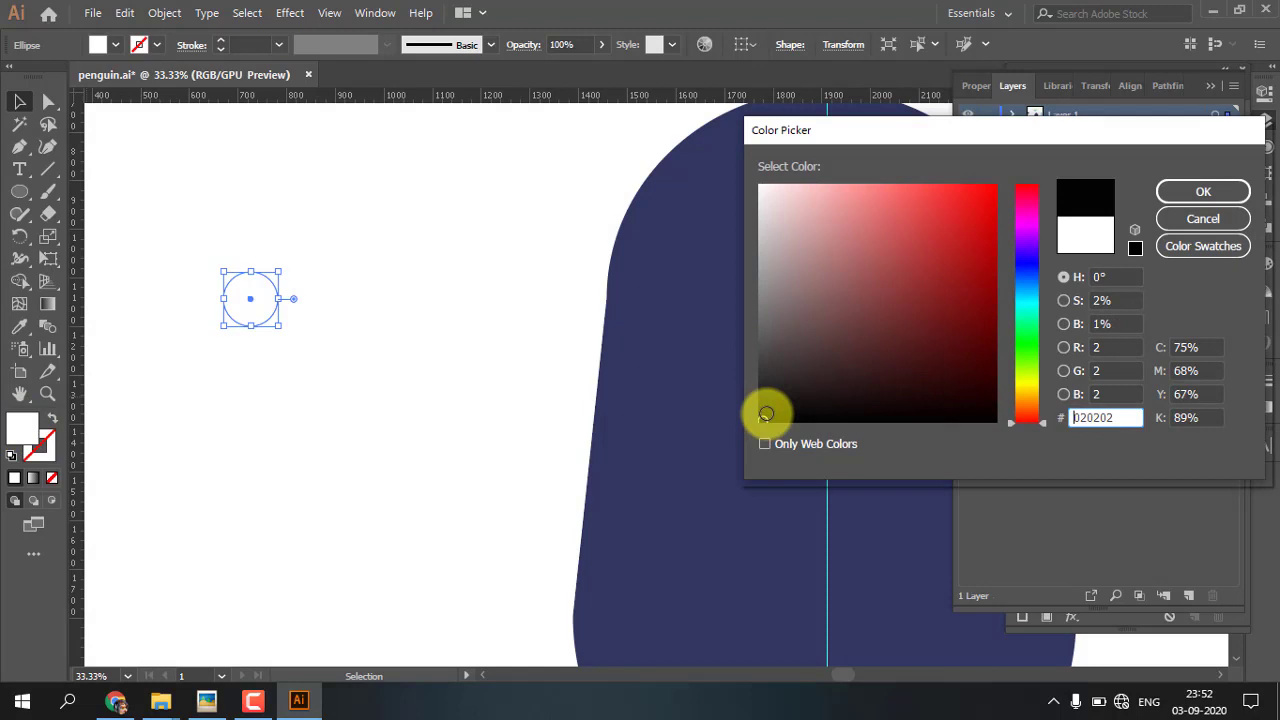
{"action": "left_click", "coordinate": [1203, 191]}
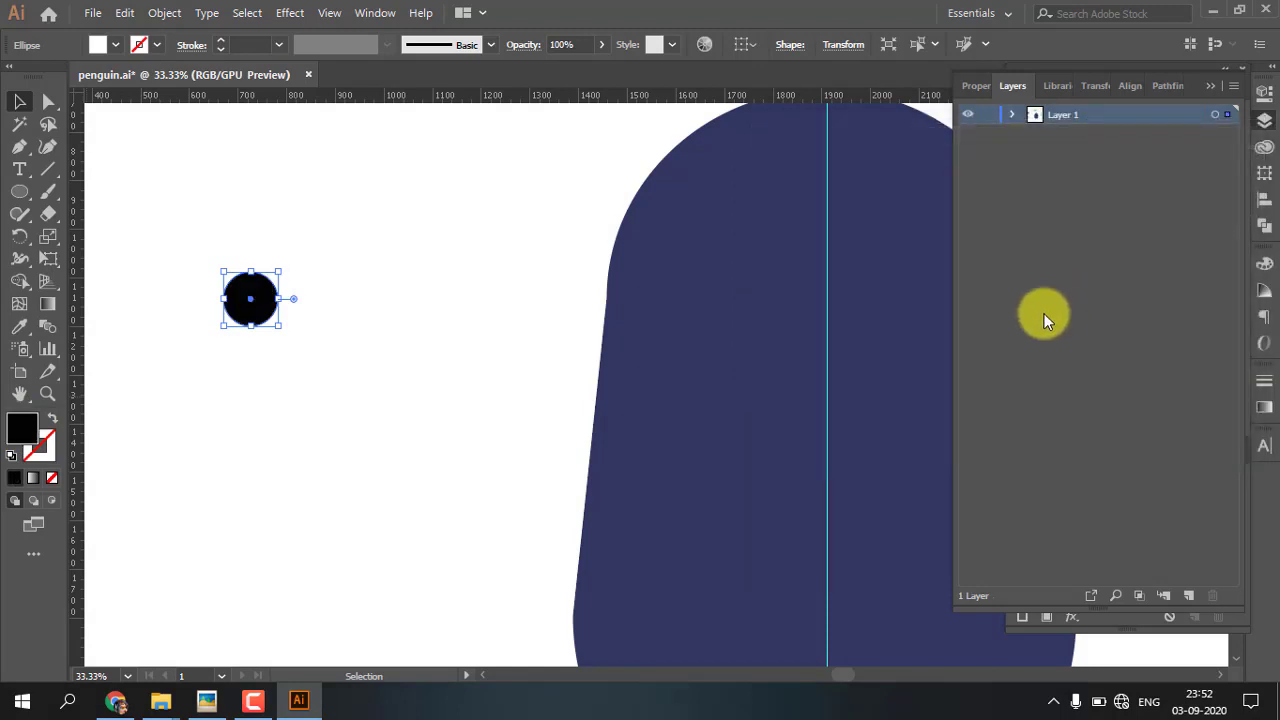
Duplicate the black circle in place, shrunk about its centre, and give the copy the sampled white fill
{"action": "left_click", "coordinate": [275, 310]}
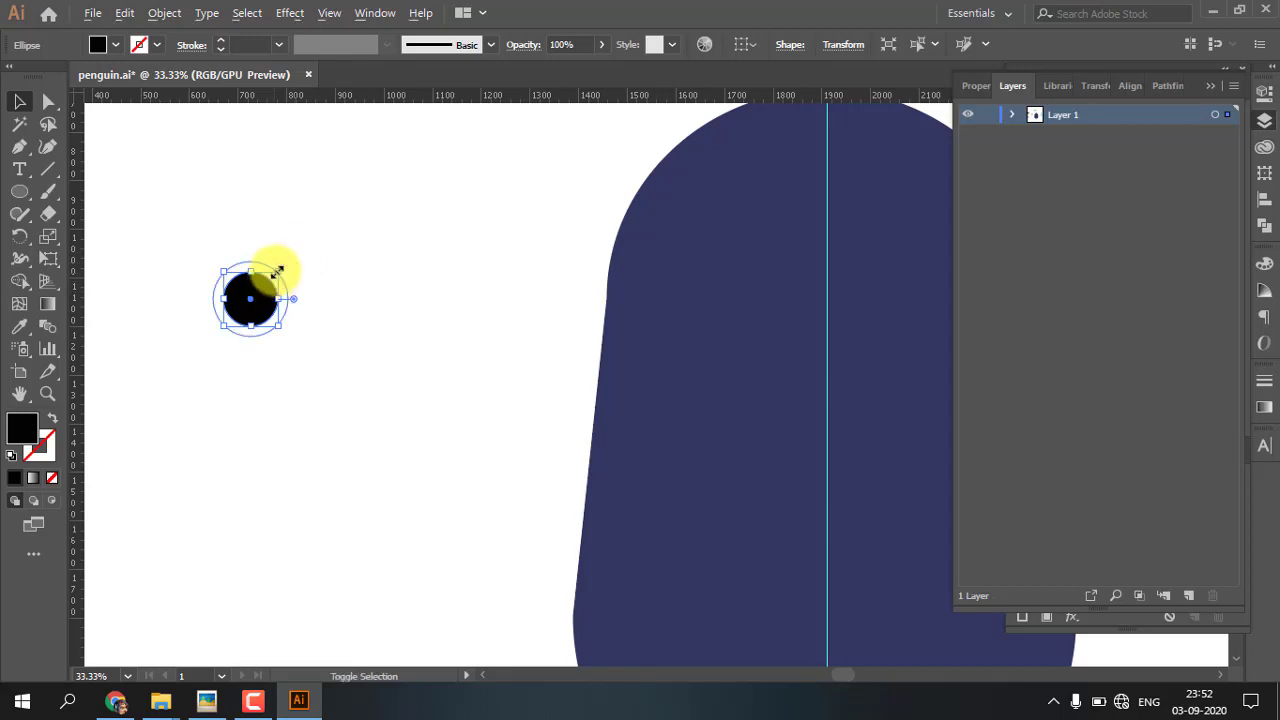
{"action": "left_click_drag", "start_coordinate": [277, 271], "coordinate": [260, 285]}
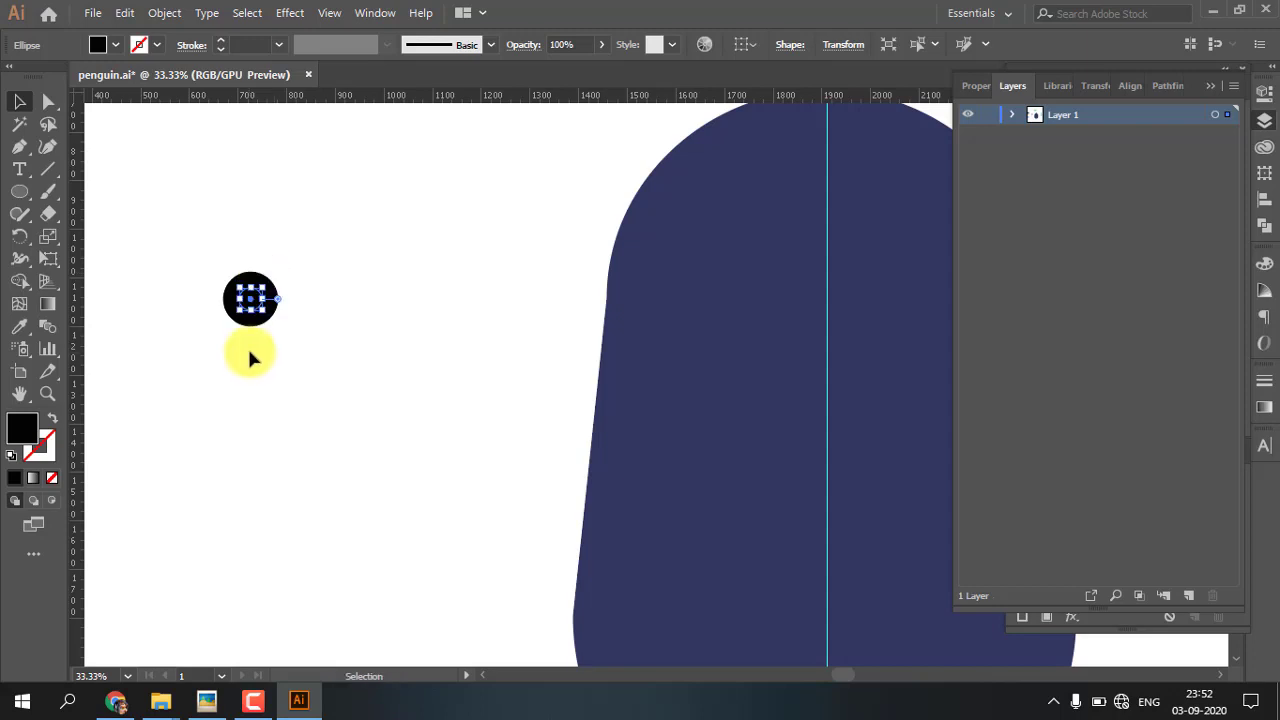
{"action": "key", "text": "i"}
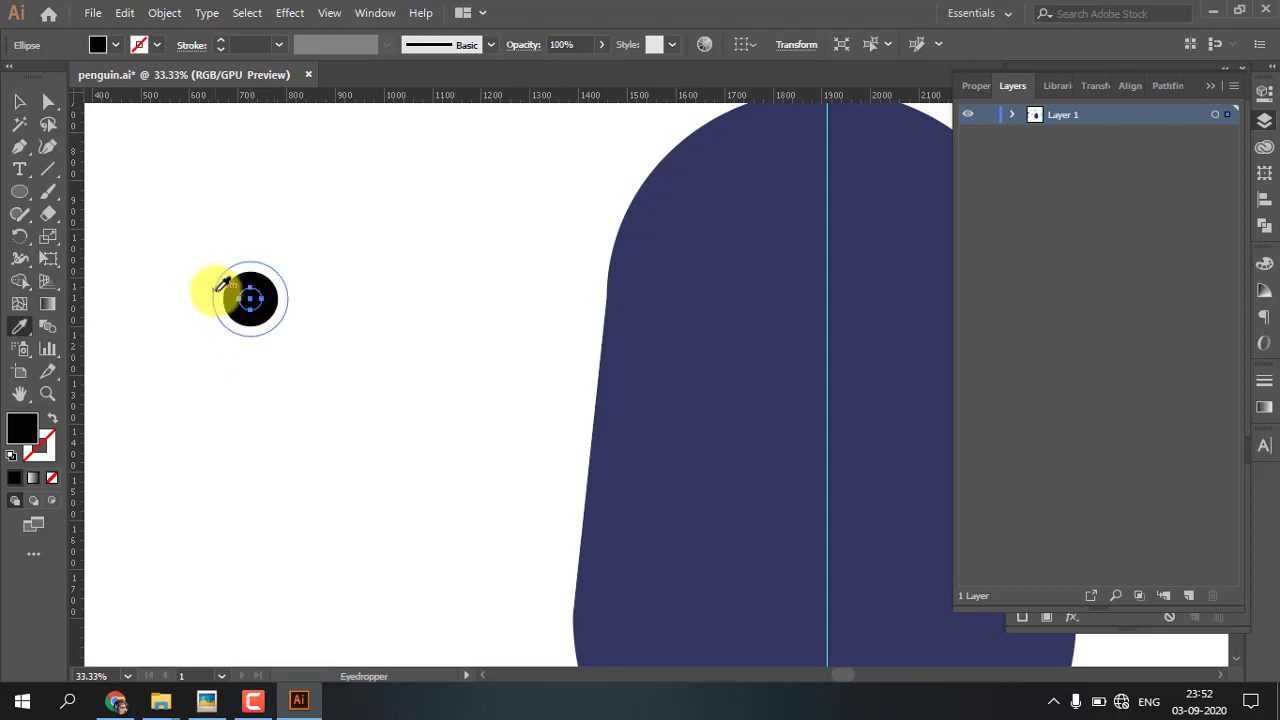
{"action": "left_click", "coordinate": [214, 288]}
{"action": "left_click", "coordinate": [20, 105]}
{"action": "left_click", "coordinate": [344, 318]}
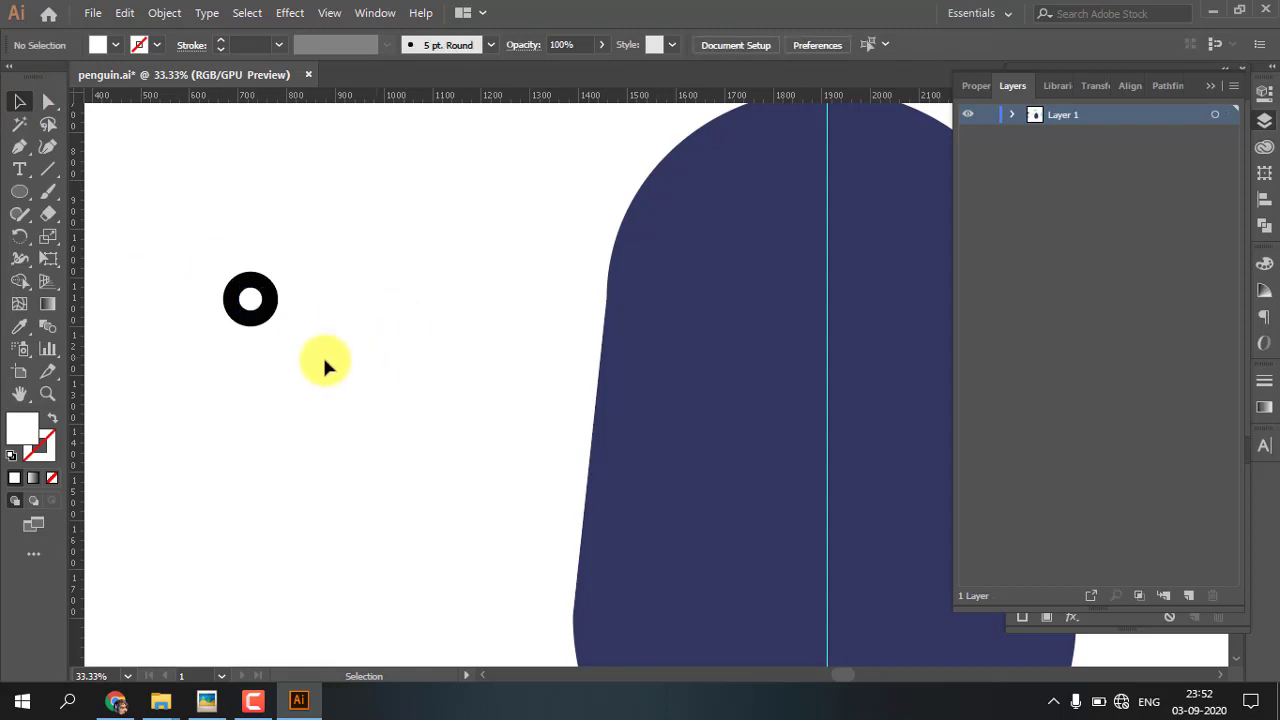
Shift the small white highlight toward the pupil's upper left and group all the eye's circles
{"action": "left_click_drag", "start_coordinate": [250, 300], "coordinate": [245, 294]}
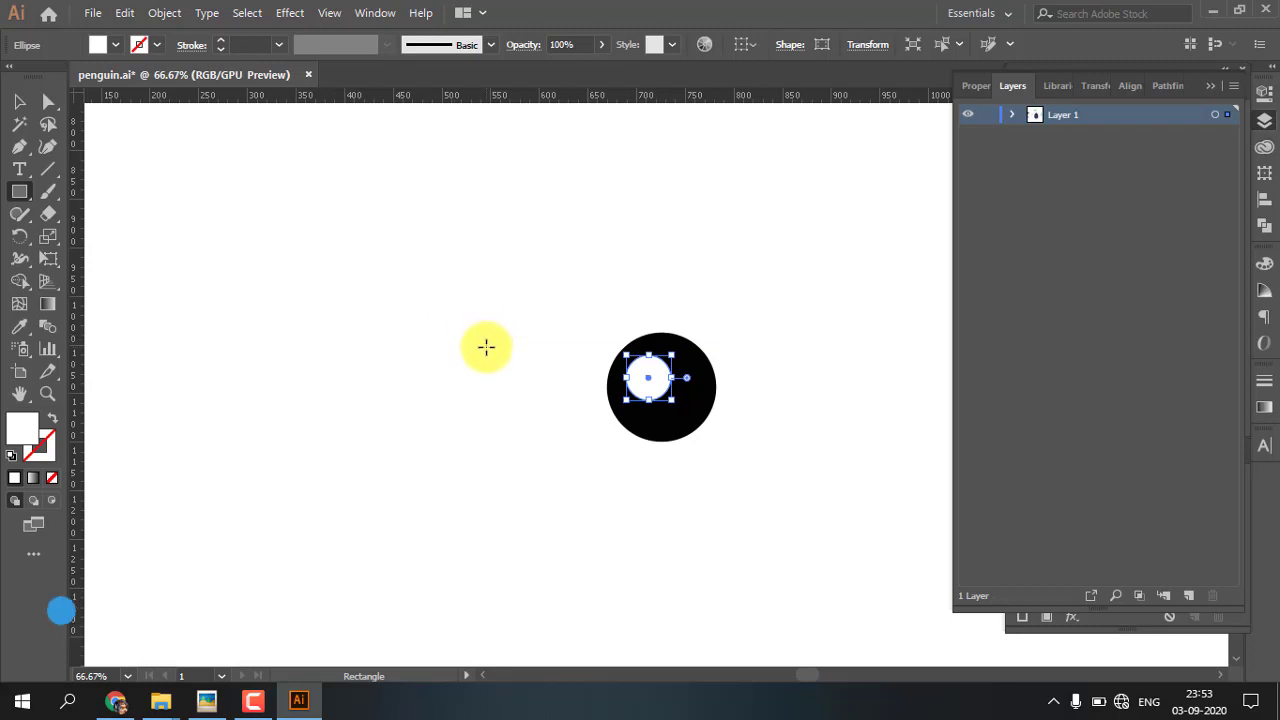
{"action": "key", "text": "v"}
{"action": "left_click_drag", "start_coordinate": [537, 309], "coordinate": [751, 464]}
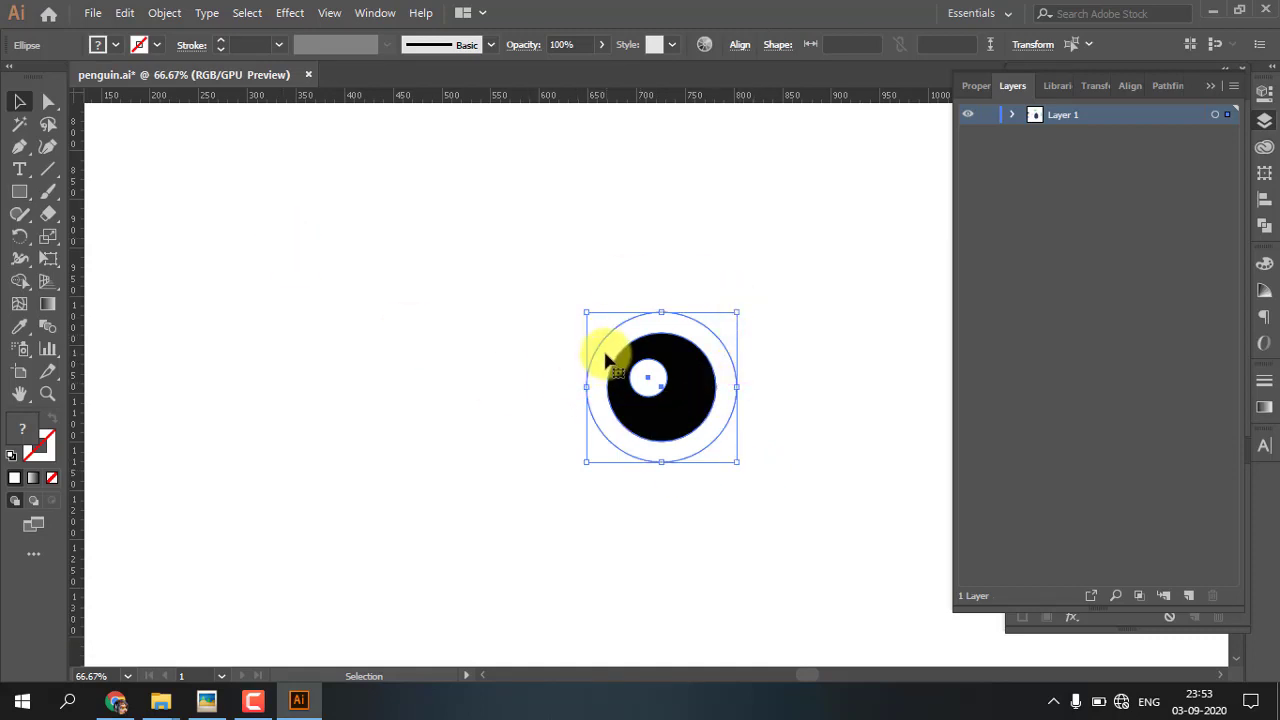
{"action": "key", "text": "ctrl+g"}
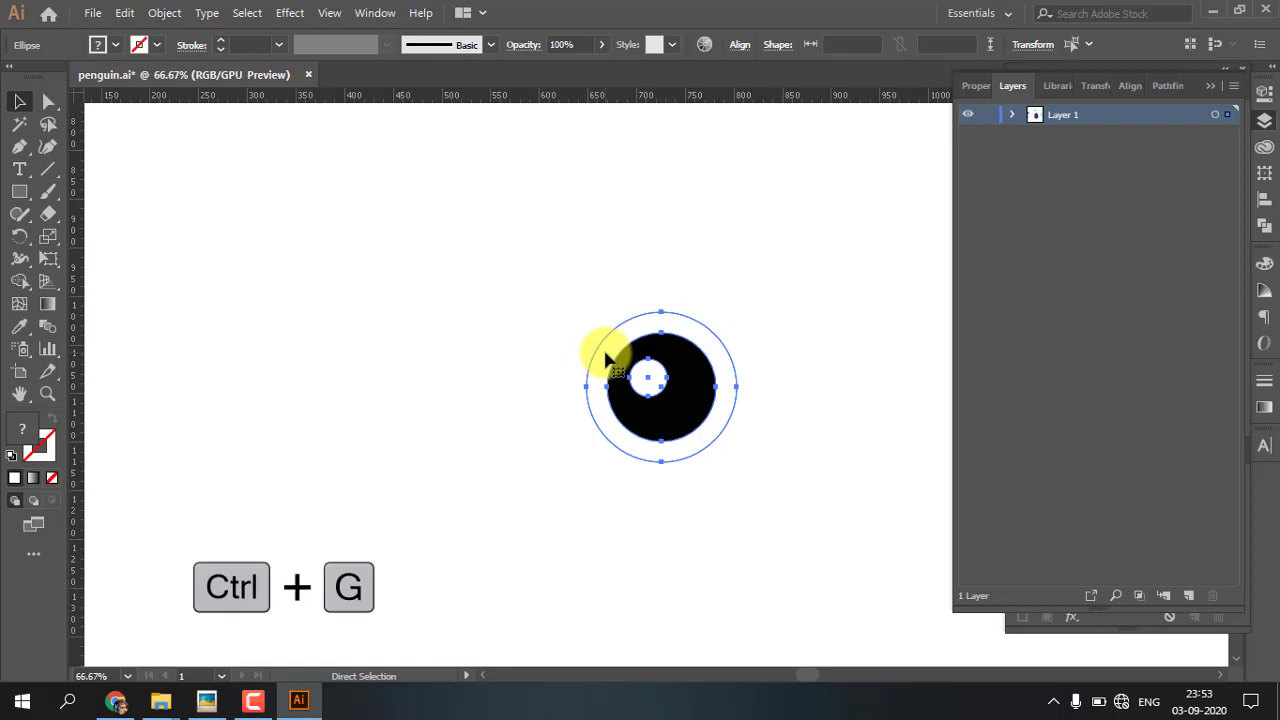
Move the eye group onto the upper body, just left of the vertical centre guide, slightly scaled down
{"action": "left_click_drag", "start_coordinate": [742, 422], "coordinate": [408, 400]}
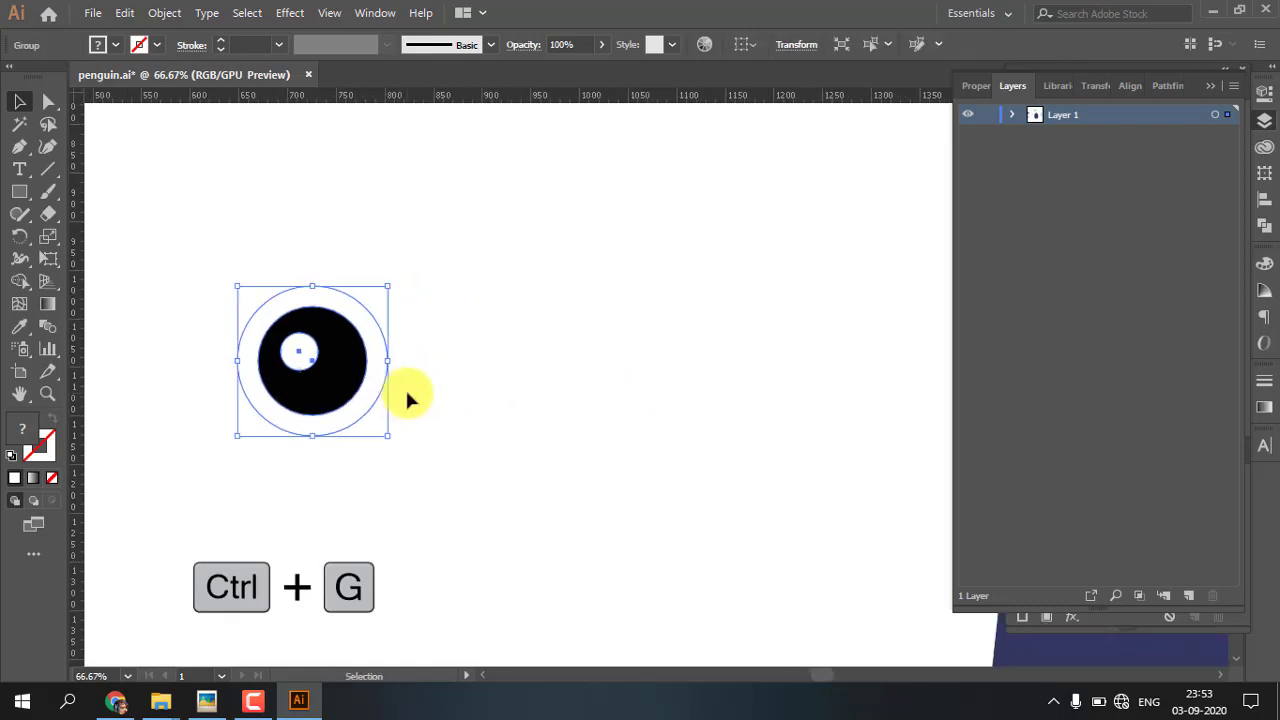
{"action": "key", "text": "ctrl+minus"}
{"action": "key", "text": "ctrl+minus"}
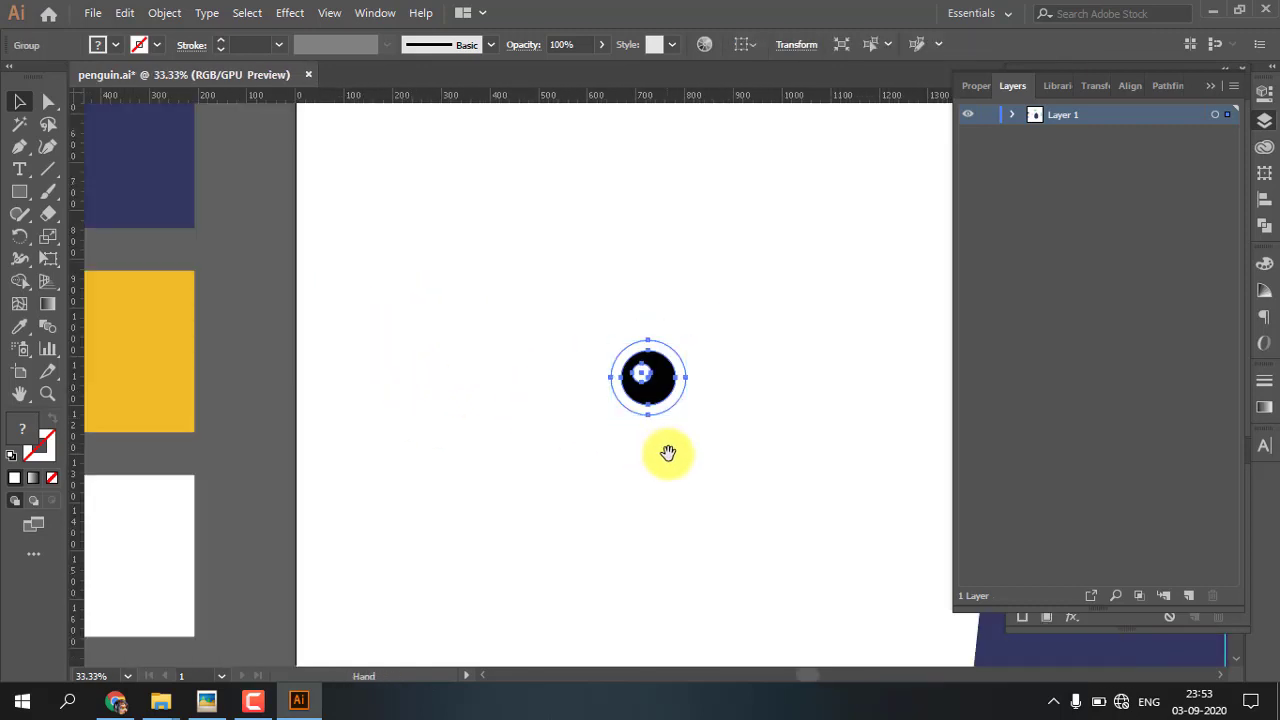
{"action": "left_click_drag", "start_coordinate": [666, 451], "coordinate": [266, 385]}
{"action": "left_click_drag", "start_coordinate": [222, 344], "coordinate": [757, 302]}
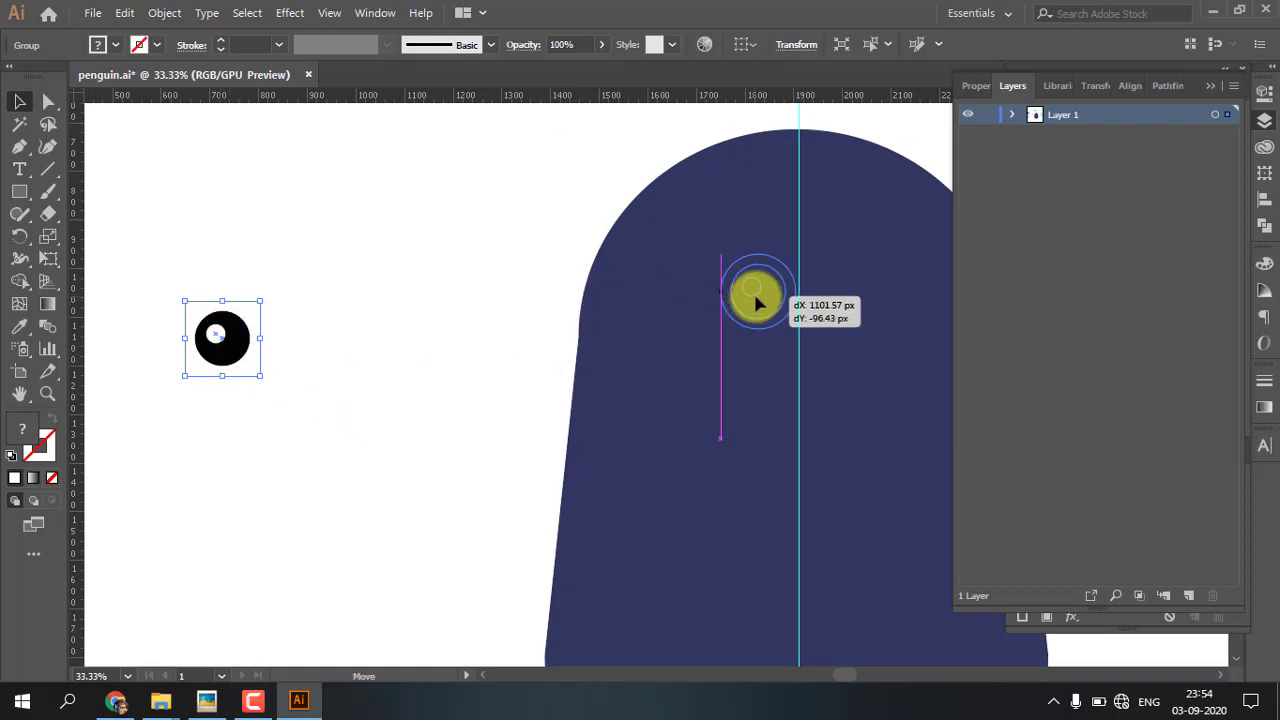
{"action": "left_click_drag", "start_coordinate": [757, 302], "coordinate": [757, 302]}
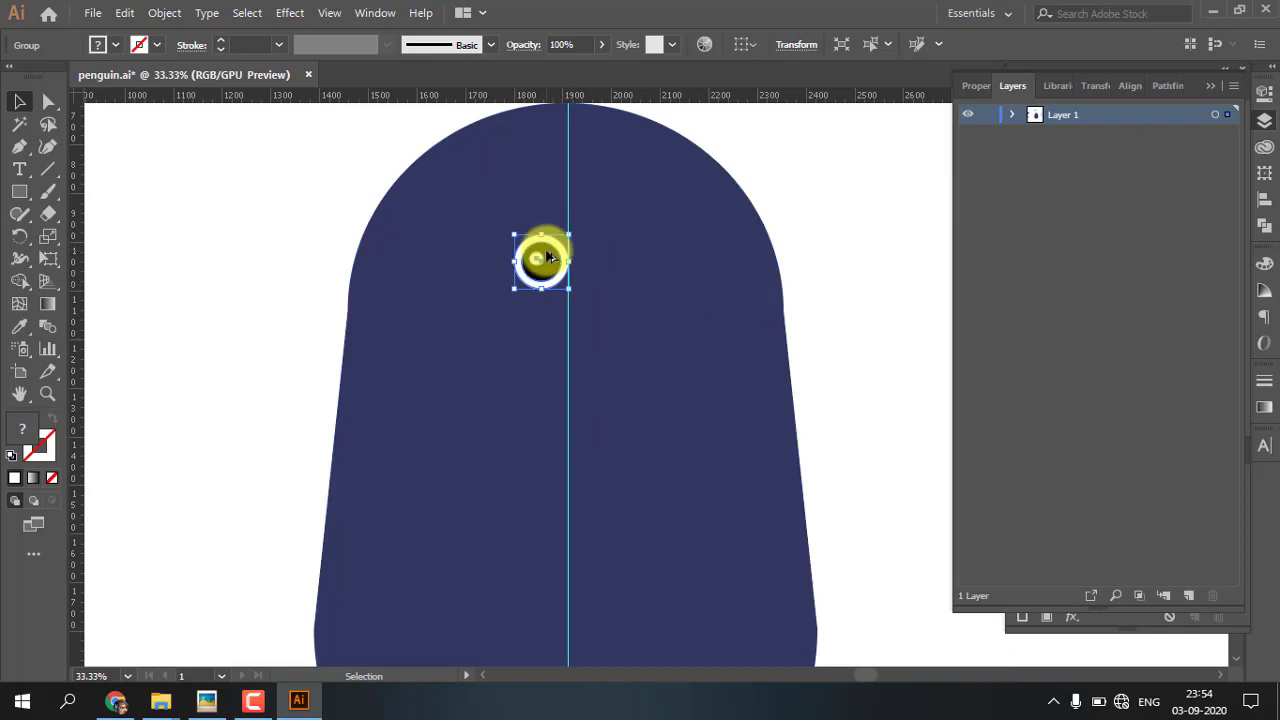
Duplicate the eye to the other side of the centre guide and space both eyes evenly away from it
{"action": "key", "text": "alt"}
{"action": "left_click_drag", "start_coordinate": [549, 257], "coordinate": [608, 261]}
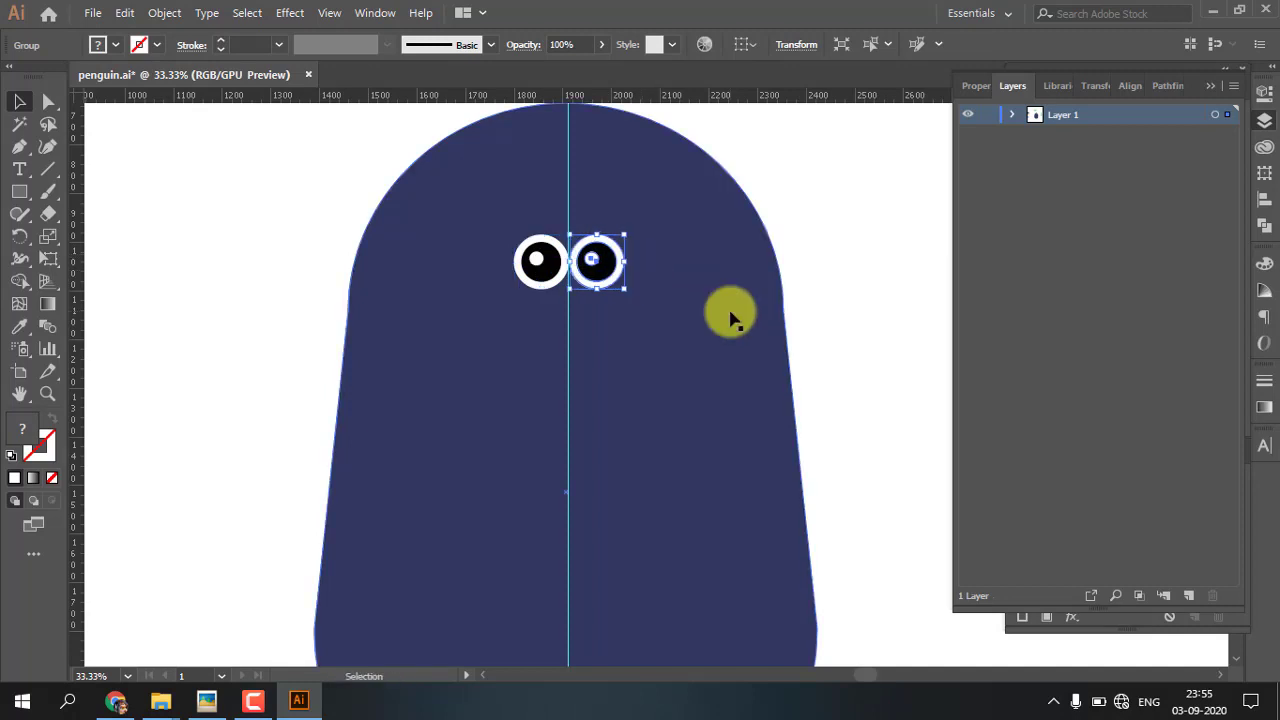
{"action": "left_click", "coordinate": [535, 261]}
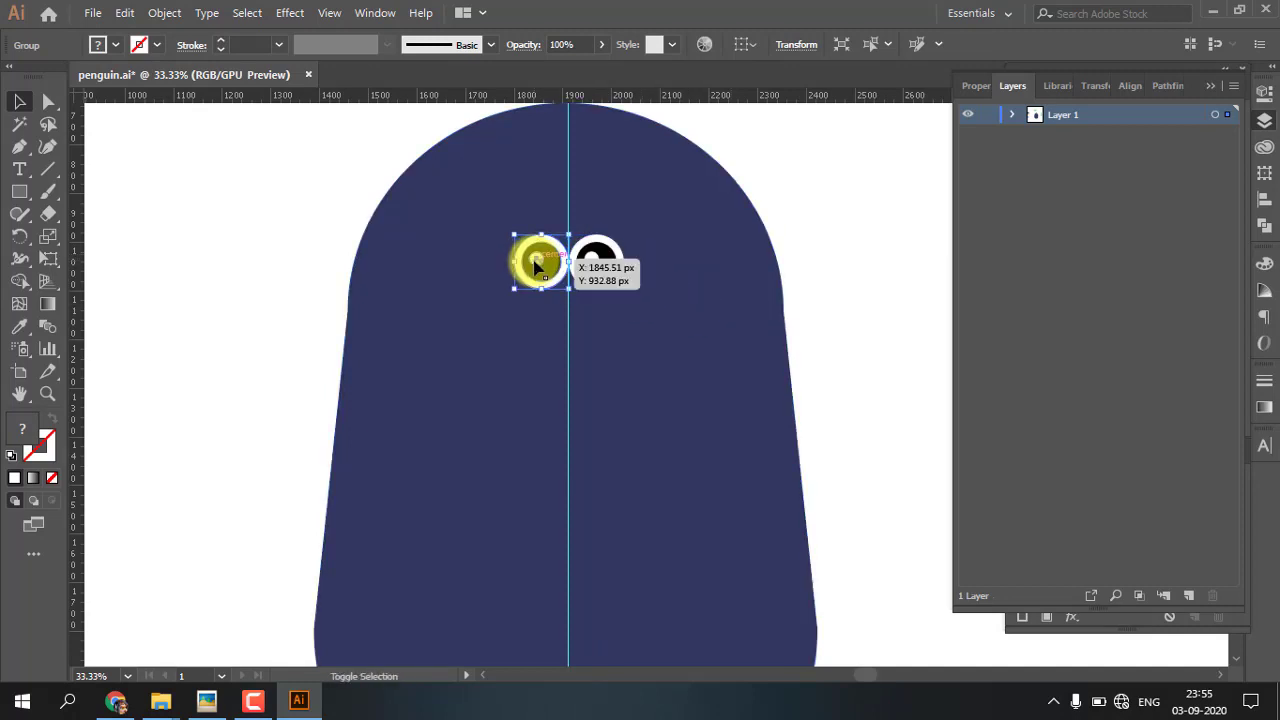
{"action": "left_click_drag", "start_coordinate": [535, 263], "coordinate": [527, 263]}
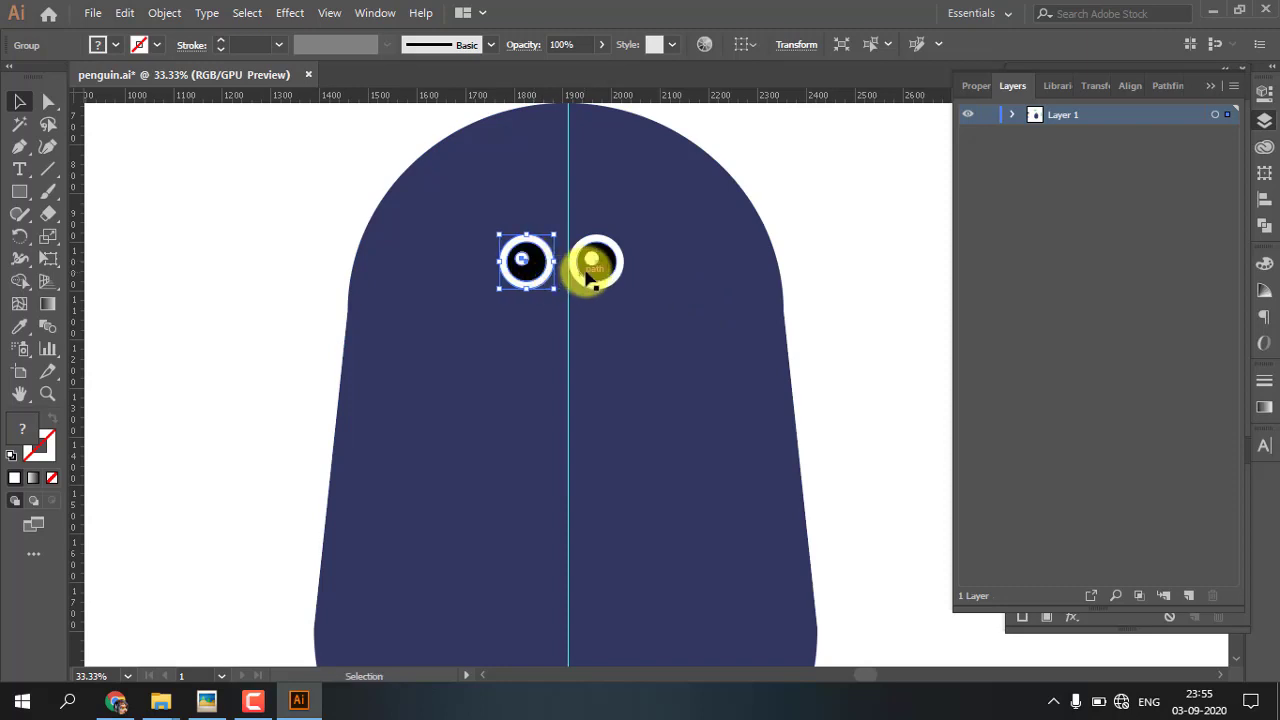
{"action": "left_click", "coordinate": [890, 260]}
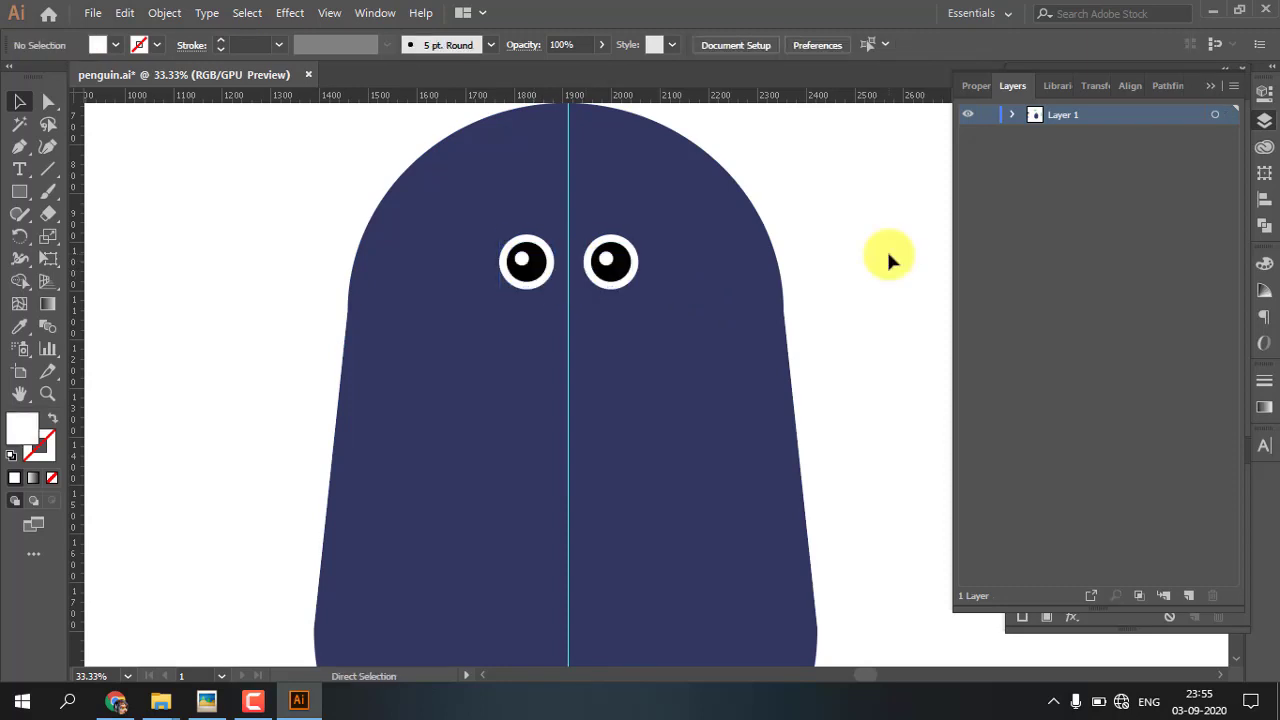
Draw a circle about 208 px in diameter on the empty artboard beside the body and fill it with the palette's yellow
{"action": "key", "text": "ctrl+minus"}
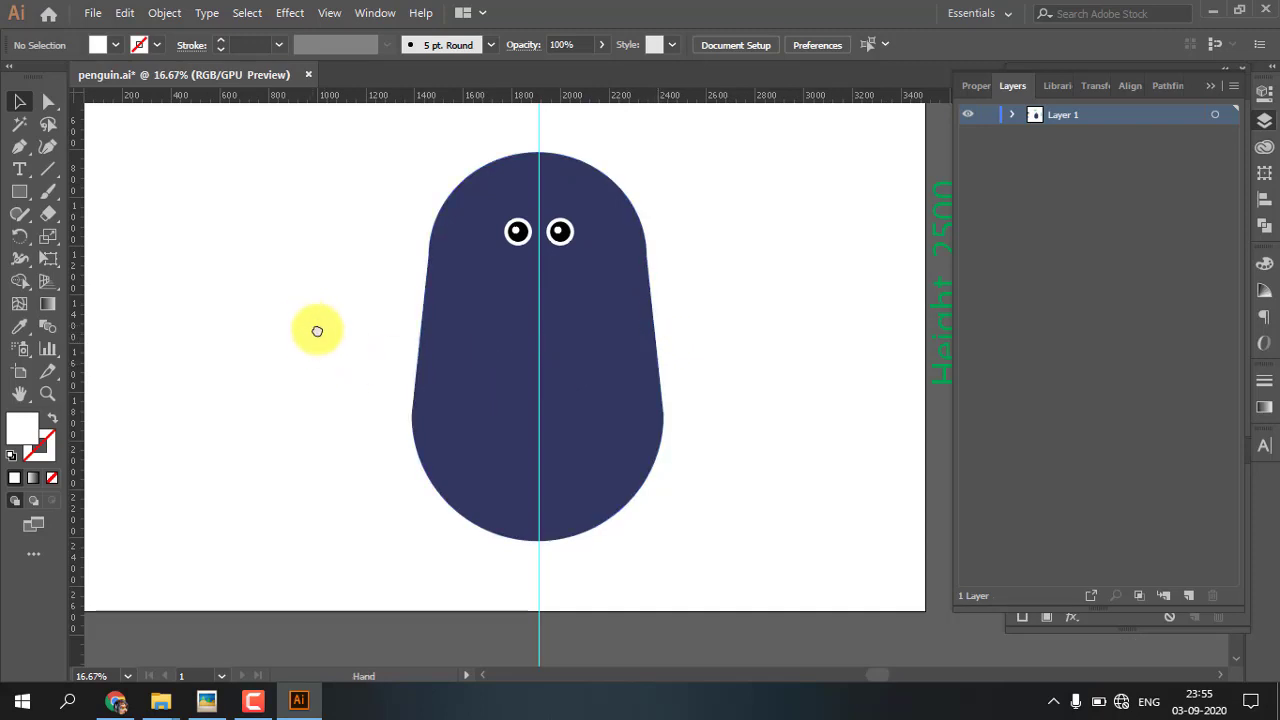
{"action": "left_click_drag", "start_coordinate": [317, 331], "coordinate": [478, 364]}
{"action": "key", "text": "l"}
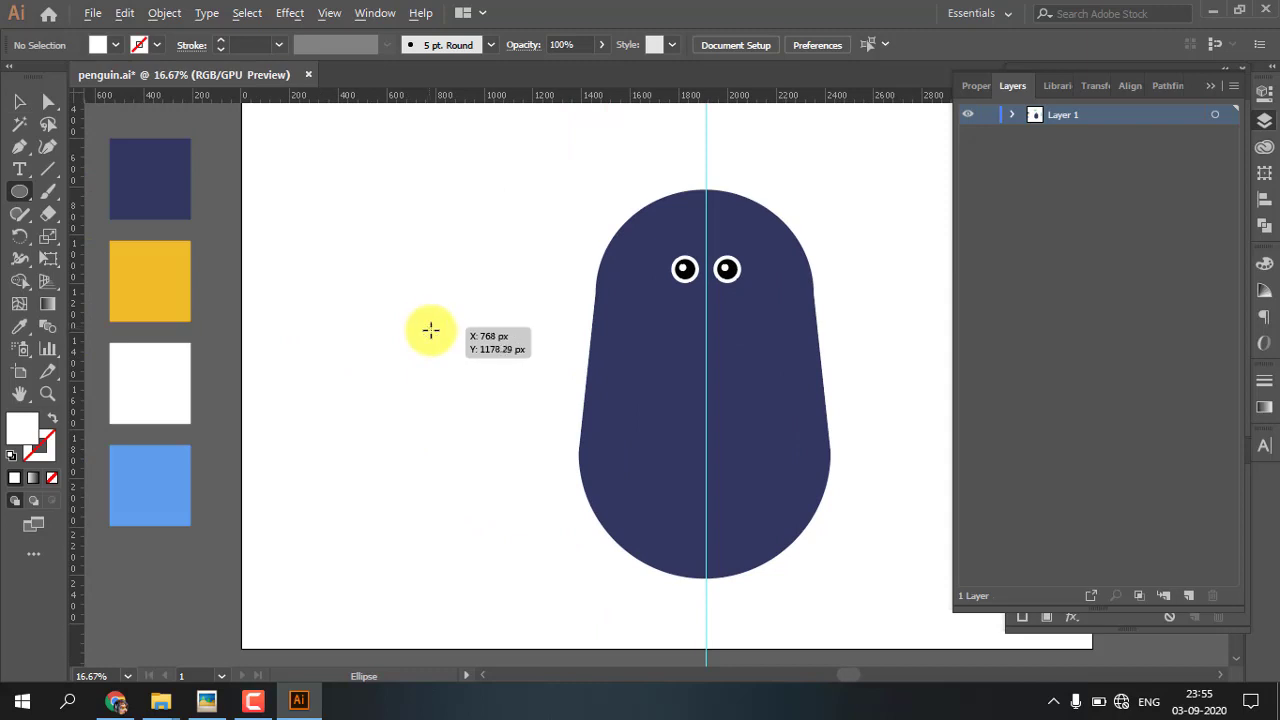
{"action": "left_click_drag", "start_coordinate": [427, 327], "coordinate": [448, 358]}
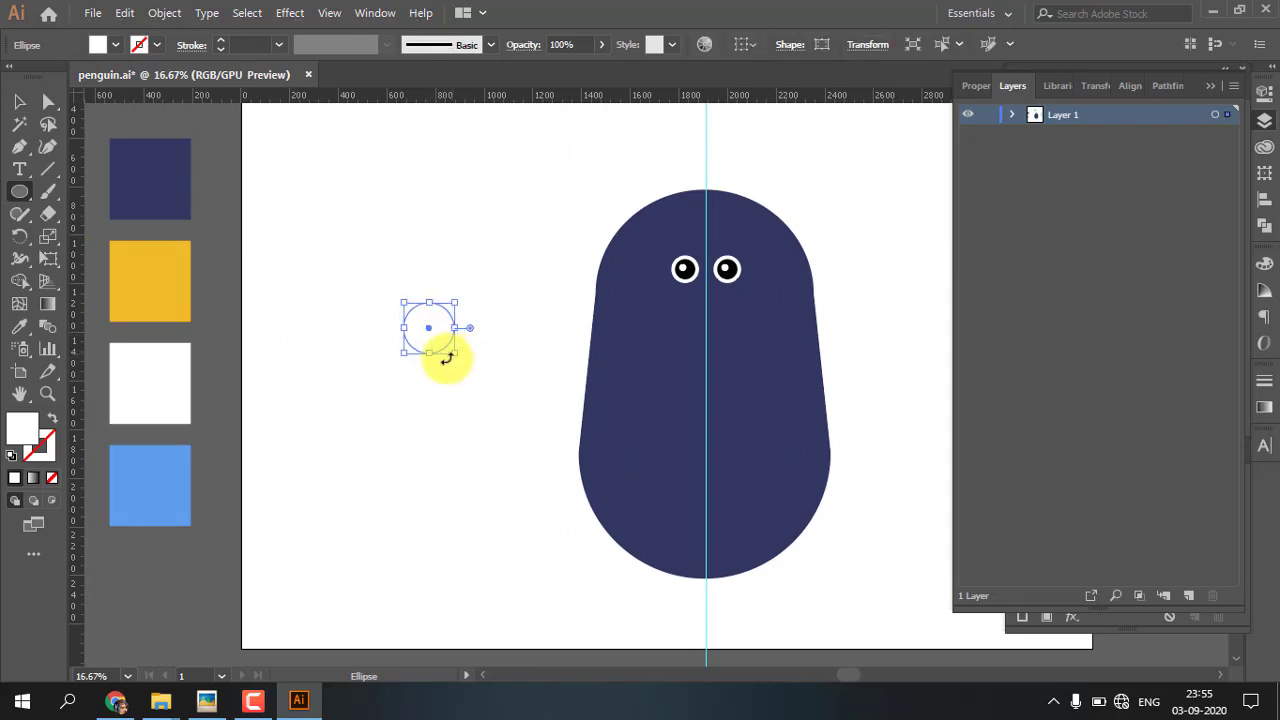
{"action": "key", "text": "i"}
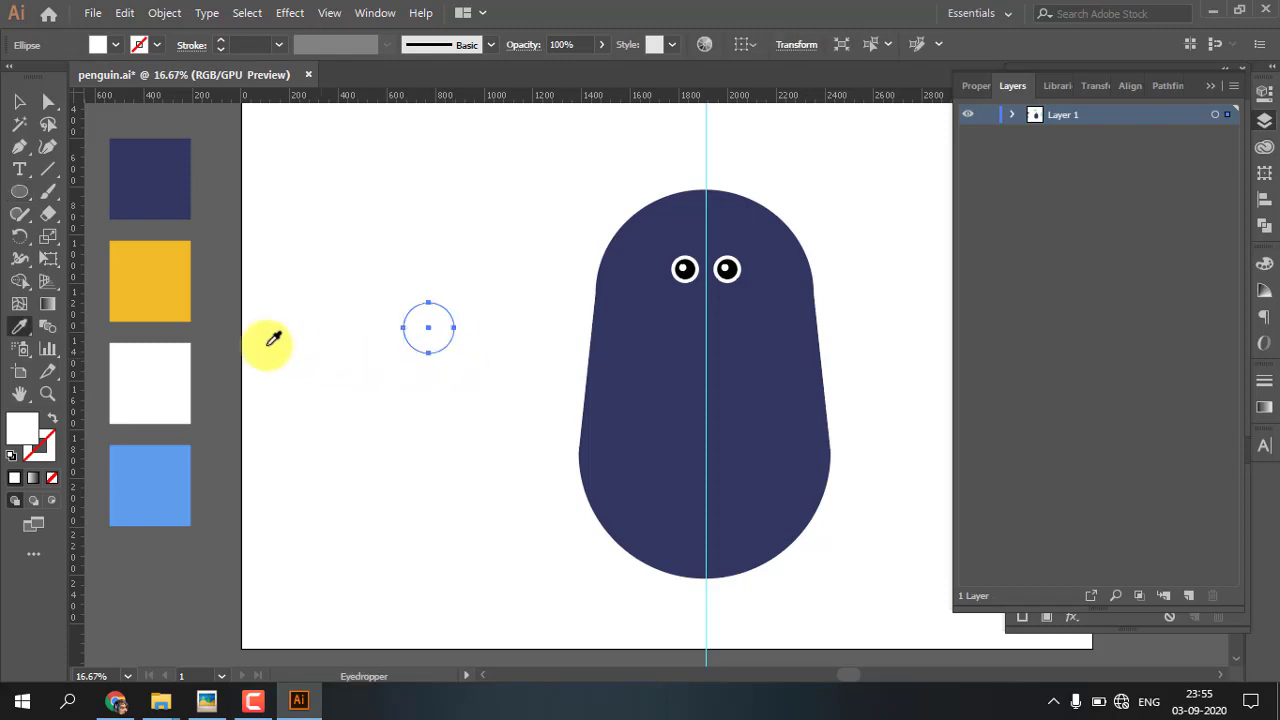
{"action": "left_click", "coordinate": [168, 279]}
{"action": "left_click", "coordinate": [20, 101]}
Delete the yellow circle's top anchor point to leave only its lower half
{"action": "key", "text": "ctrl+equal"}
{"action": "left_click", "coordinate": [44, 103]}
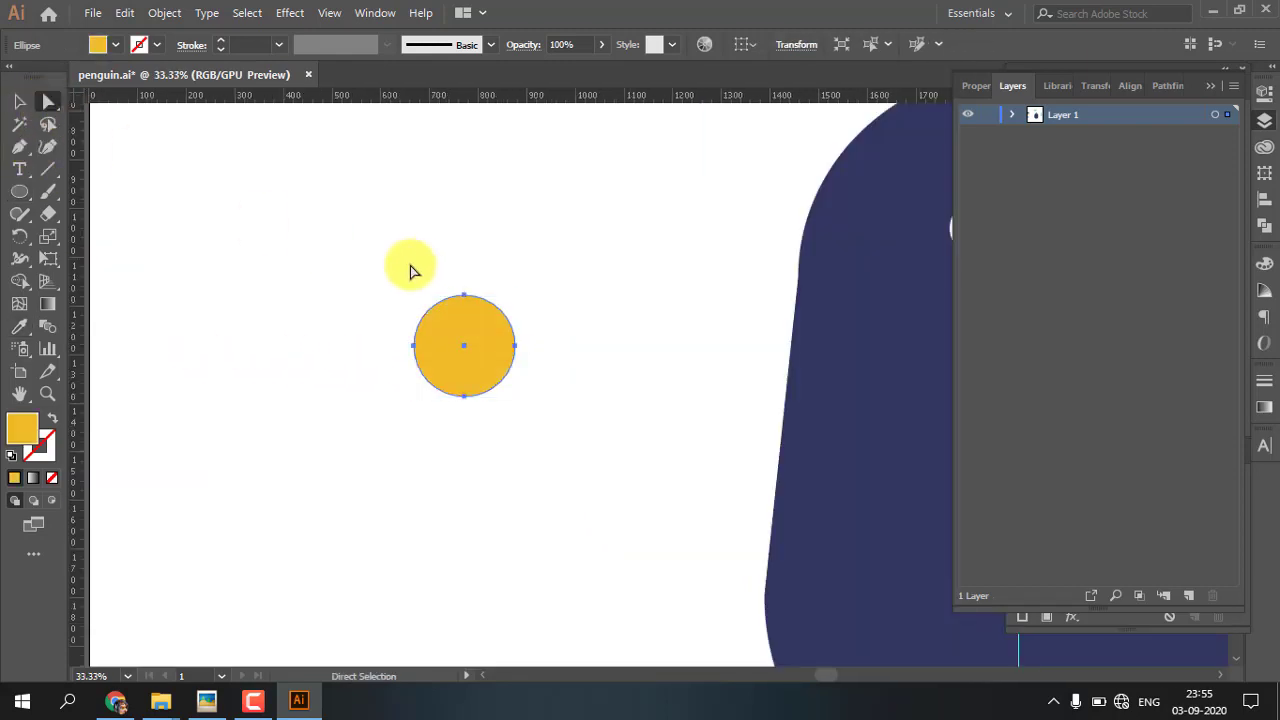
{"action": "left_click_drag", "start_coordinate": [446, 270], "coordinate": [477, 307]}
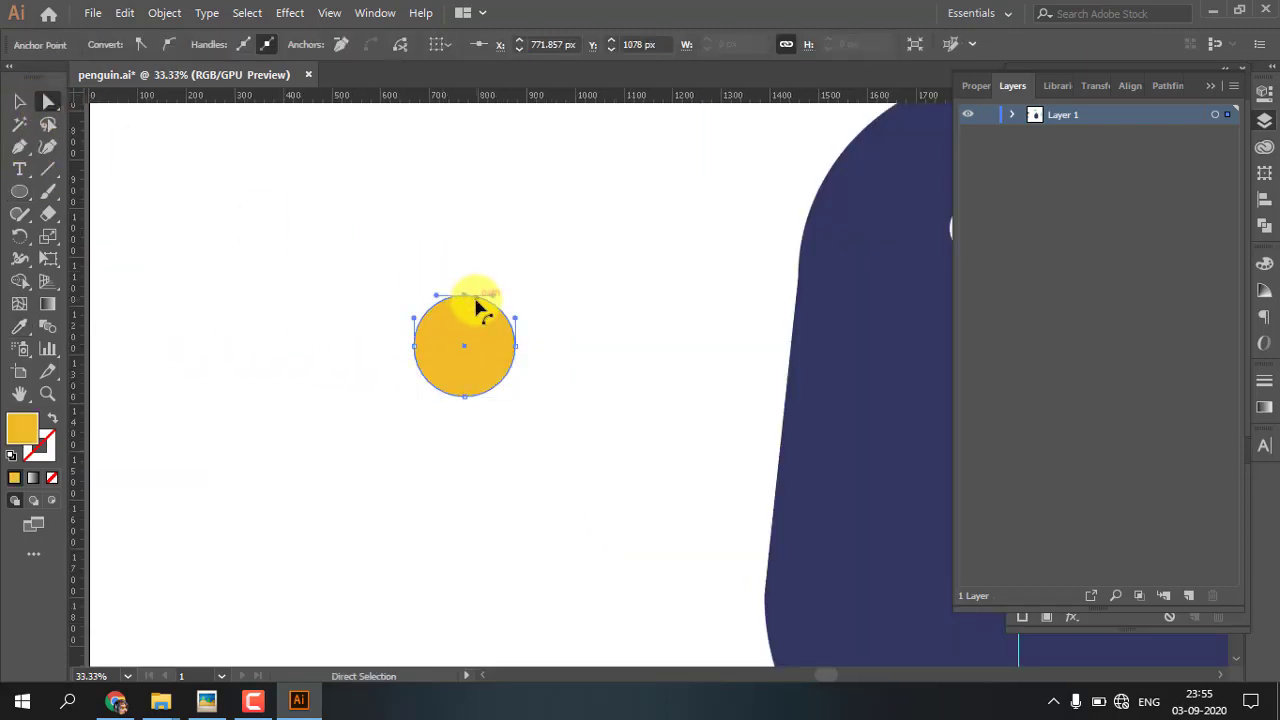
{"action": "key", "text": "Delete"}
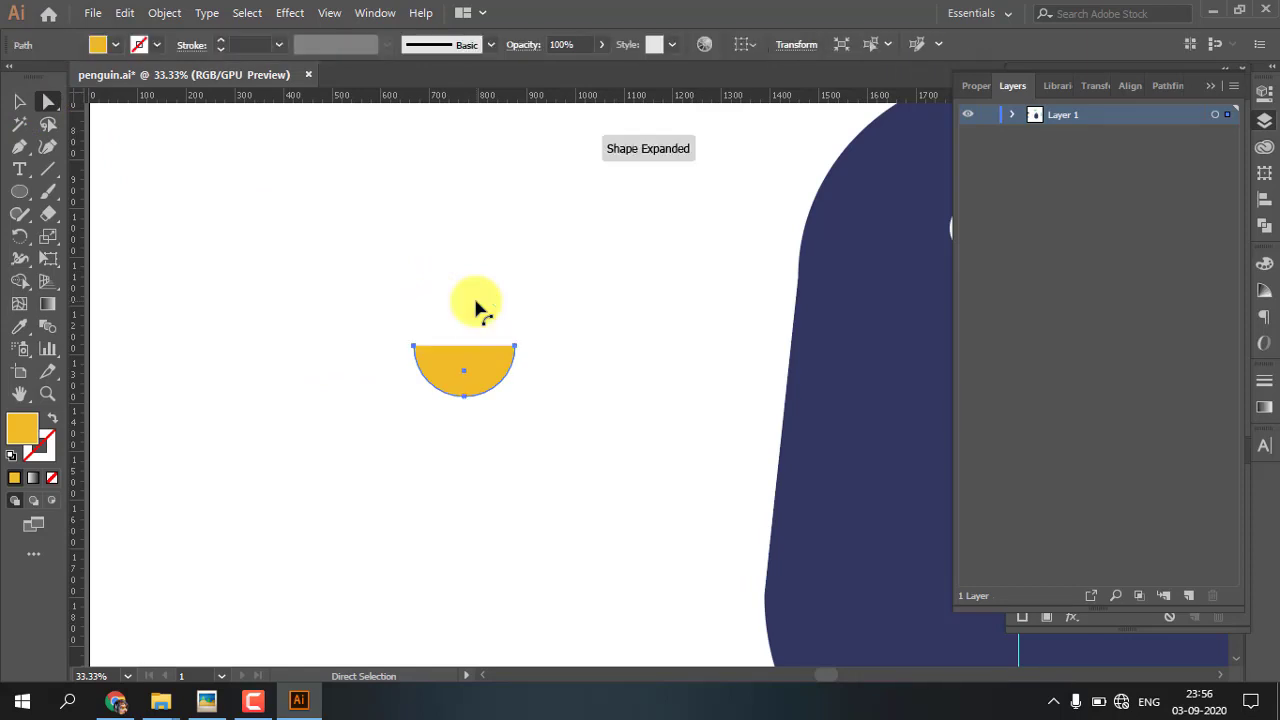
Join the two open end points of the yellow half-circle into a closed path
{"action": "left_click", "coordinate": [413, 345]}
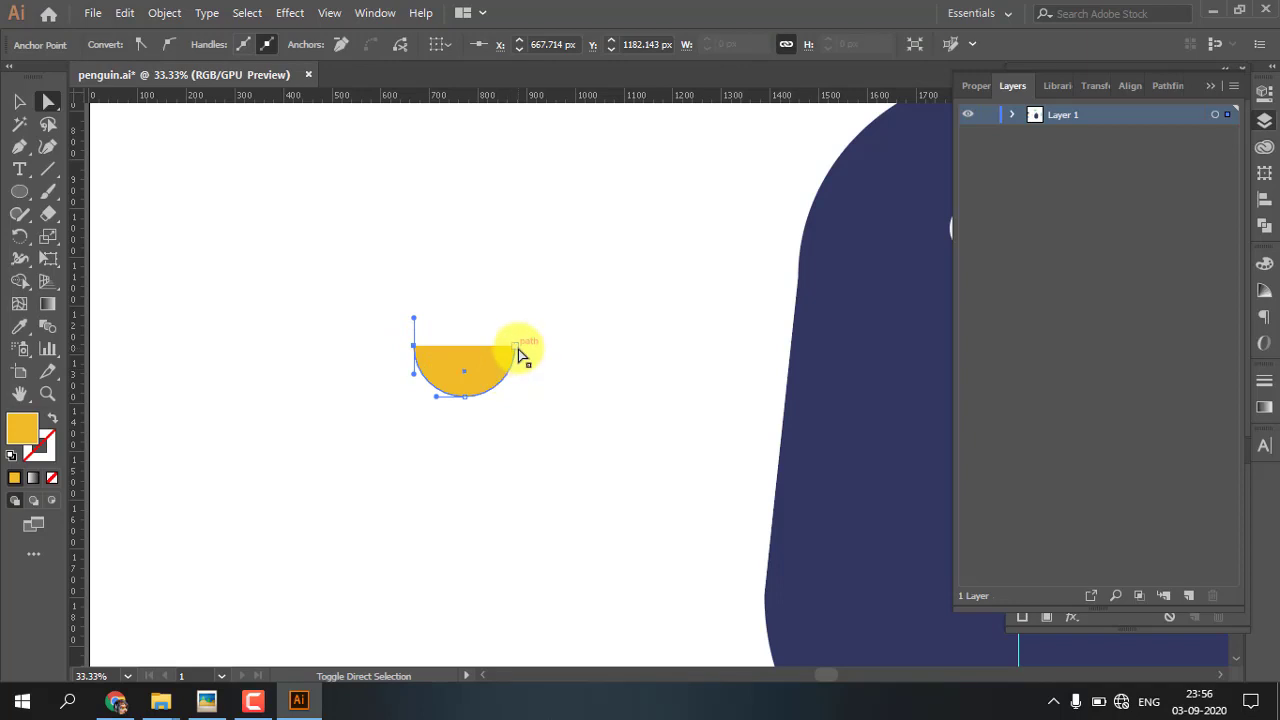
{"action": "left_click", "coordinate": [516, 346], "text": "shift"}
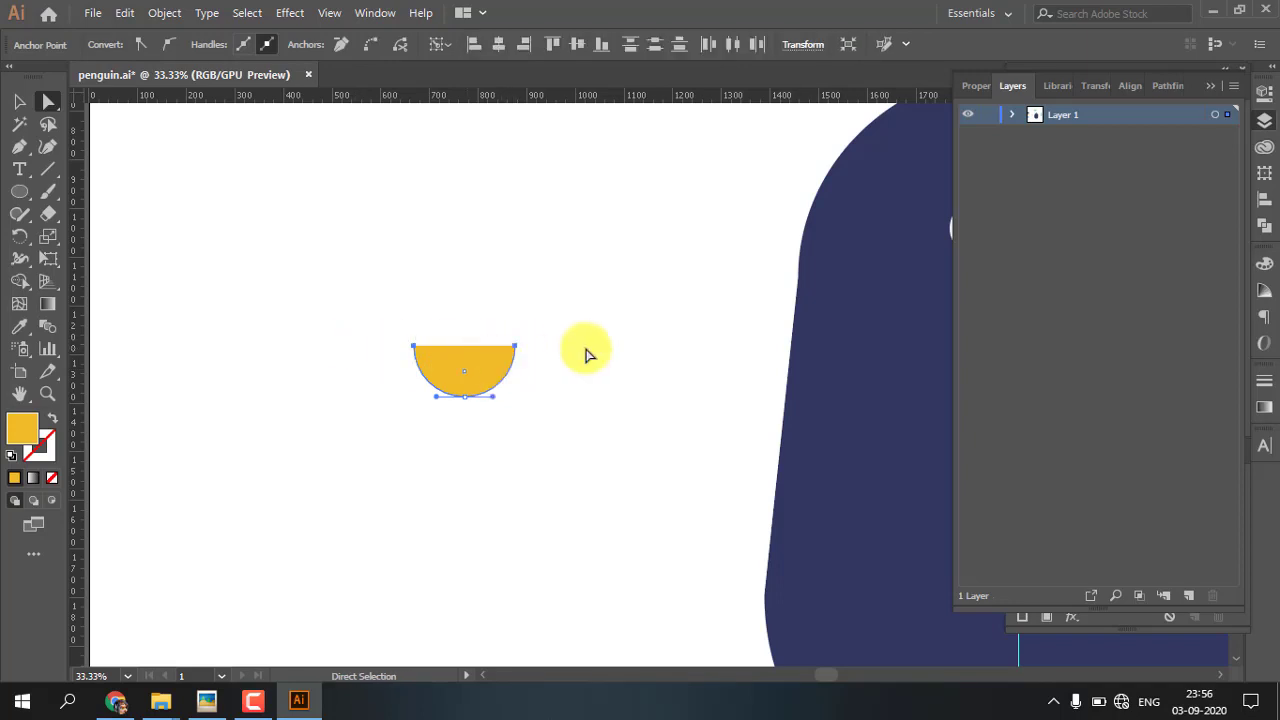
{"action": "right_click", "coordinate": [474, 358]}
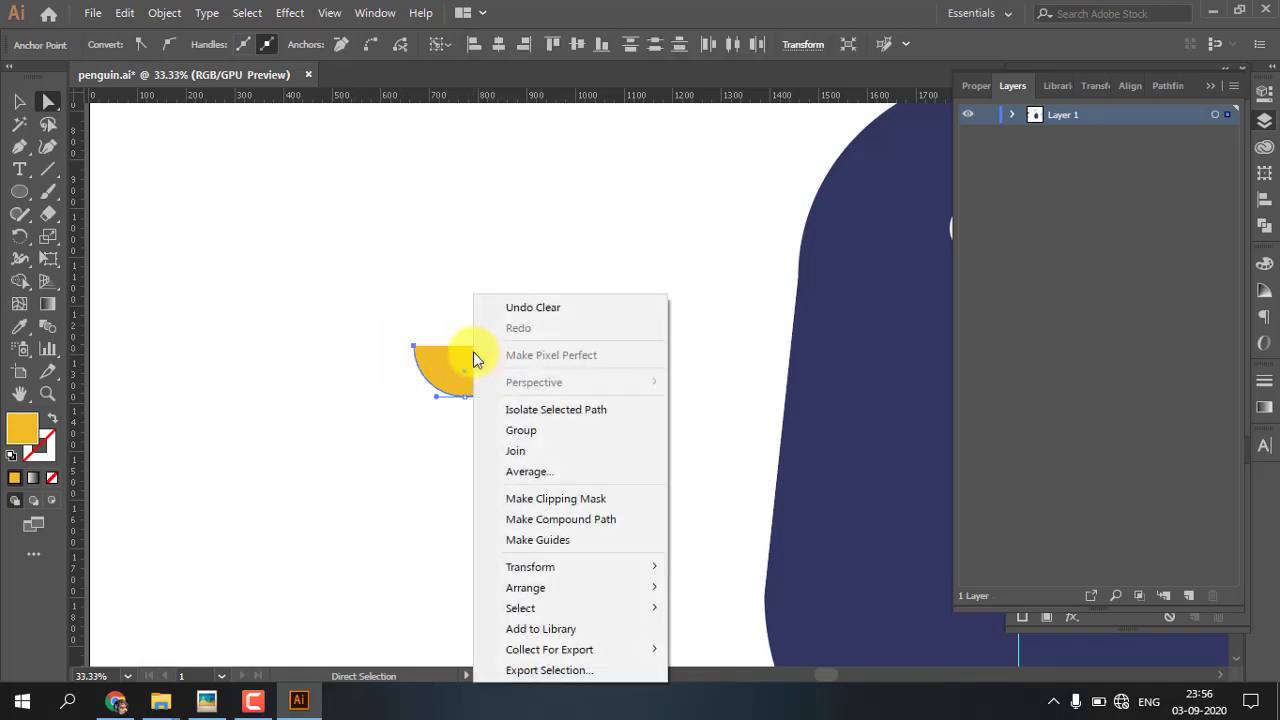
{"action": "left_click", "coordinate": [512, 448]}
{"action": "left_click", "coordinate": [19, 101]}
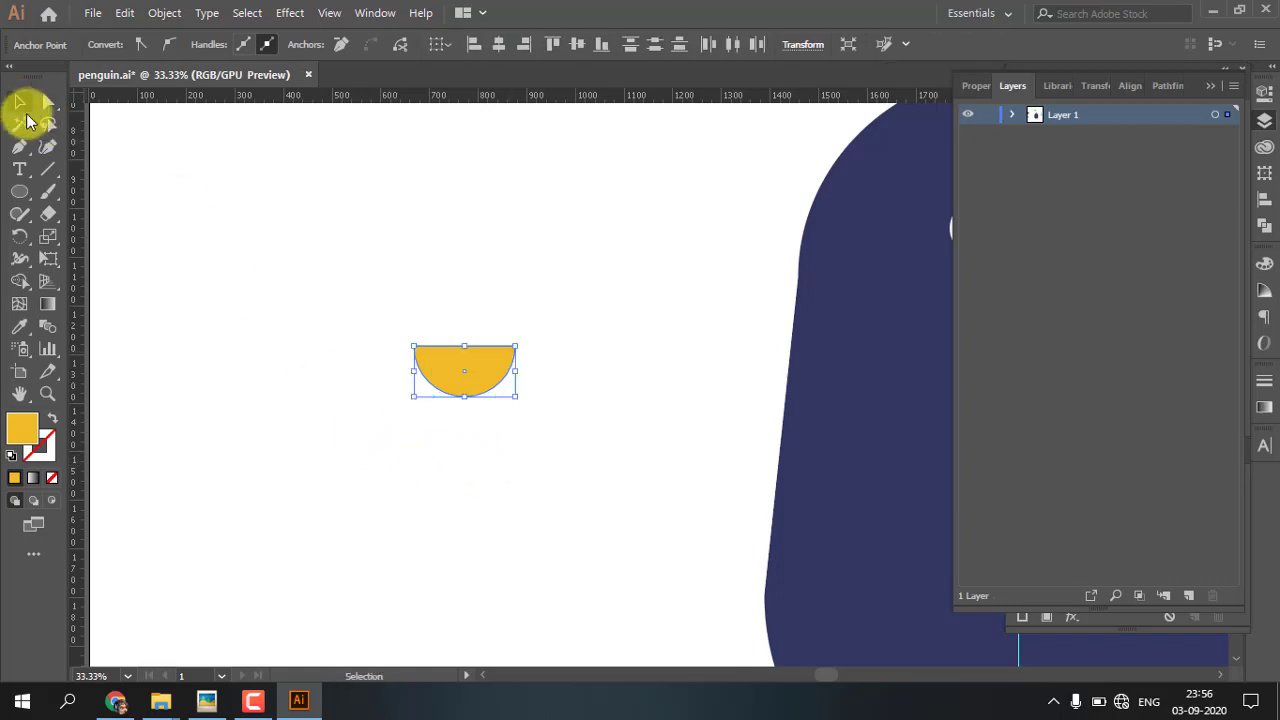
Convert the bottom anchor point of the yellow half-circle to a sharp corner
{"action": "left_click", "coordinate": [406, 366]}
{"action": "left_click_drag", "start_coordinate": [539, 364], "coordinate": [266, 346]}
{"action": "left_click", "coordinate": [262, 345]}
{"action": "left_click_drag", "start_coordinate": [323, 382], "coordinate": [378, 382]}
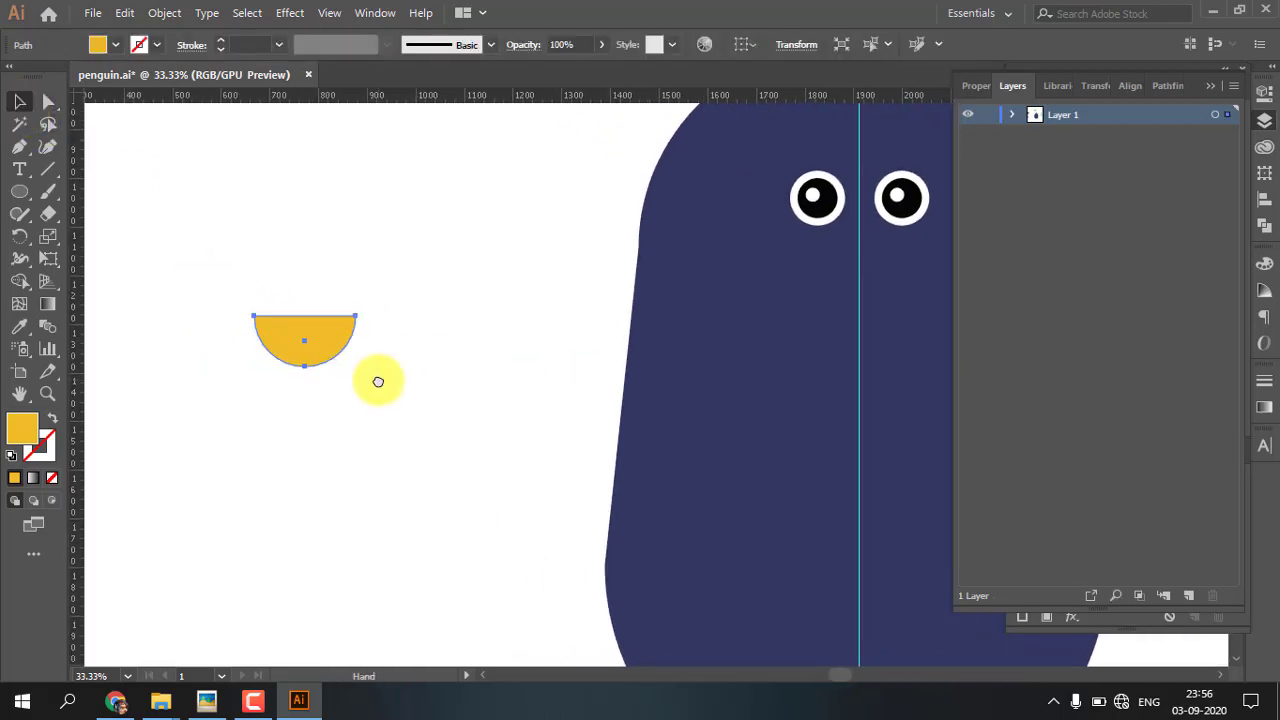
{"action": "key", "text": "a"}
{"action": "left_click", "coordinate": [305, 367]}
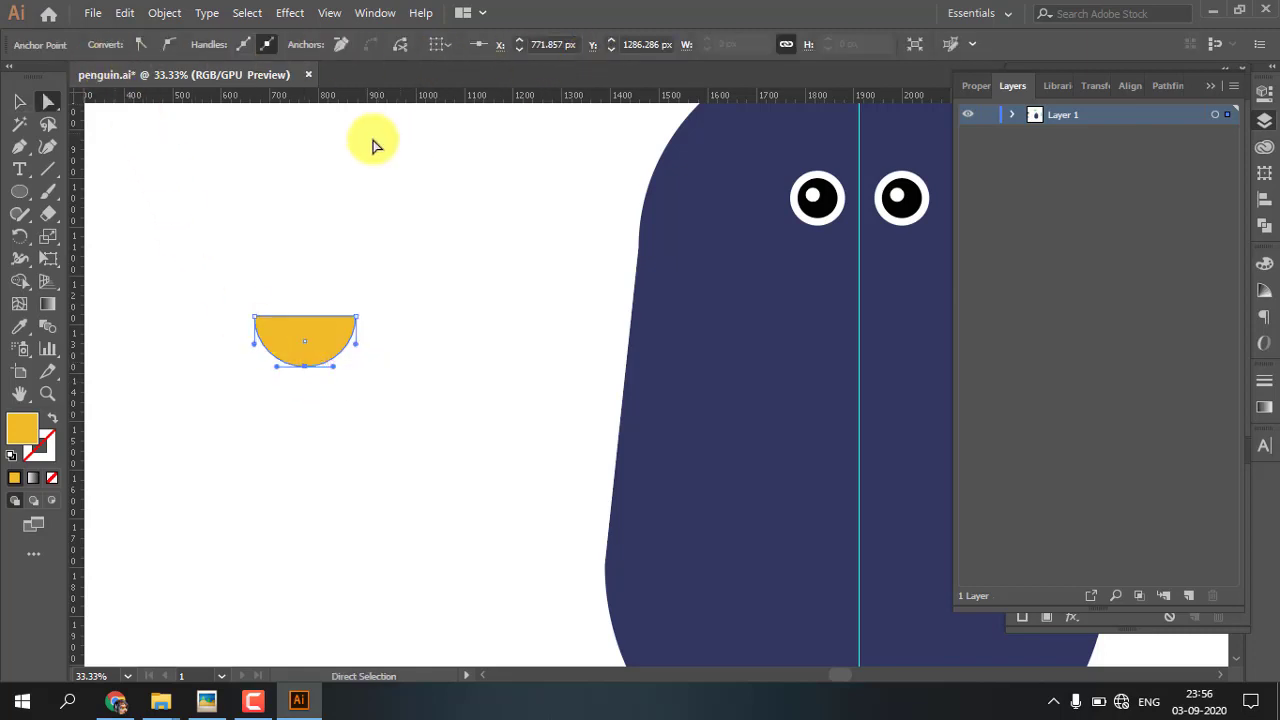
{"action": "left_click", "coordinate": [140, 46]}
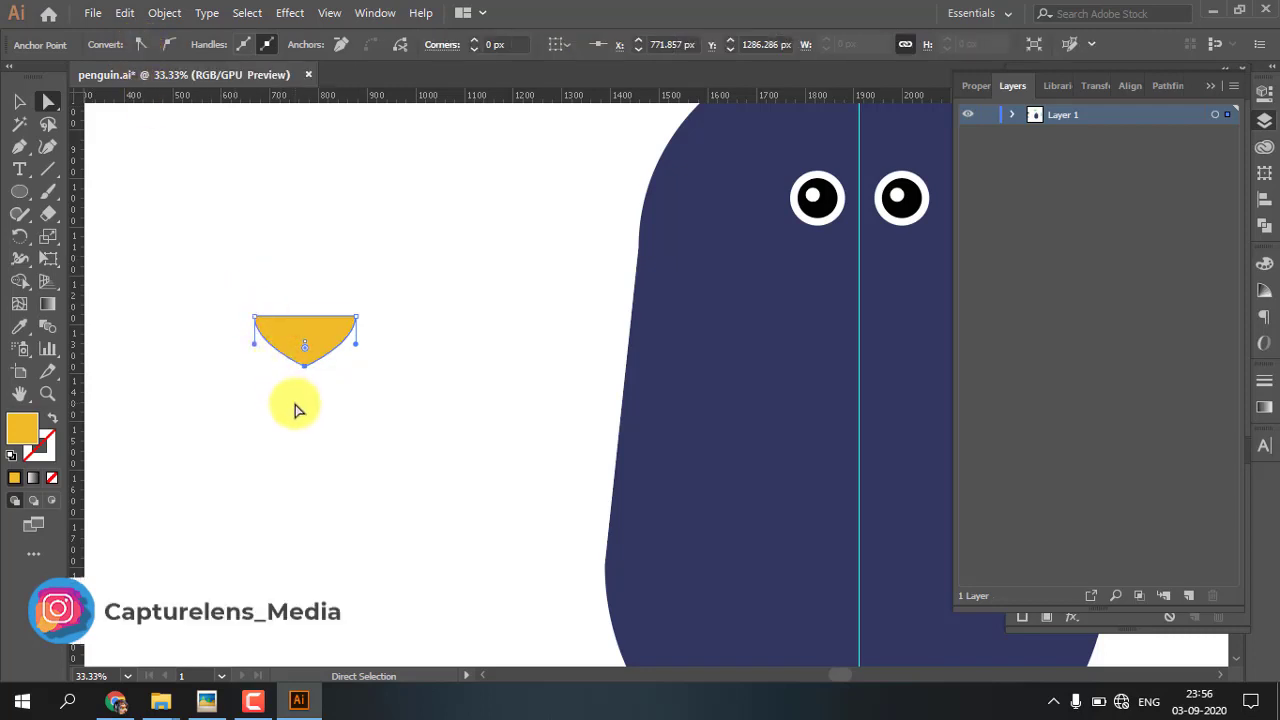
Bend both curved sides of the yellow shape inward to form a slightly concave, downward-pointing triangle
{"action": "key", "text": "ctrl+equal"}
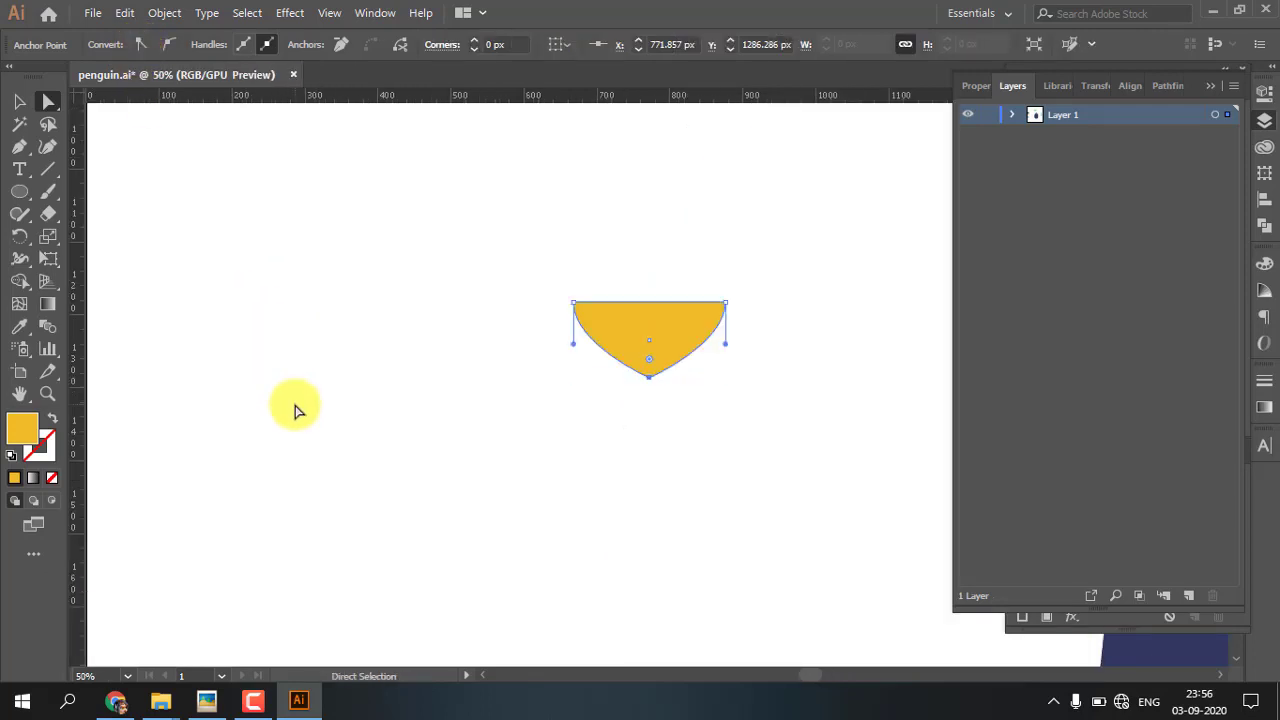
{"action": "left_click_drag", "start_coordinate": [560, 409], "coordinate": [223, 403]}
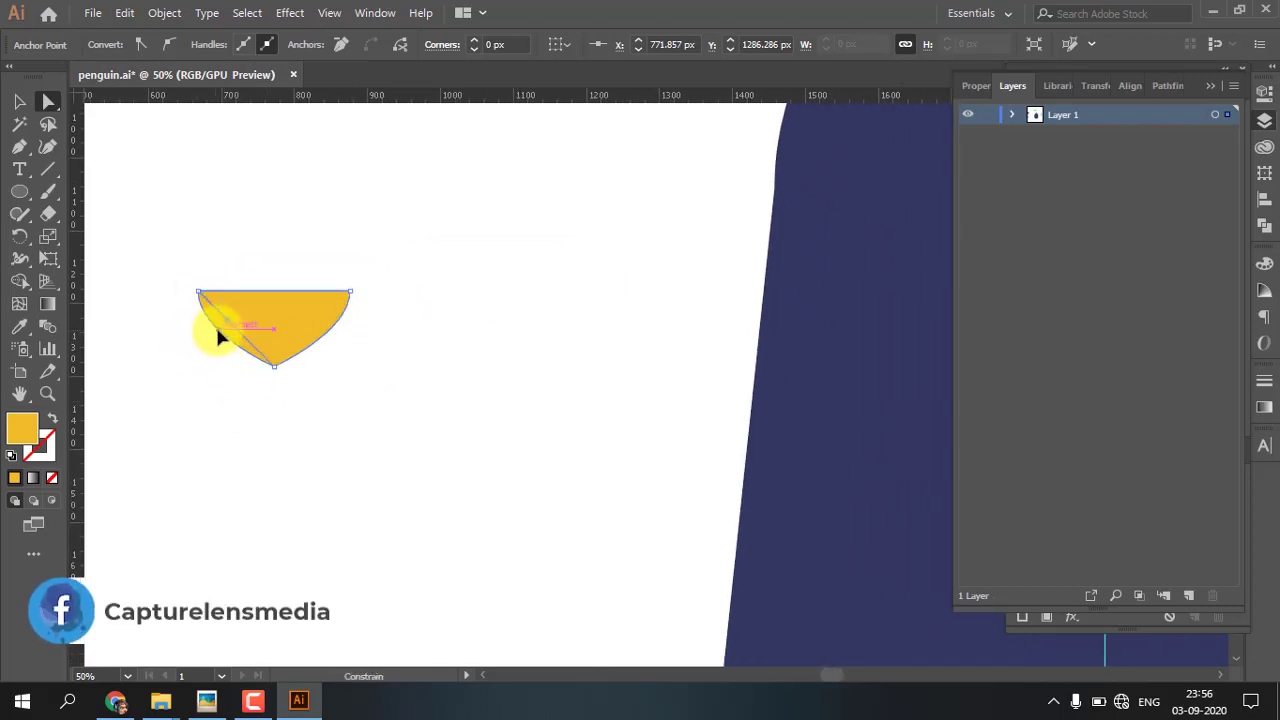
{"action": "left_click_drag", "start_coordinate": [218, 329], "coordinate": [218, 329]}
{"action": "left_click_drag", "start_coordinate": [328, 330], "coordinate": [320, 323]}
{"action": "left_click_drag", "start_coordinate": [225, 317], "coordinate": [233, 314]}
{"action": "left_click_drag", "start_coordinate": [315, 326], "coordinate": [307, 325]}
{"action": "key", "text": "v"}
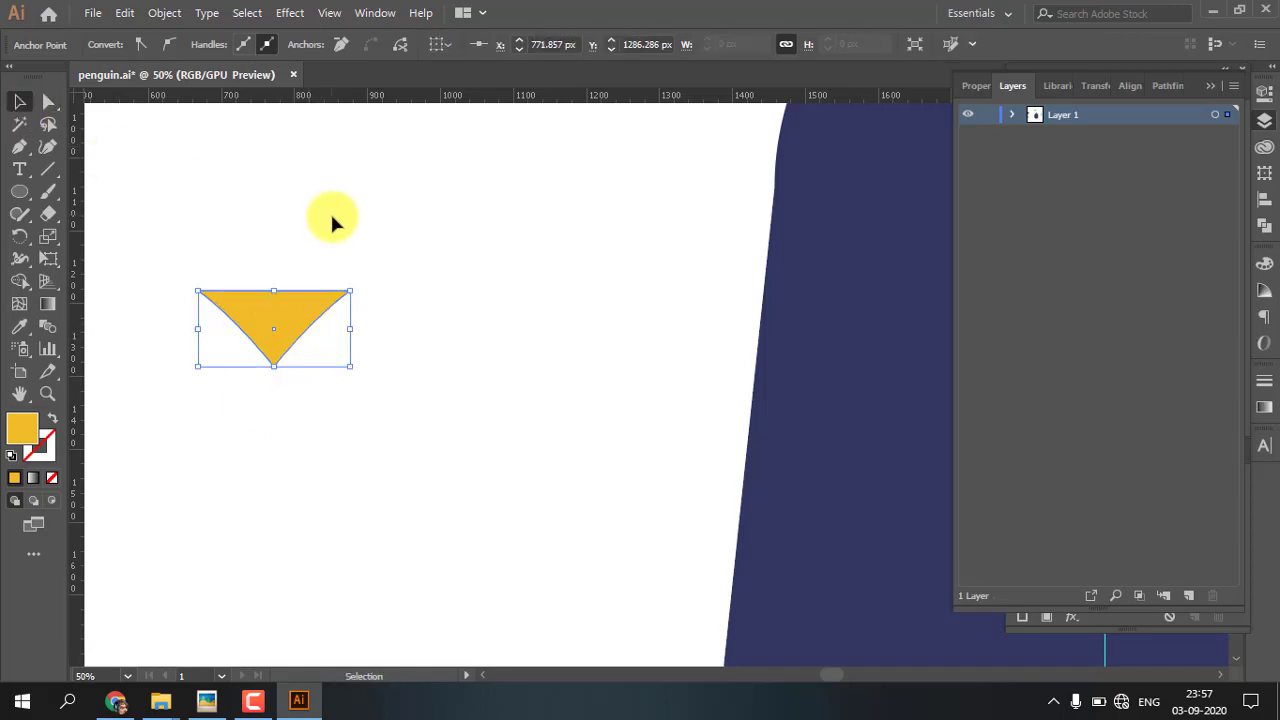
{"action": "left_click", "coordinate": [363, 400]}
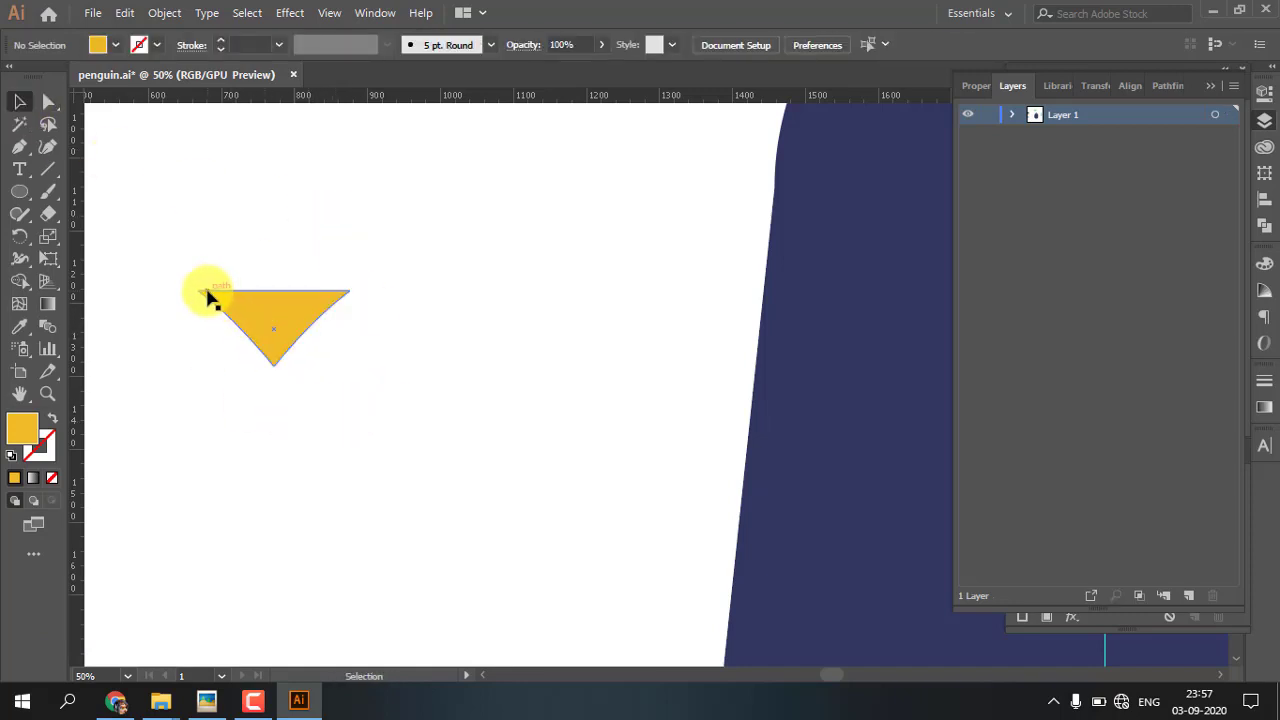
Add an anchor point at the middle of the yellow triangle's top edge and convert it to smooth, giving the edge a slight arch
{"action": "left_click", "coordinate": [253, 319]}
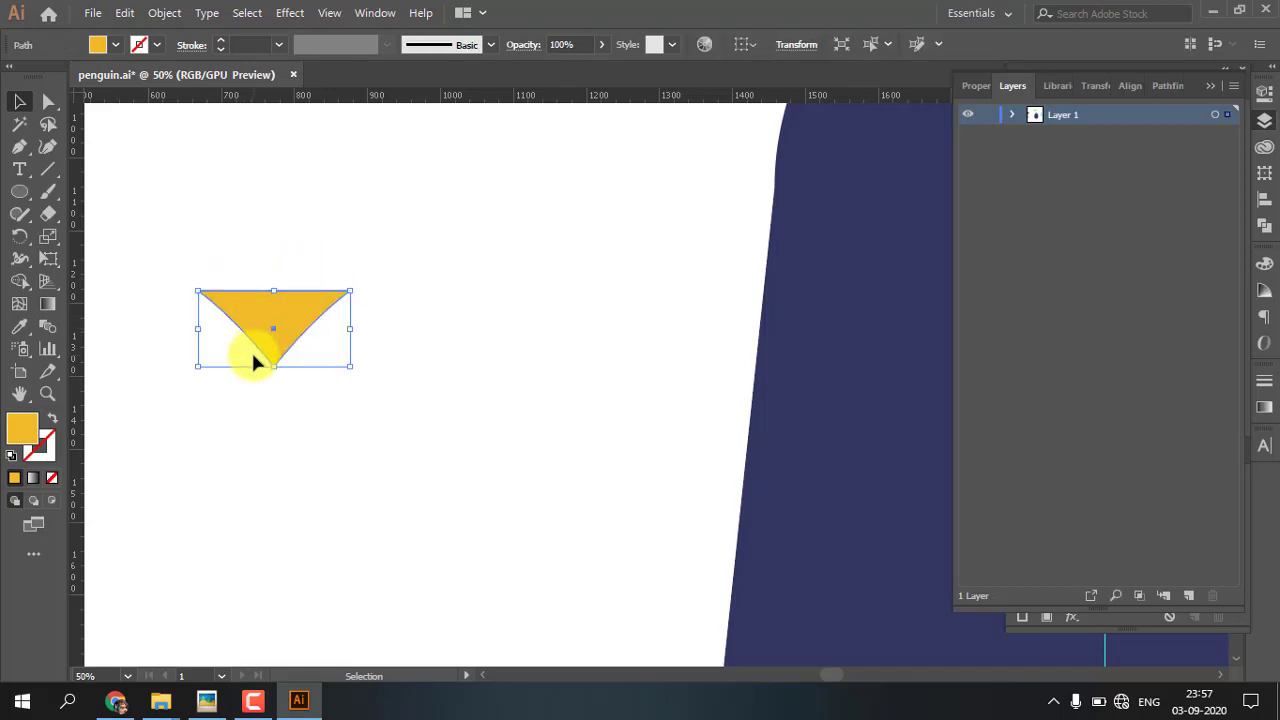
{"action": "key", "text": "p"}
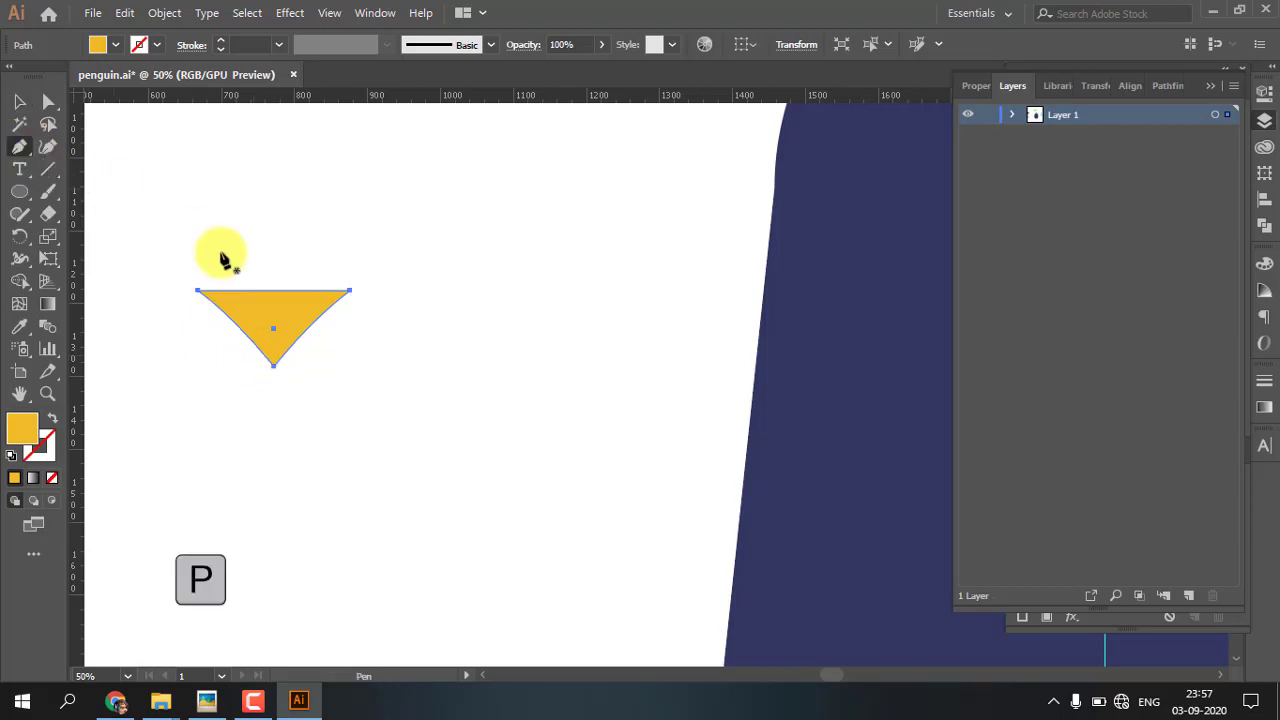
{"action": "left_click", "coordinate": [275, 291]}
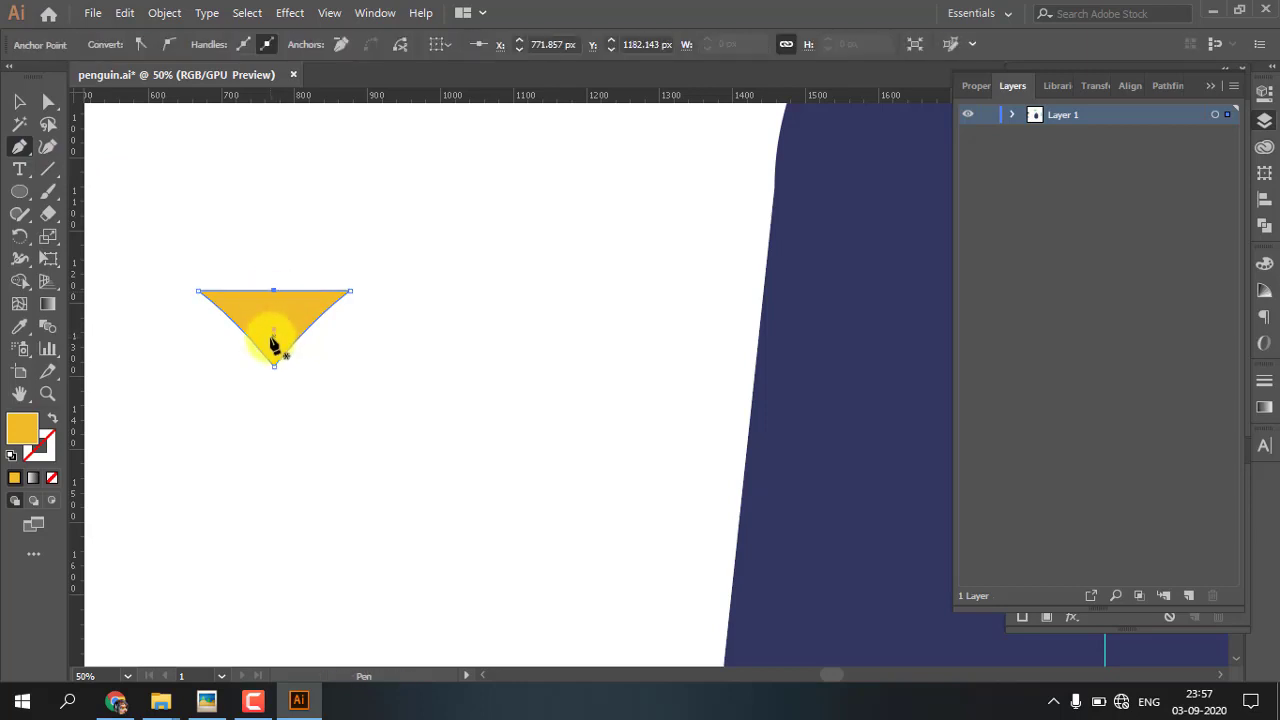
{"action": "left_click", "coordinate": [48, 102]}
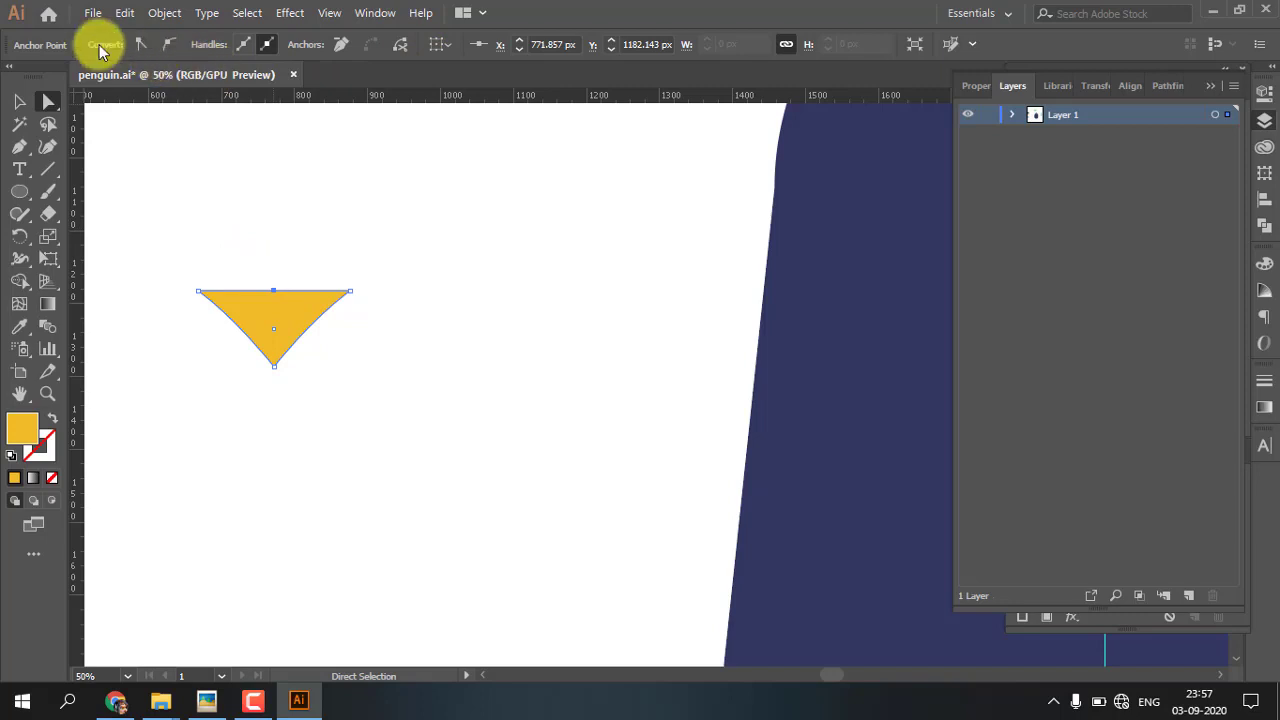
{"action": "left_click", "coordinate": [171, 48]}
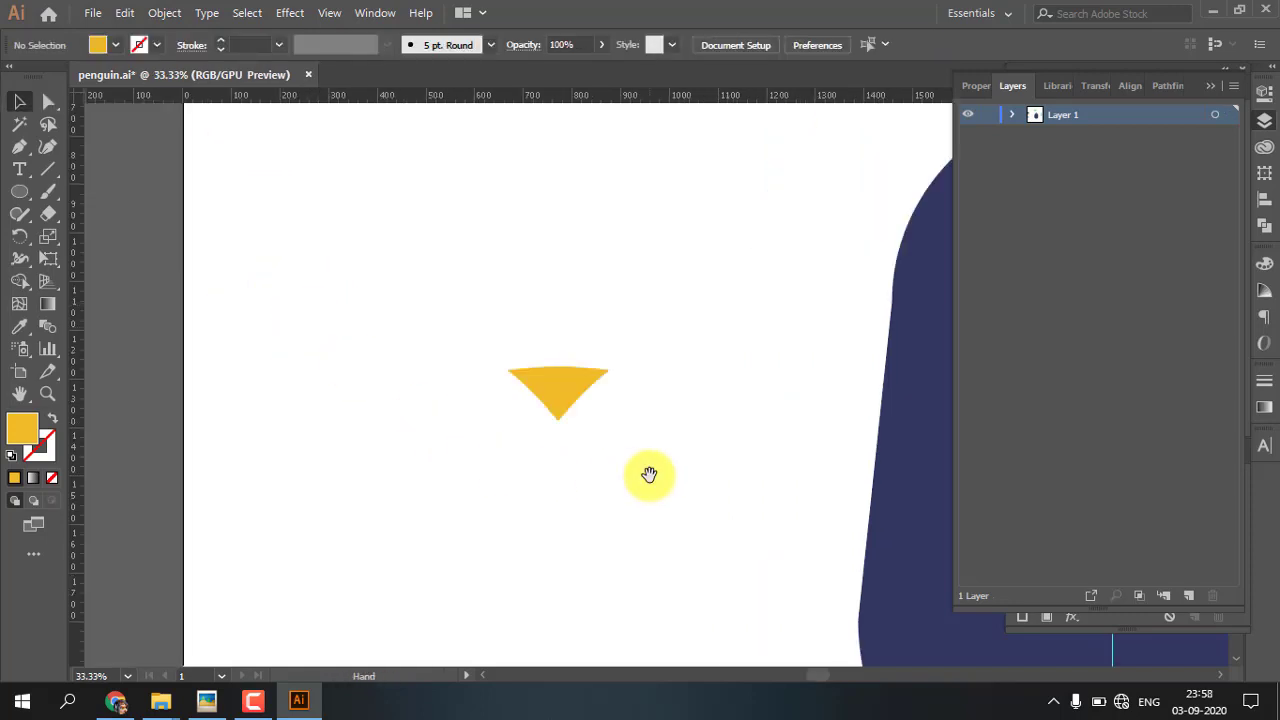
Move the yellow beak onto the navy body just below the eyes, centred on the vertical guide
{"action": "left_click_drag", "start_coordinate": [649, 471], "coordinate": [308, 454]}
{"action": "left_click_drag", "start_coordinate": [205, 352], "coordinate": [214, 368]}
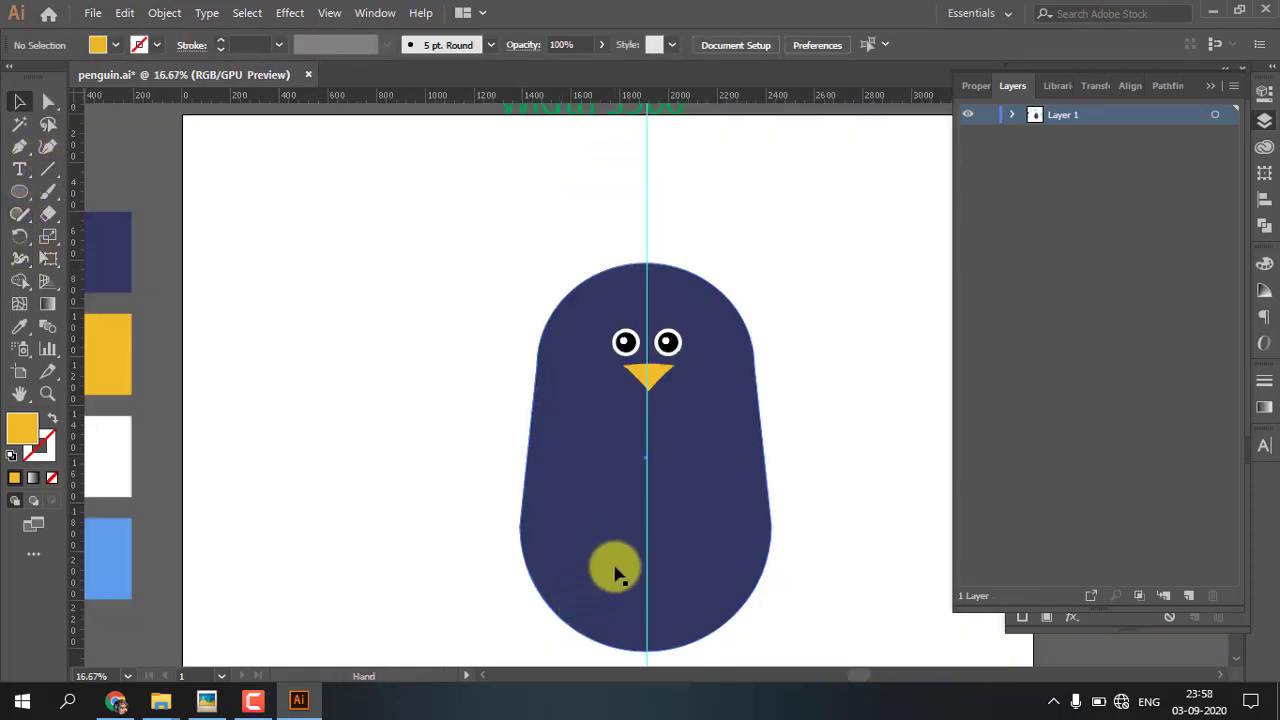
{"action": "left_click_drag", "start_coordinate": [615, 573], "coordinate": [489, 531]}
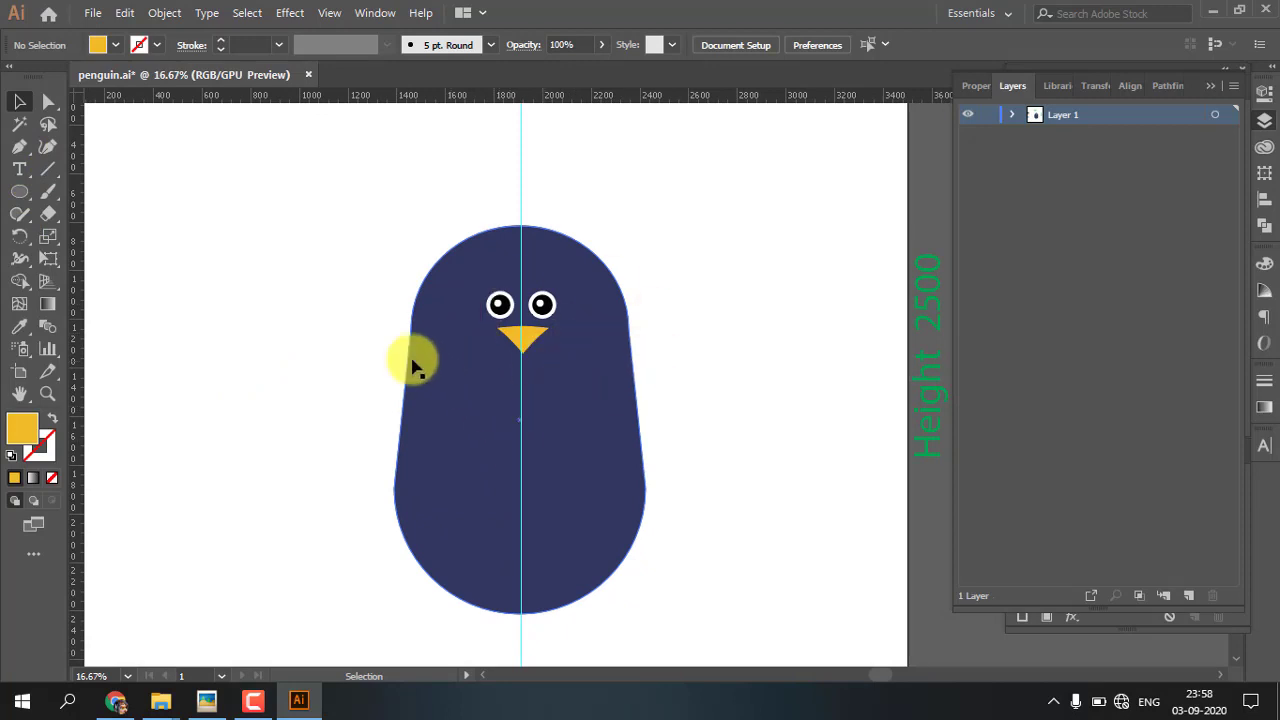
Draw a circle about 498 px in diameter on the empty area left of the penguin and fill it with the body's navy
{"action": "left_click_drag", "start_coordinate": [495, 494], "coordinate": [549, 491]}
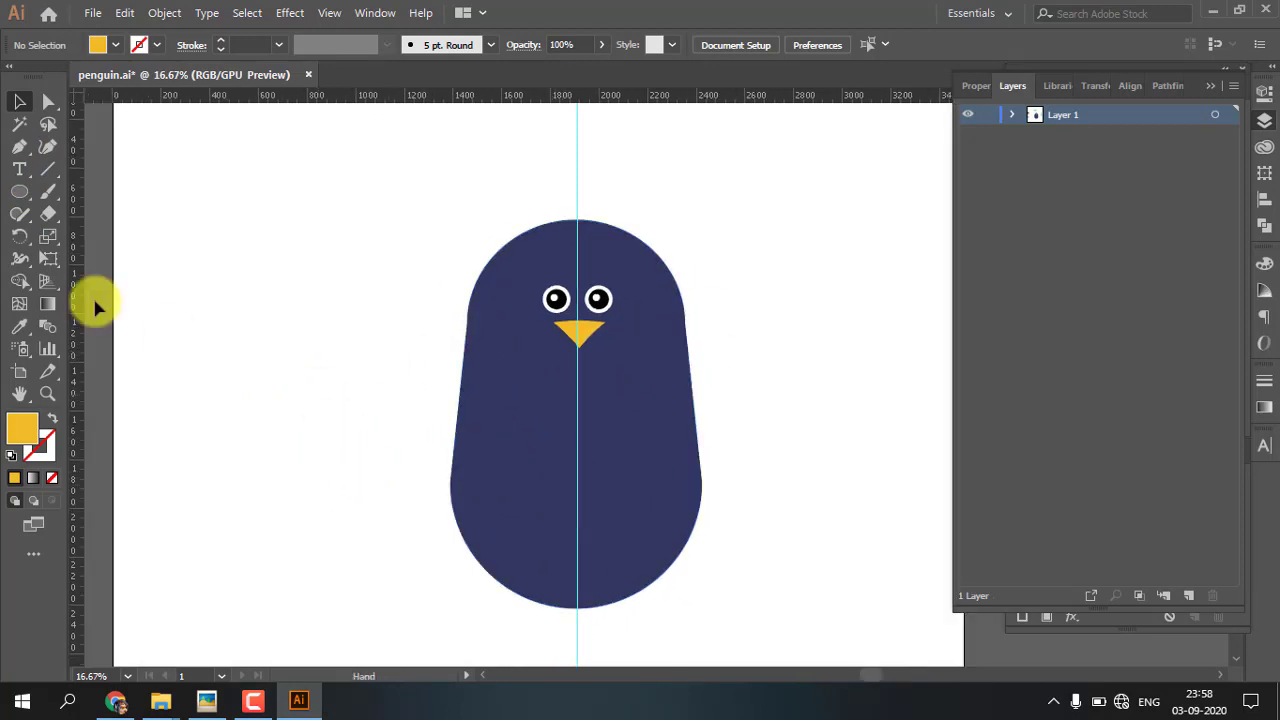
{"action": "left_click", "coordinate": [20, 192]}
{"action": "left_click_drag", "start_coordinate": [256, 330], "coordinate": [294, 391]}
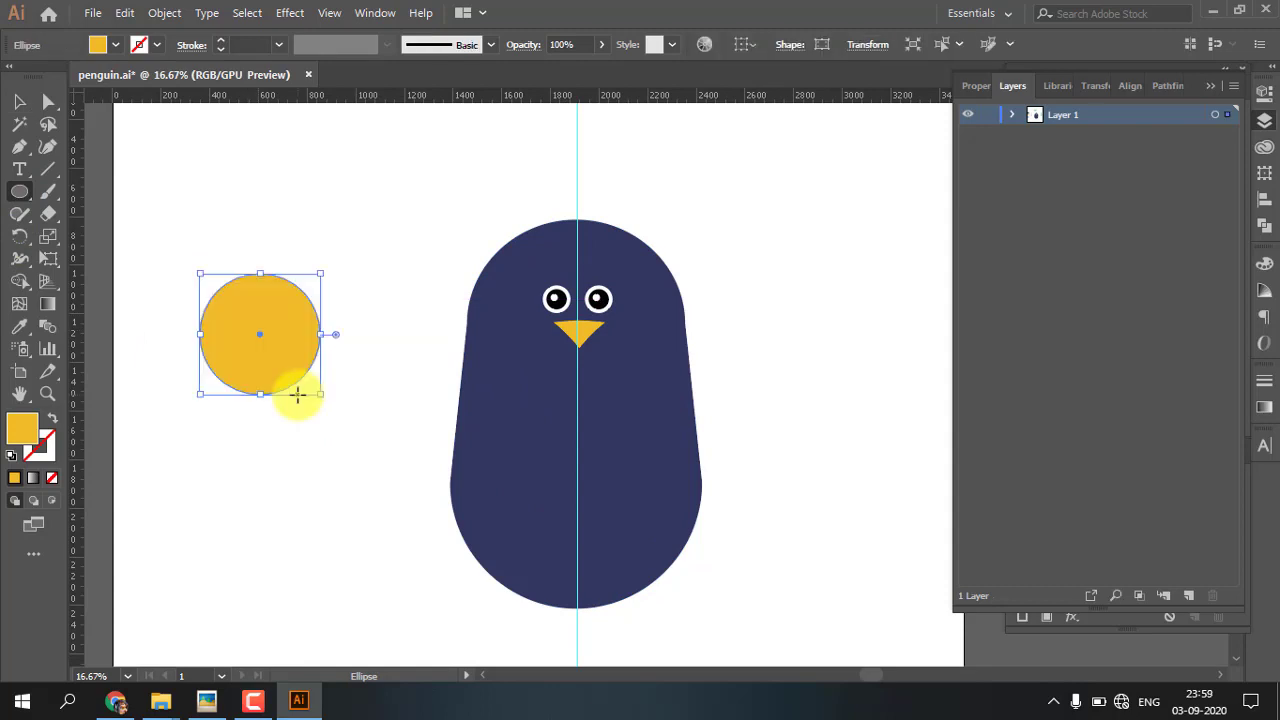
{"action": "key", "text": "i"}
{"action": "left_click", "coordinate": [535, 412]}
Duplicate the navy circle diagonally down to the right so the two circles partly overlap
{"action": "left_click", "coordinate": [19, 102]}
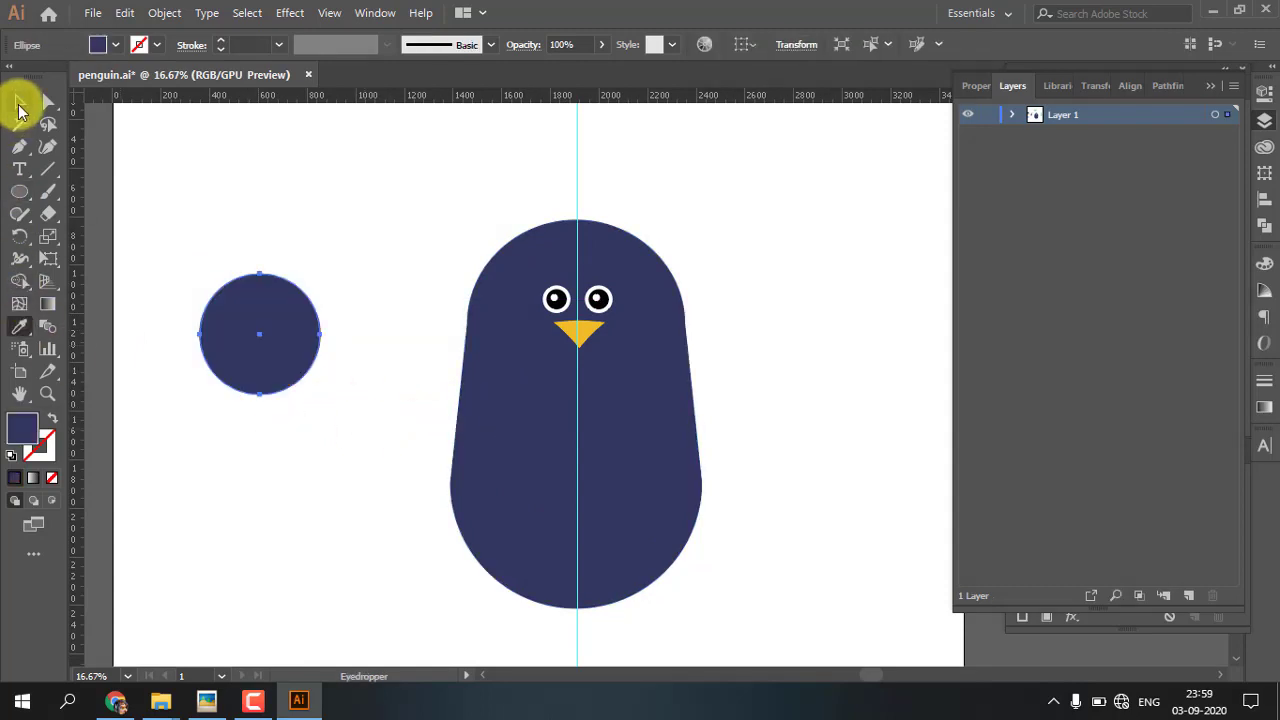
{"action": "left_click", "coordinate": [206, 314]}
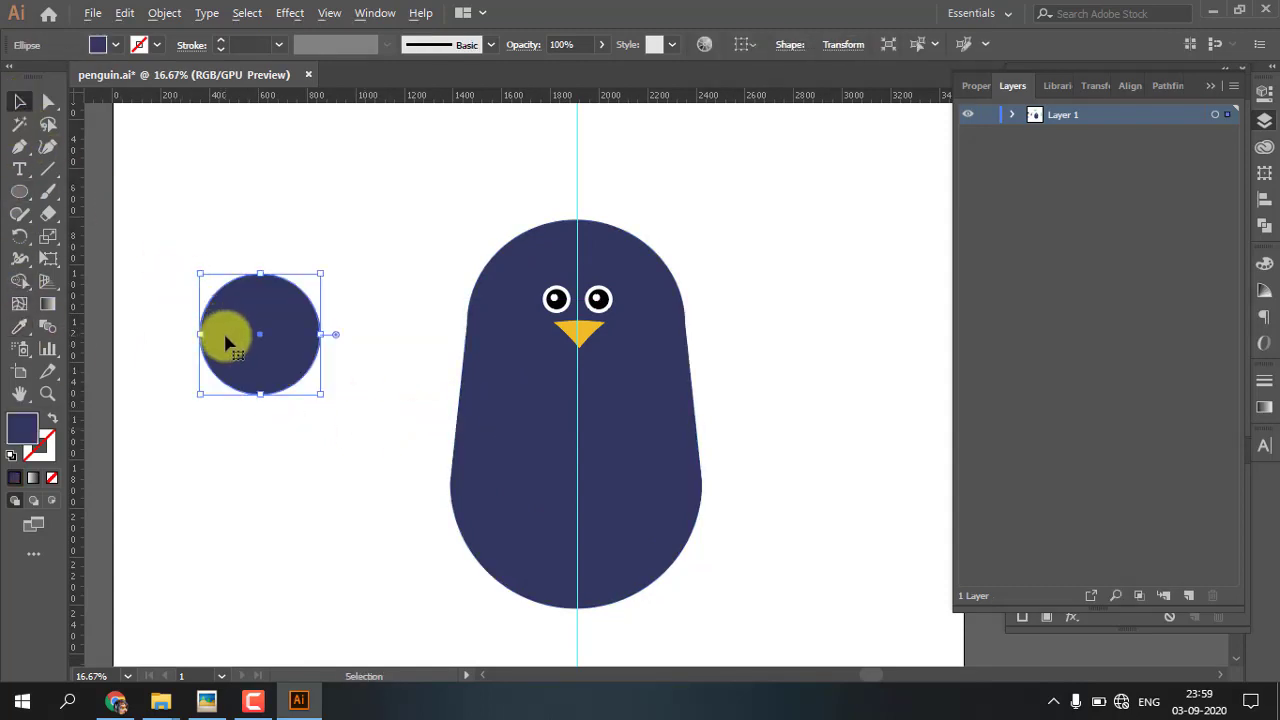
{"action": "left_click_drag", "start_coordinate": [230, 345], "coordinate": [287, 408]}
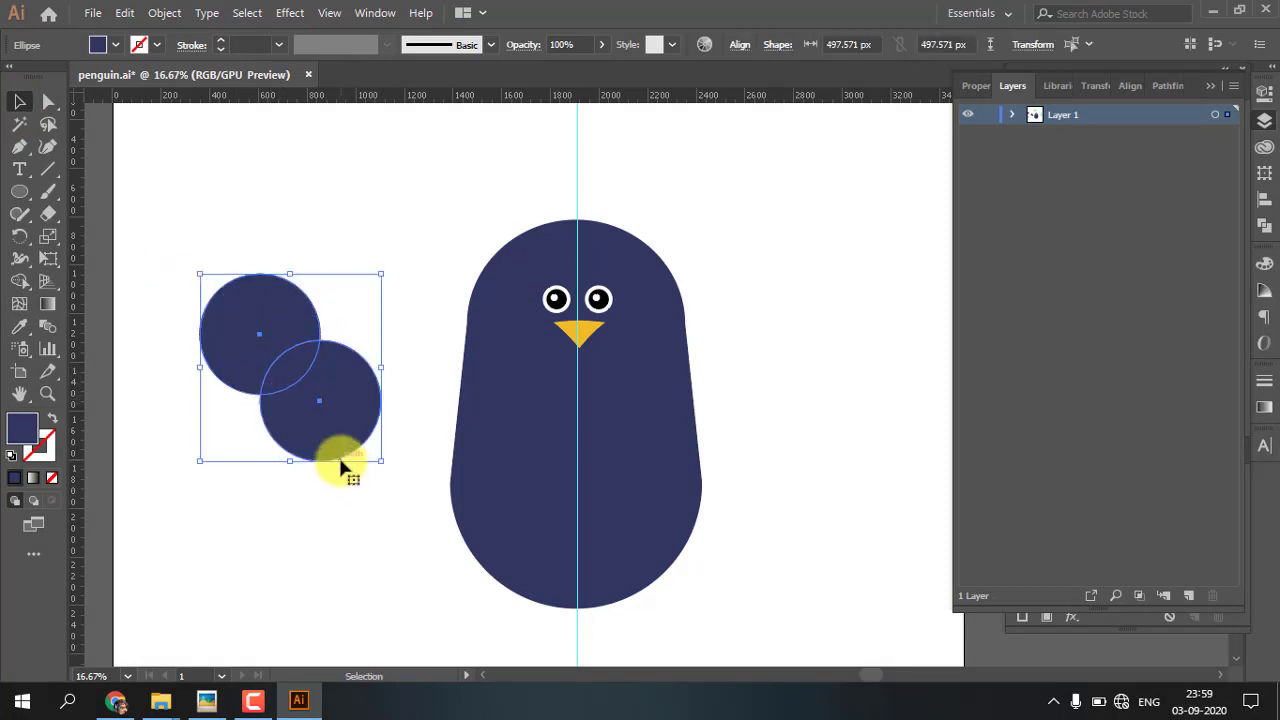
Use Shape Builder to remove the non-overlapping parts of both navy circles, keeping only the leaf-shaped intersection
{"action": "key", "text": "shift+m"}
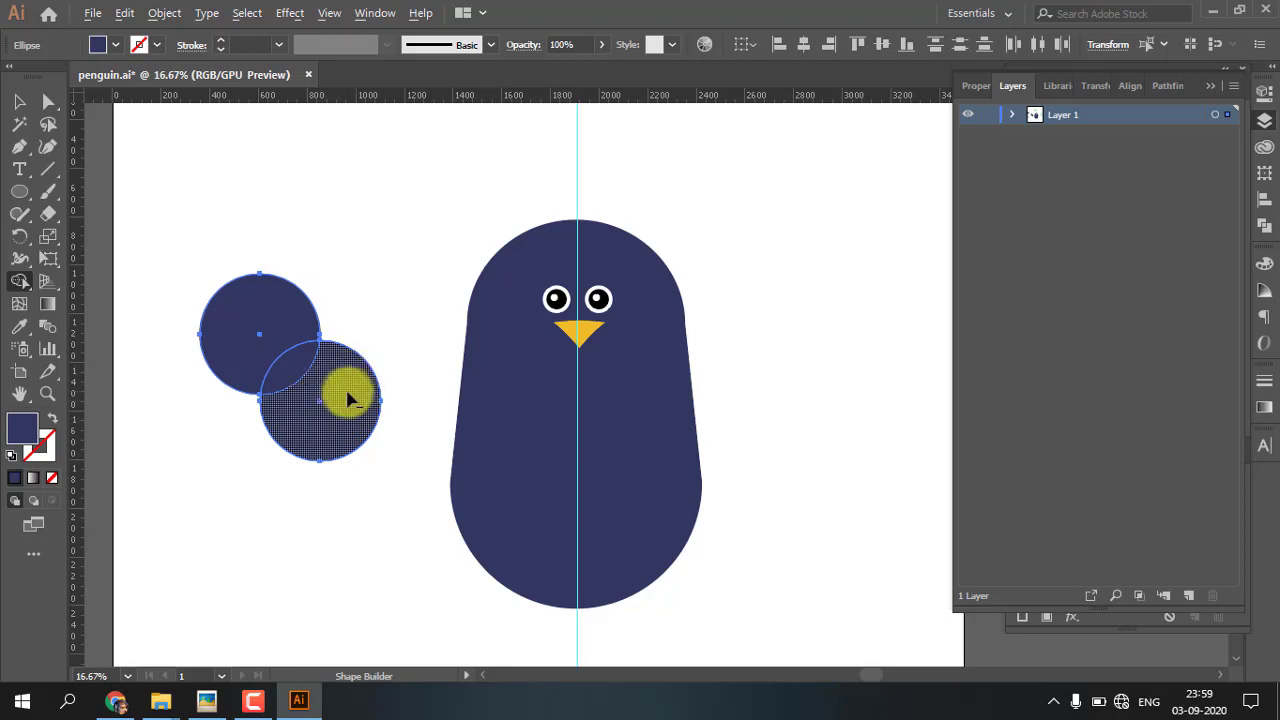
{"action": "left_click", "coordinate": [345, 397], "text": "alt"}
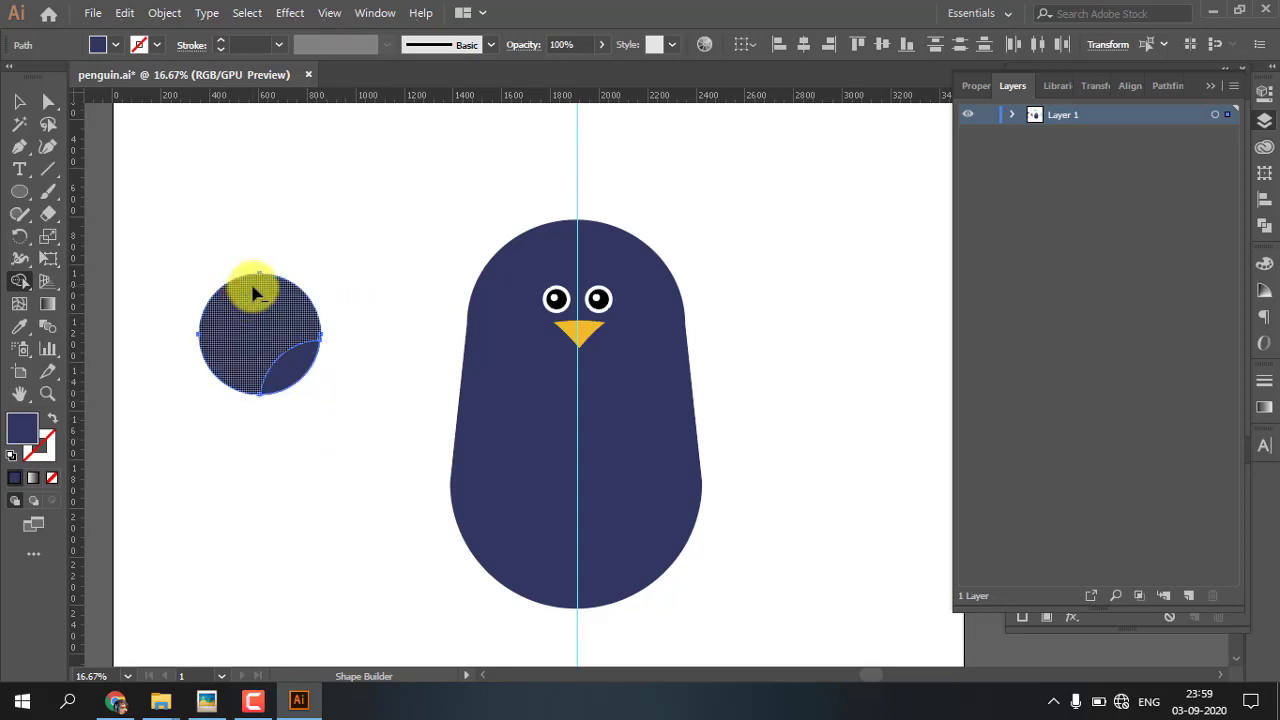
{"action": "left_click", "coordinate": [247, 290], "text": "alt"}
{"action": "key", "text": "v"}
{"action": "left_click", "coordinate": [243, 324]}
Move one leaf shape upward and delete the leftover leaf shape beneath it
{"action": "left_click_drag", "start_coordinate": [285, 376], "coordinate": [297, 282]}
{"action": "left_click", "coordinate": [316, 439]}
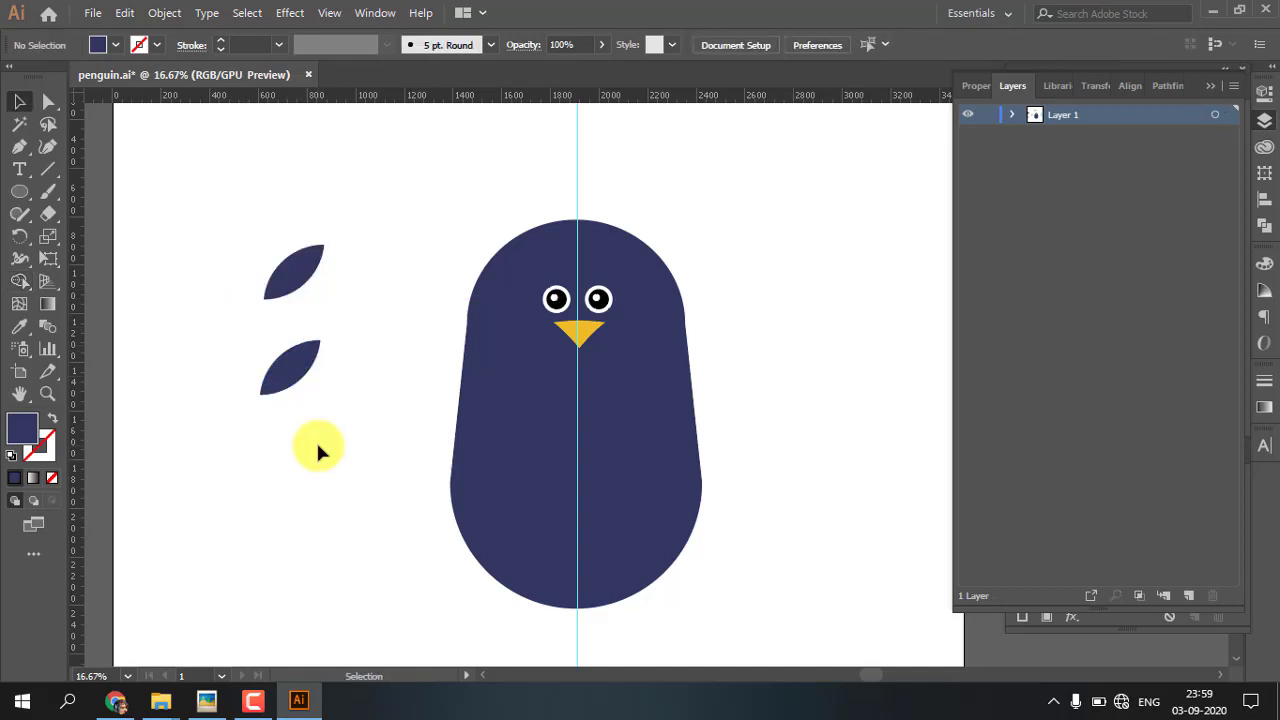
{"action": "left_click", "coordinate": [302, 388]}
{"action": "key", "text": "Delete"}
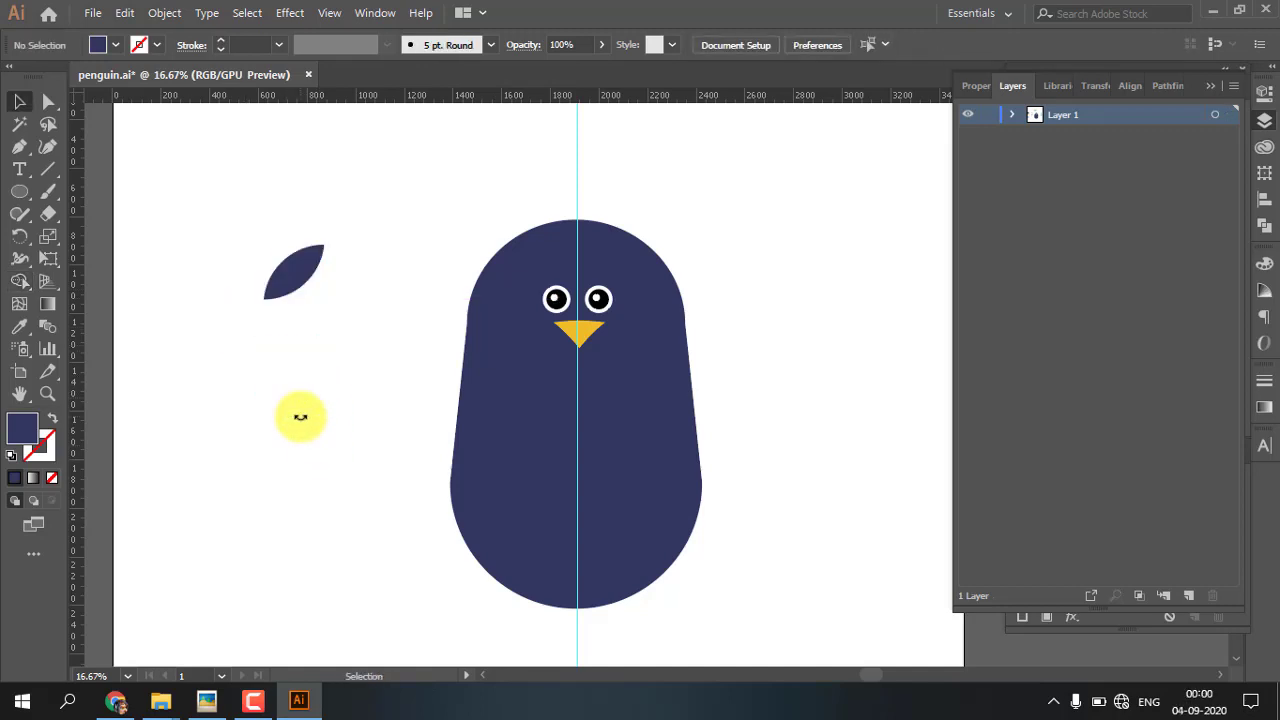
Bend the navy leaf's lower-right curve inward until it is nearly straight, forming a wing shape
{"action": "key", "text": "ctrl+equal"}
{"action": "key", "text": "ctrl+equal"}
{"action": "left_click_drag", "start_coordinate": [252, 286], "coordinate": [608, 422]}
{"action": "left_click_drag", "start_coordinate": [469, 416], "coordinate": [505, 458]}
{"action": "left_click", "coordinate": [350, 345]}
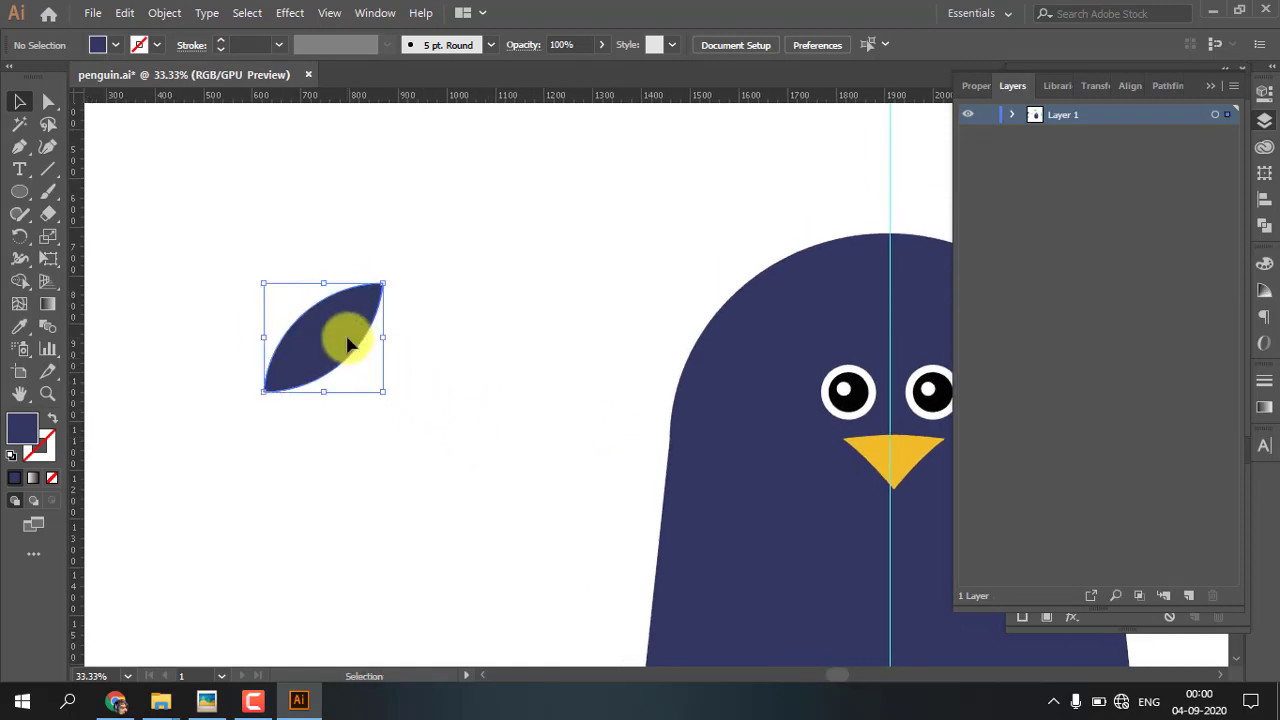
{"action": "left_click", "coordinate": [48, 101]}
{"action": "left_click", "coordinate": [263, 392]}
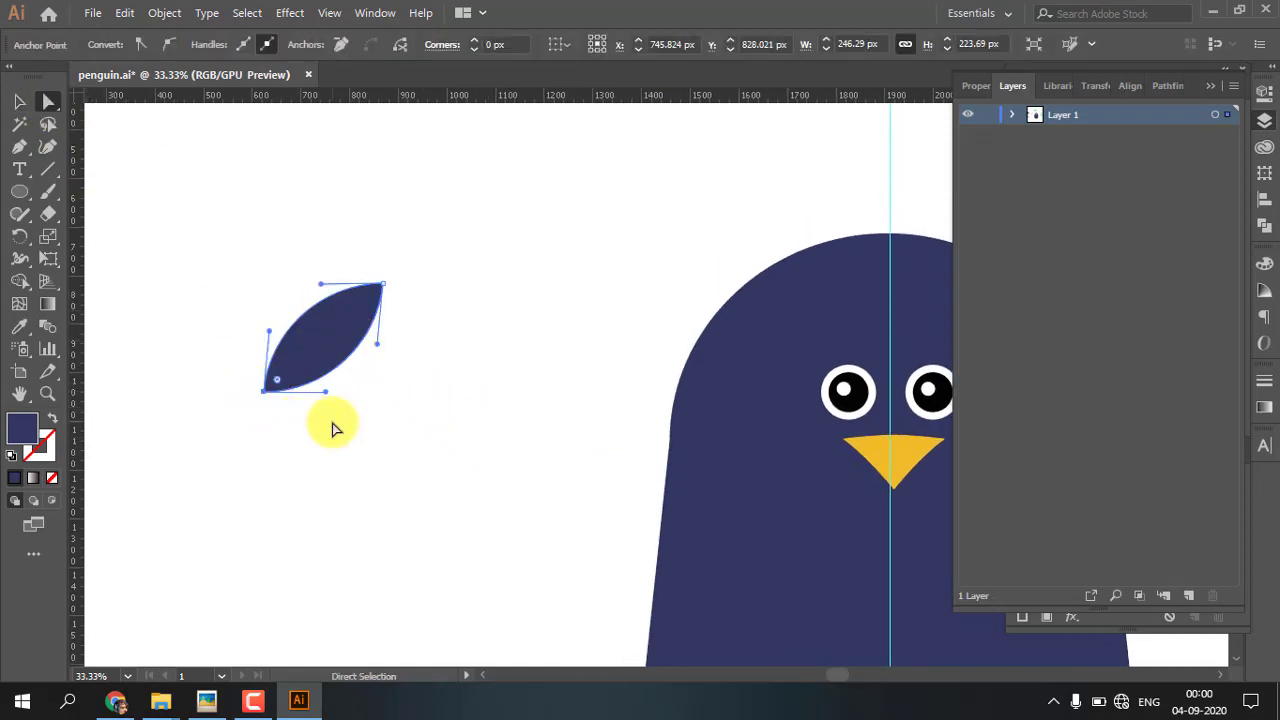
{"action": "key", "text": "ctrl+equal"}
{"action": "left_click_drag", "start_coordinate": [743, 412], "coordinate": [334, 349]}
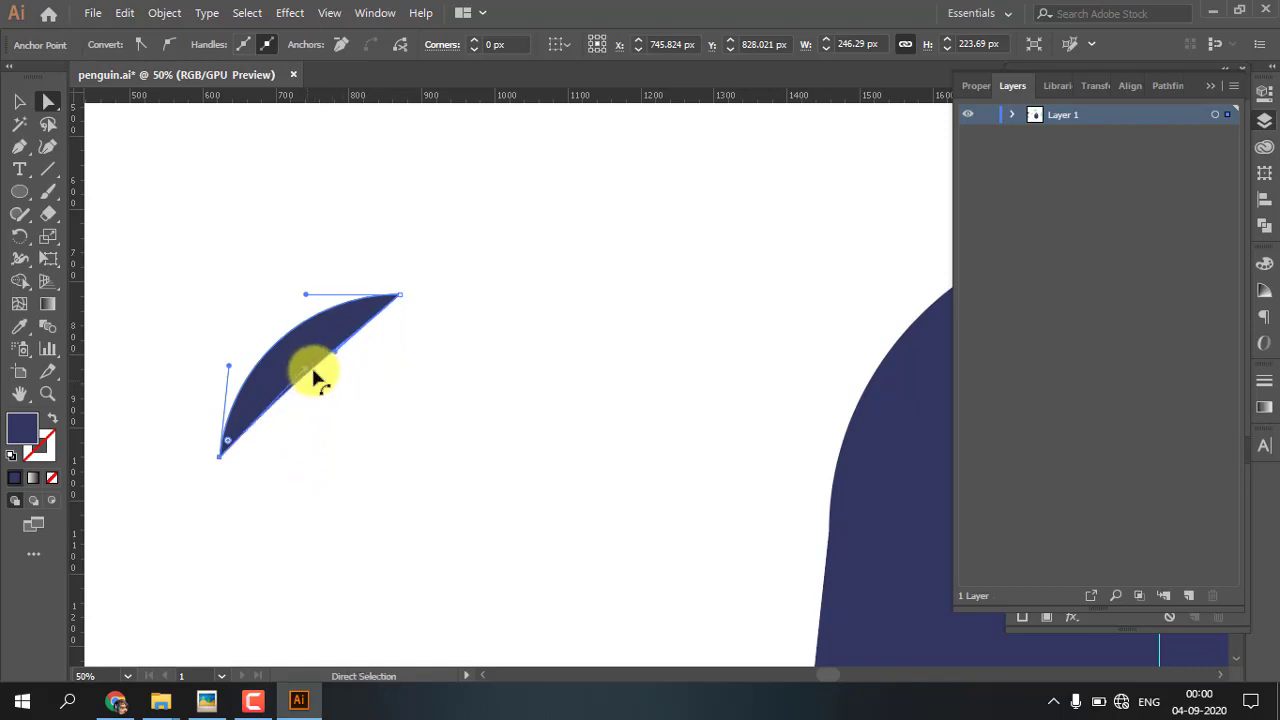
{"action": "key", "text": "v"}
{"action": "left_click", "coordinate": [533, 345]}
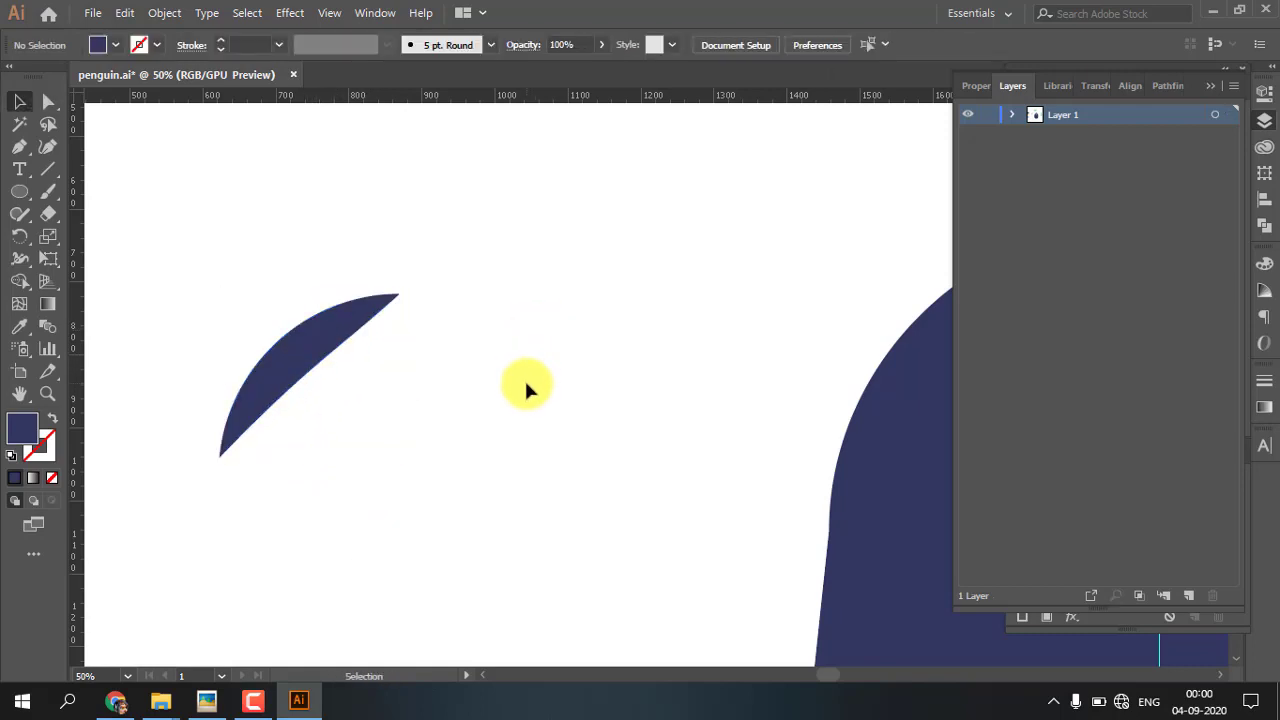
Move the navy wing onto the left side of the penguin's body, with its upper end overlapping the body
{"action": "key", "text": "ctrl+minus"}
{"action": "key", "text": "ctrl+minus"}
{"action": "key", "text": "space"}
{"action": "left_click_drag", "start_coordinate": [554, 463], "coordinate": [316, 311]}
{"action": "left_click_drag", "start_coordinate": [235, 205], "coordinate": [449, 454]}
{"action": "left_click", "coordinate": [430, 540]}
{"action": "key", "text": "ctrl+minus"}
{"action": "left_click_drag", "start_coordinate": [625, 538], "coordinate": [561, 540]}
Rotate the left wing slightly counterclockwise so it hangs more steeply, and reposition it against the body
{"action": "key", "text": "ctrl+plus"}
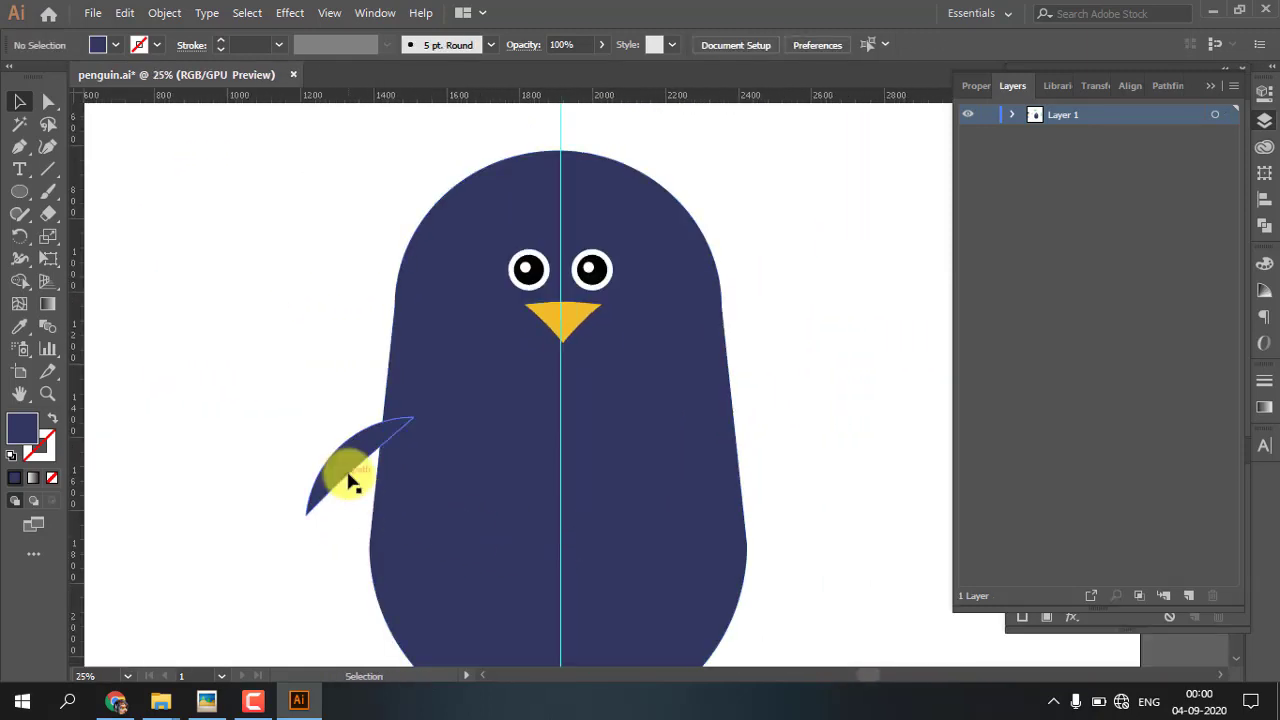
{"action": "left_click", "coordinate": [348, 474]}
{"action": "left_click_drag", "start_coordinate": [340, 460], "coordinate": [351, 446]}
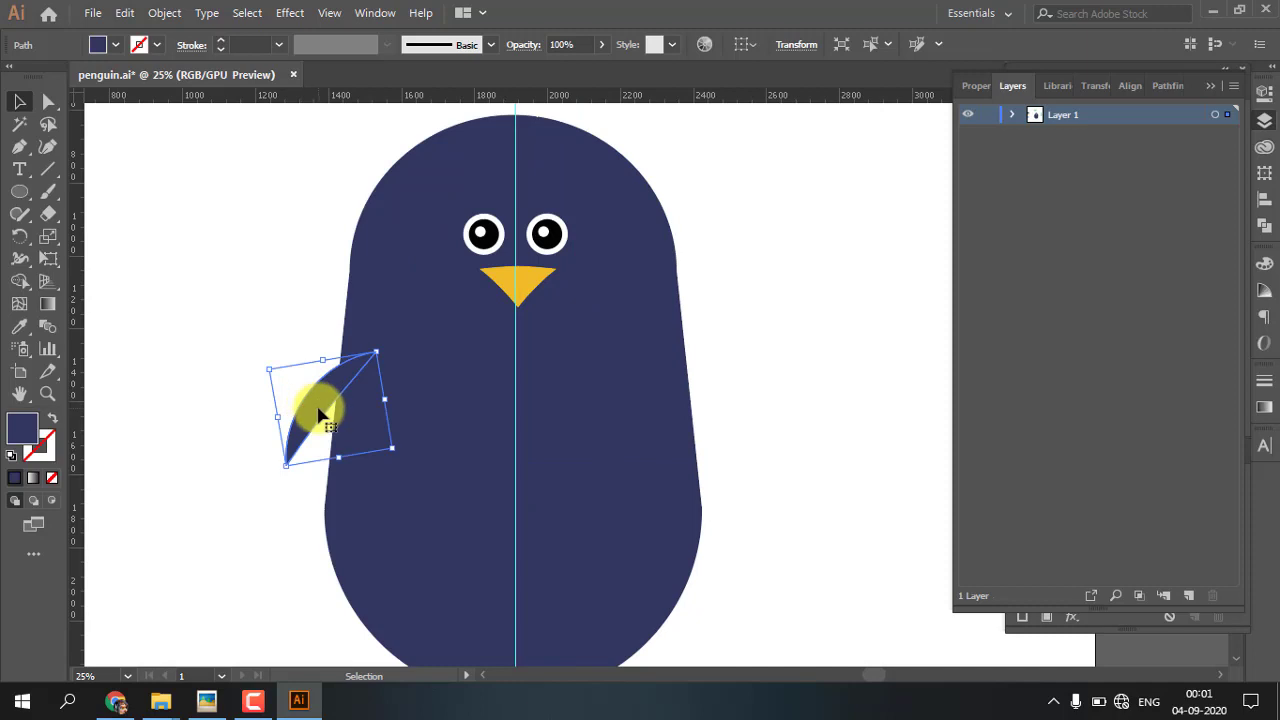
Create a mirrored copy of the left wing by reflecting it across the vertical axis
{"action": "right_click", "coordinate": [319, 415]}
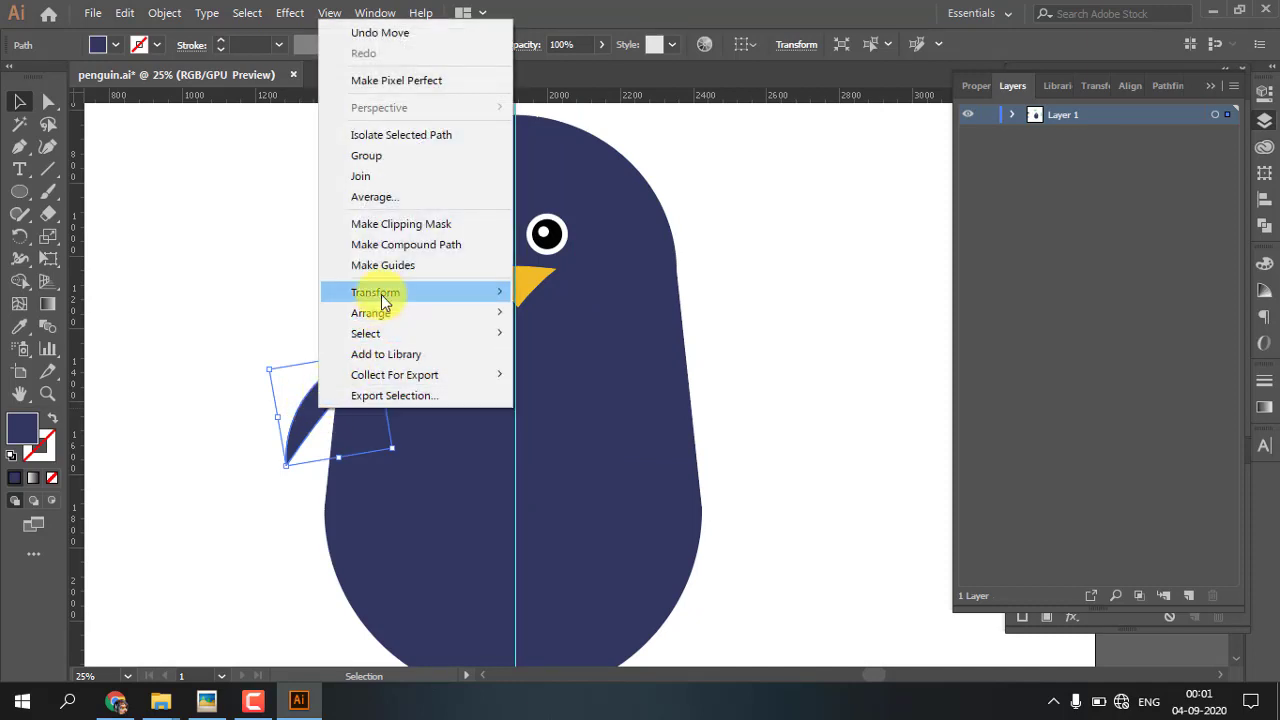
{"action": "mouse_move", "coordinate": [381, 296]}
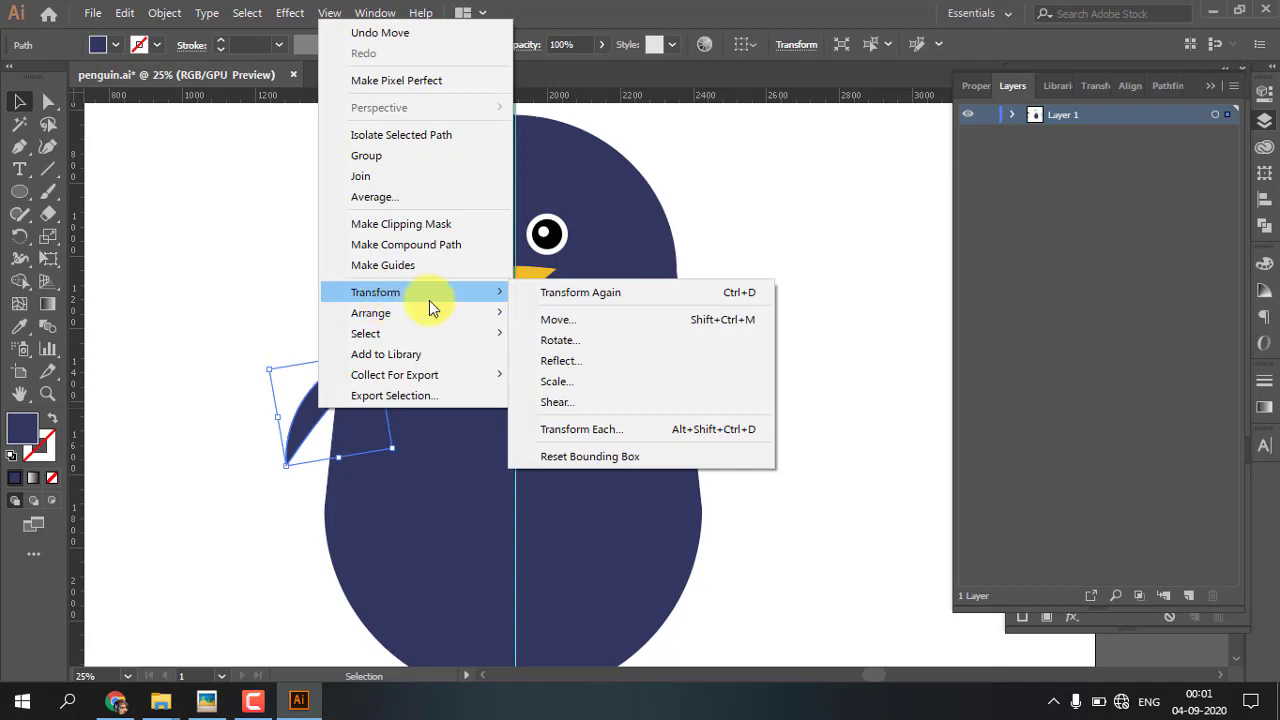
{"action": "left_click", "coordinate": [600, 365]}
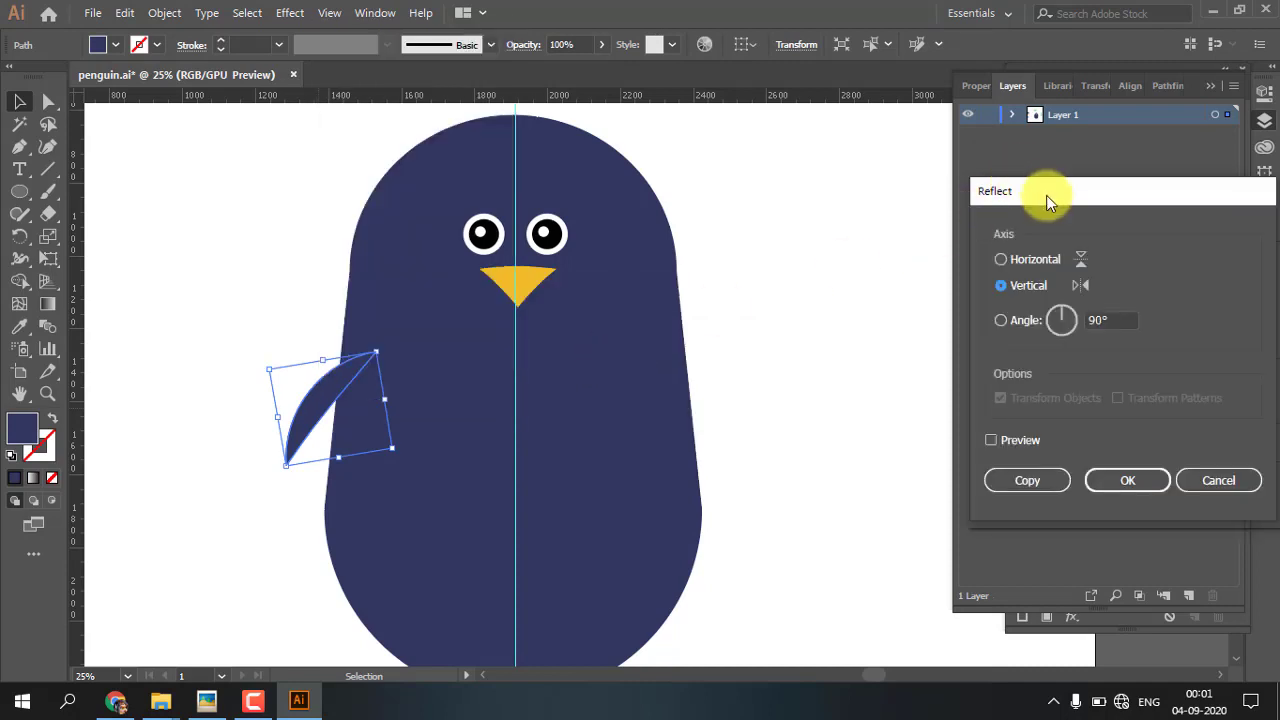
{"action": "left_click_drag", "start_coordinate": [1046, 195], "coordinate": [904, 101]}
{"action": "left_click", "coordinate": [851, 332]}
{"action": "left_click", "coordinate": [880, 370]}
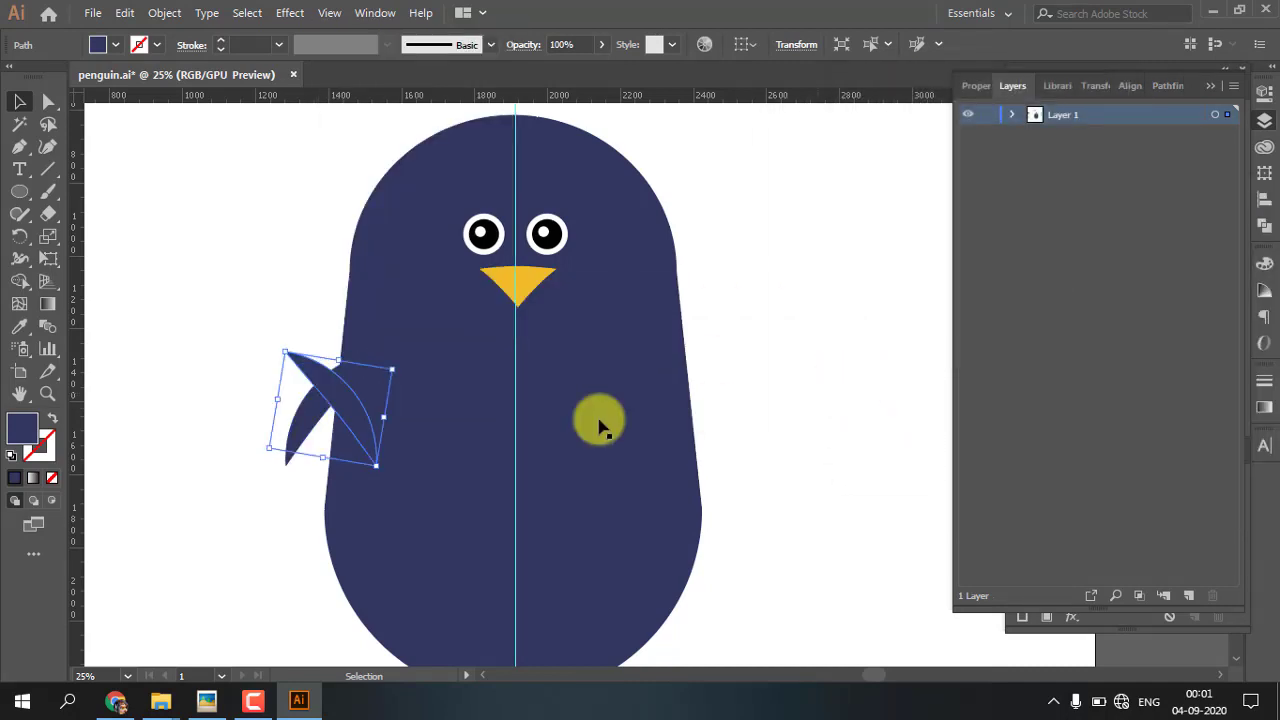
Move the mirrored wing to the right side of the body, level with the left wing
{"action": "left_click_drag", "start_coordinate": [338, 392], "coordinate": [707, 414]}
{"action": "left_click", "coordinate": [707, 457]}
{"action": "key", "text": "ctrl+minus"}
{"action": "key", "text": "ctrl+plus"}
{"action": "left_click_drag", "start_coordinate": [641, 488], "coordinate": [676, 427]}
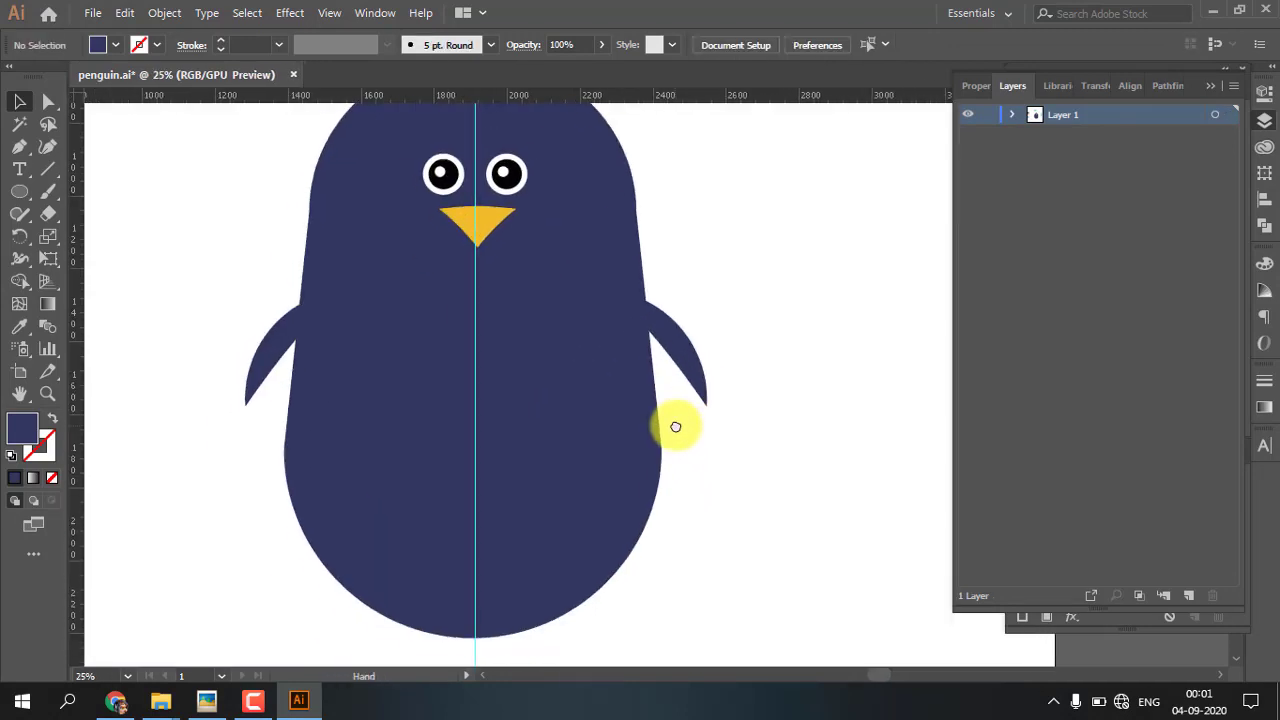
Fill the small upright rounded rectangle left of the penguin with the beak's yellow
{"action": "key", "text": "ctrl+minus"}
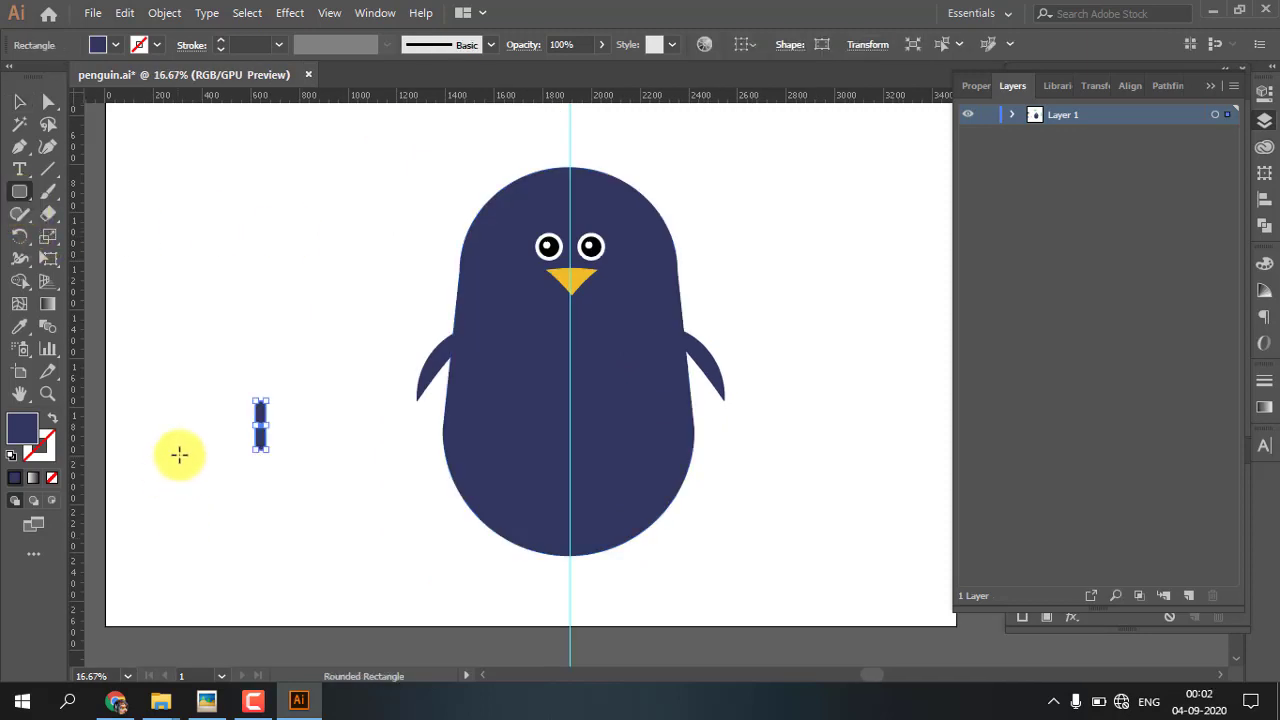
{"action": "key", "text": "i"}
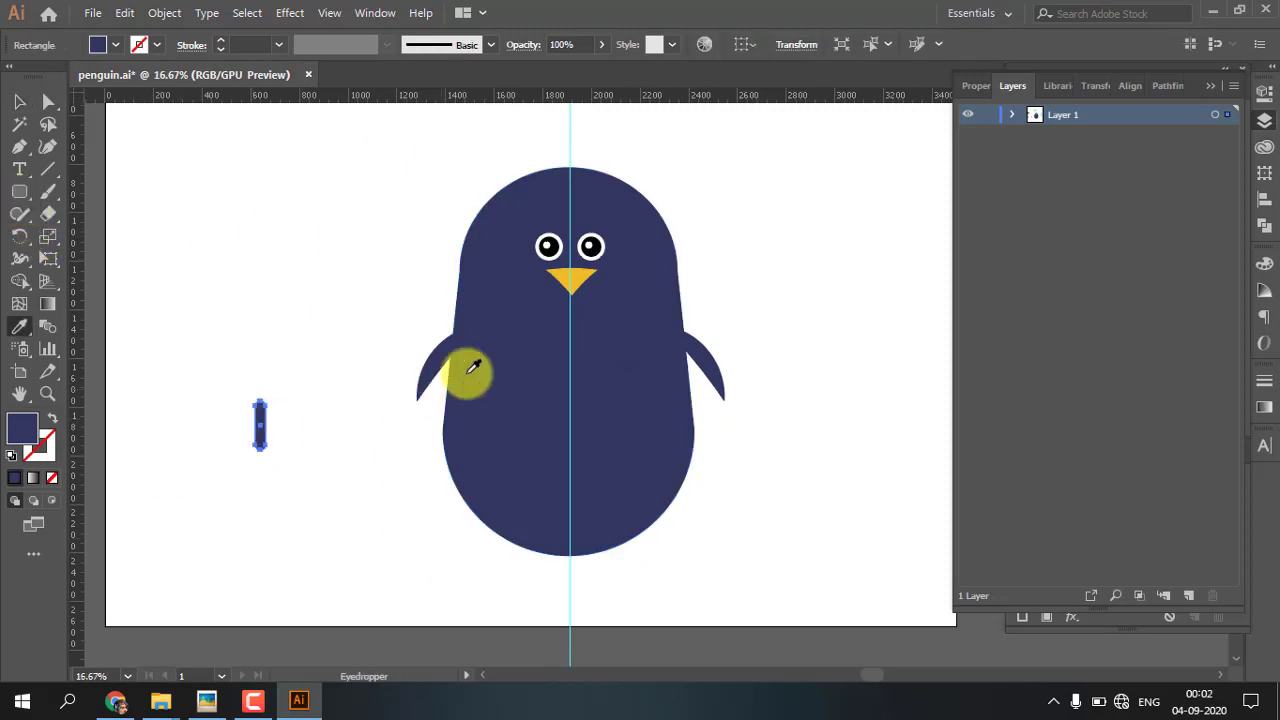
{"action": "left_click", "coordinate": [576, 279]}
{"action": "key", "text": "v"}
{"action": "left_click", "coordinate": [254, 282]}
Round the ends of the shorter yellow bar fully, with a corner radius of about 21 px
{"action": "scroll", "coordinate": [220, 441], "scroll_direction": "up", "scroll_amount": 2}
{"action": "scroll", "coordinate": [275, 465], "scroll_direction": "up", "scroll_amount": 1}
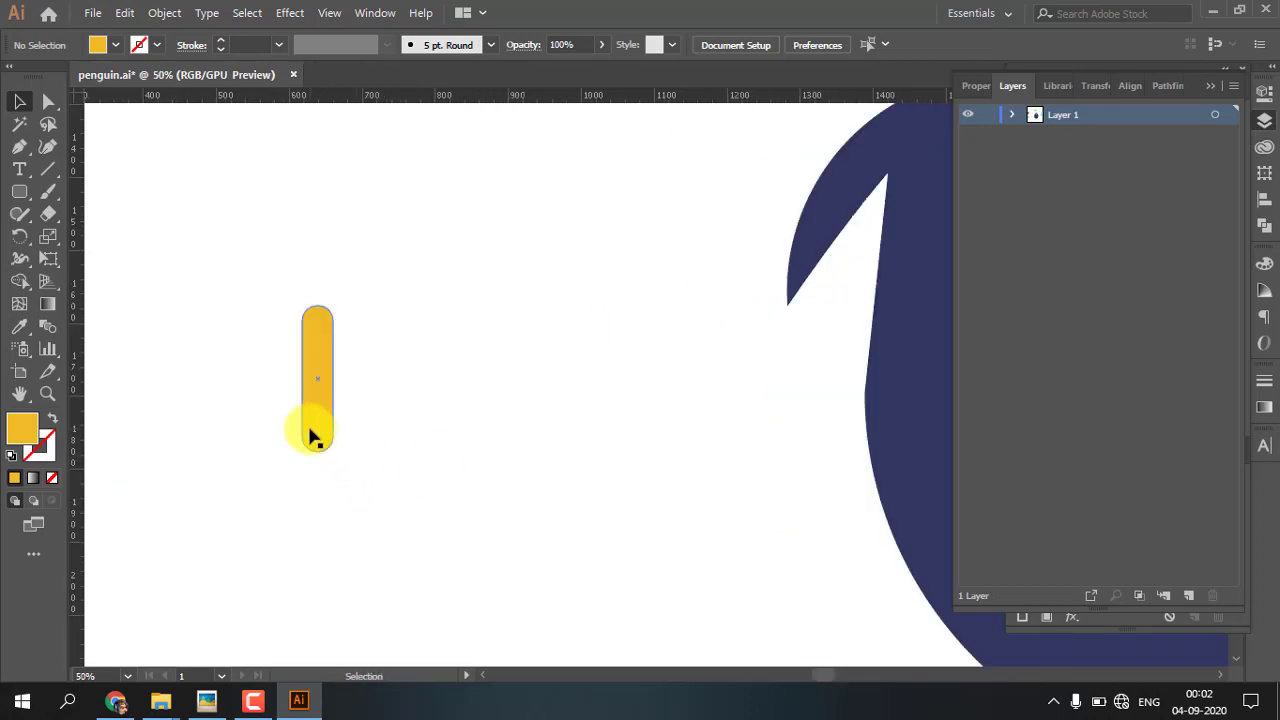
{"action": "key", "text": "a"}
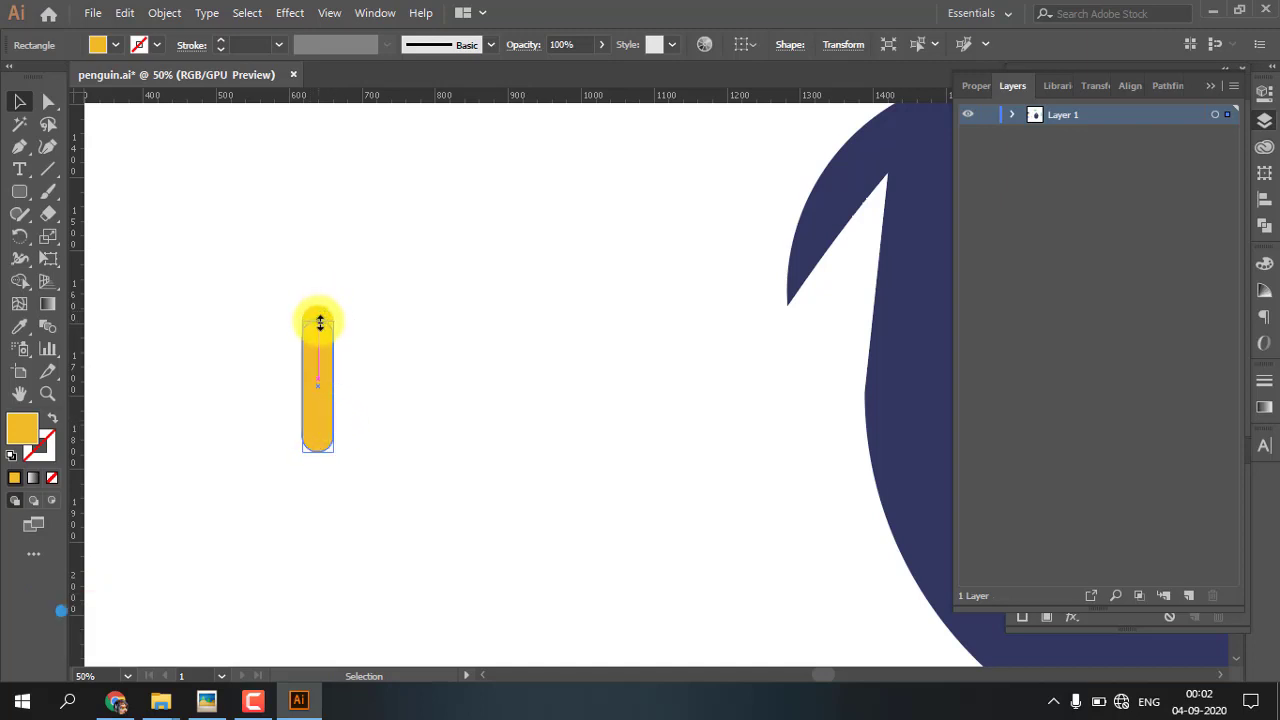
{"action": "left_click", "coordinate": [49, 106]}
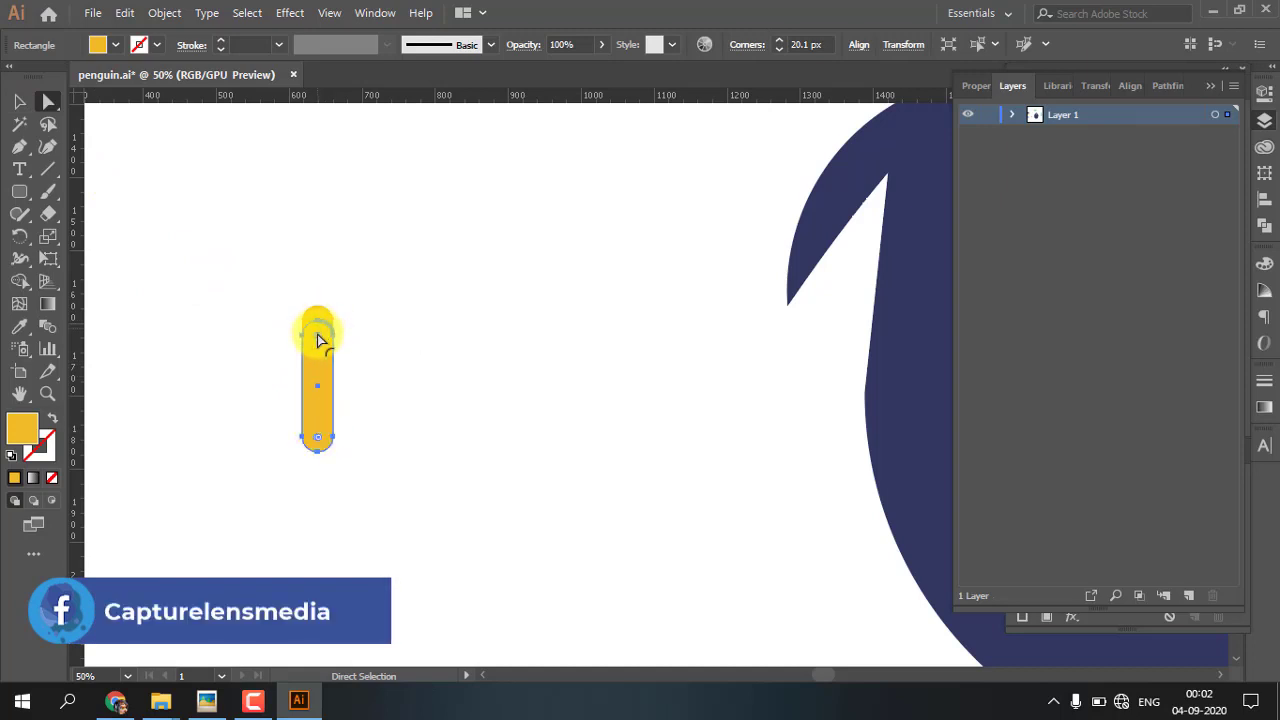
{"action": "left_click_drag", "start_coordinate": [317, 338], "coordinate": [317, 359]}
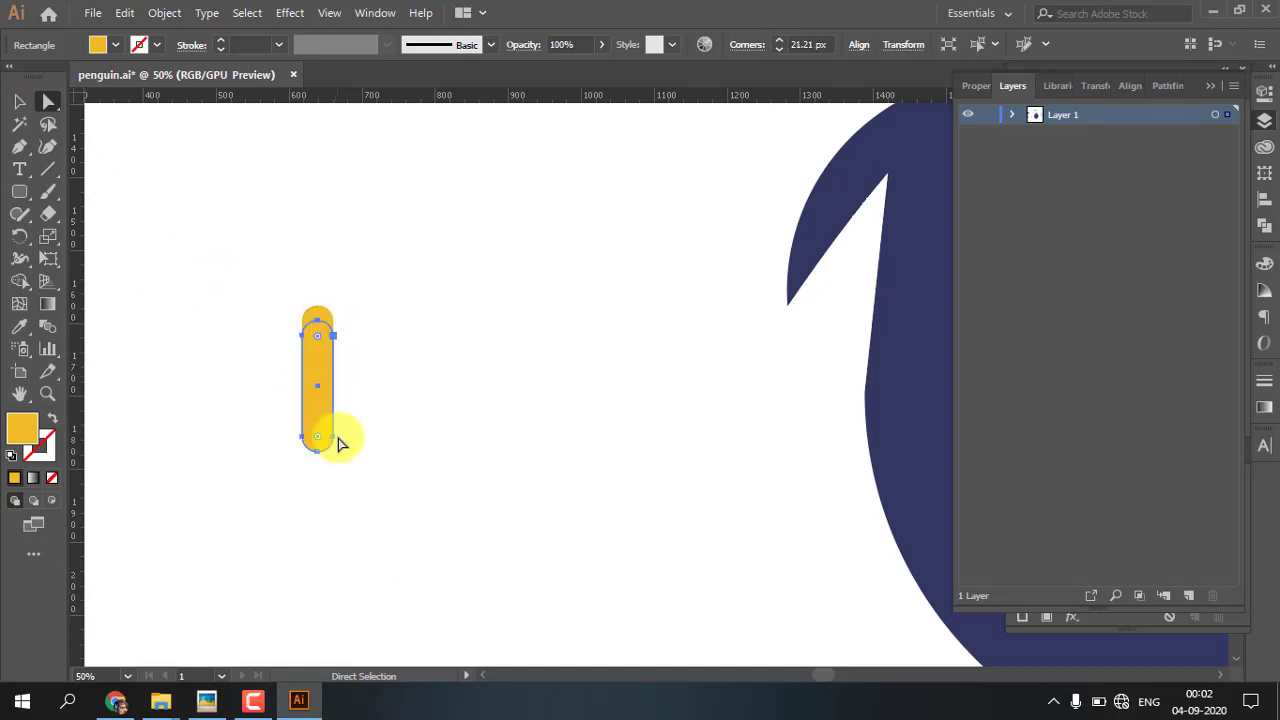
Rotate the shorter yellow bar about its lower end so it leans right beside the upright bar
{"action": "key", "text": "v"}
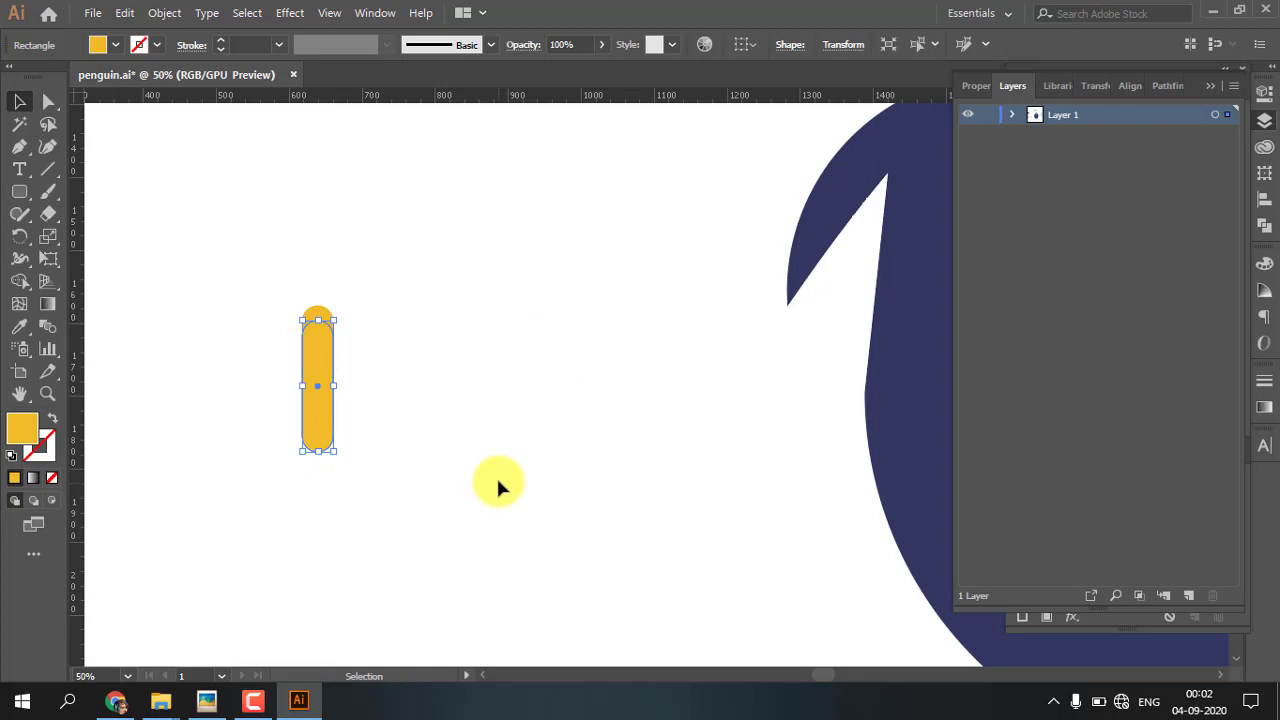
{"action": "key", "text": "r"}
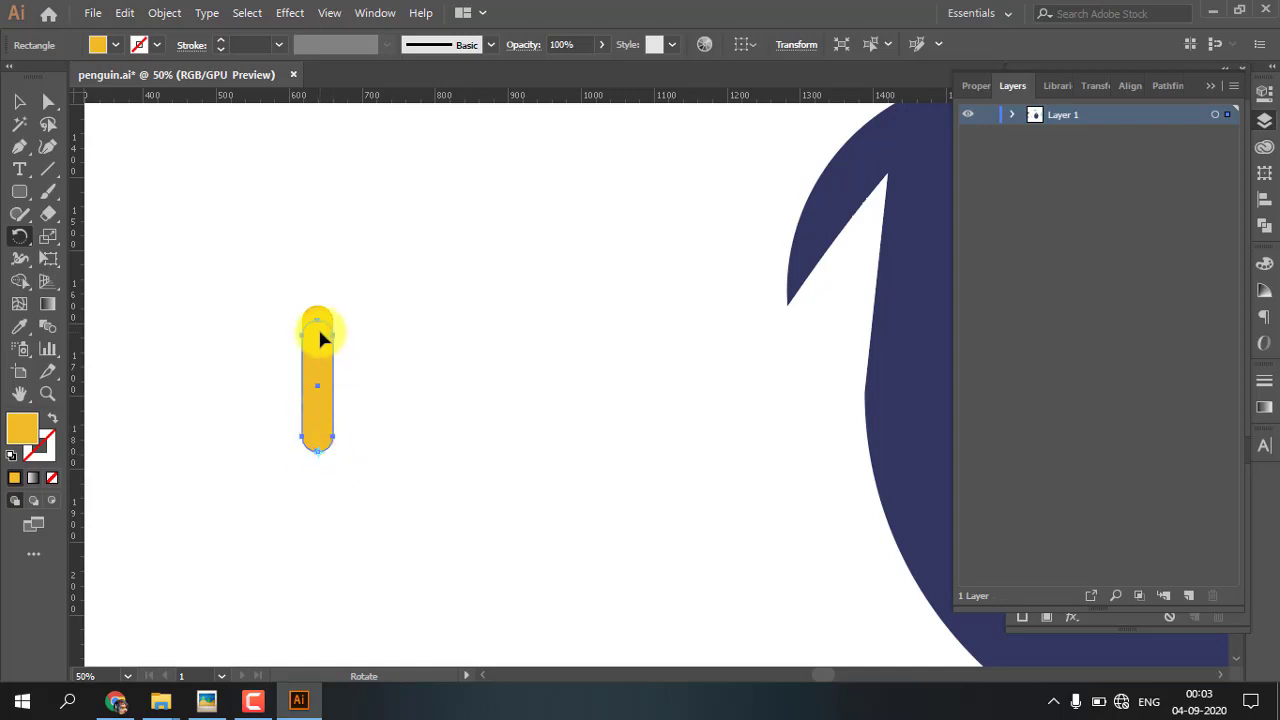
{"action": "left_click_drag", "start_coordinate": [318, 334], "coordinate": [361, 353]}
{"action": "left_click", "coordinate": [19, 101]}
{"action": "left_click", "coordinate": [175, 250]}
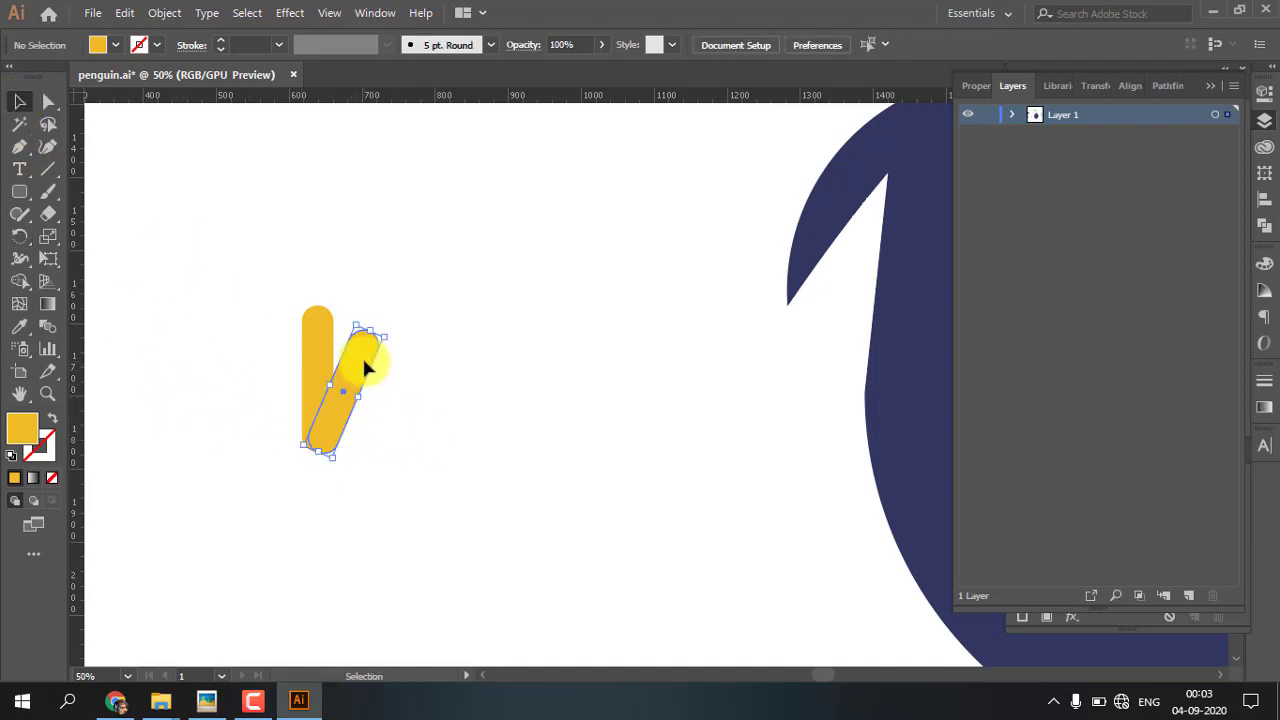
Create a mirrored copy of the tilted yellow bar by reflecting it across the vertical axis
{"action": "left_click", "coordinate": [364, 368]}
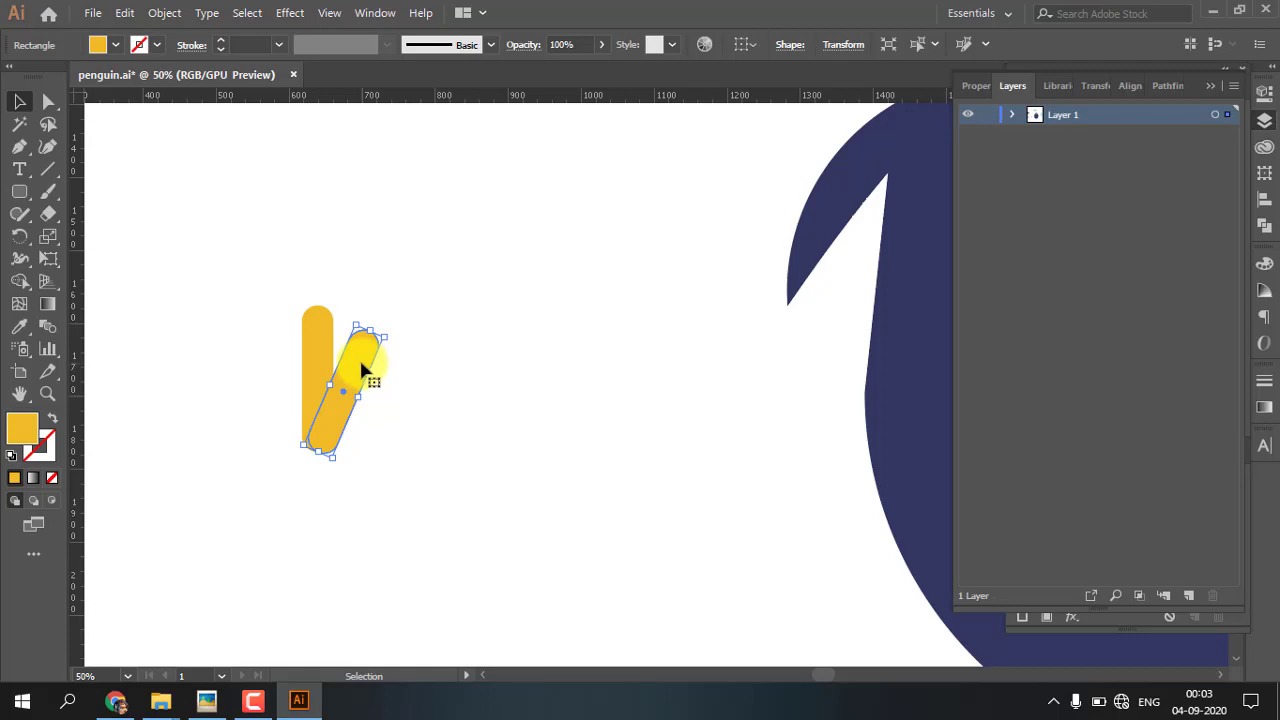
{"action": "right_click", "coordinate": [362, 370]}
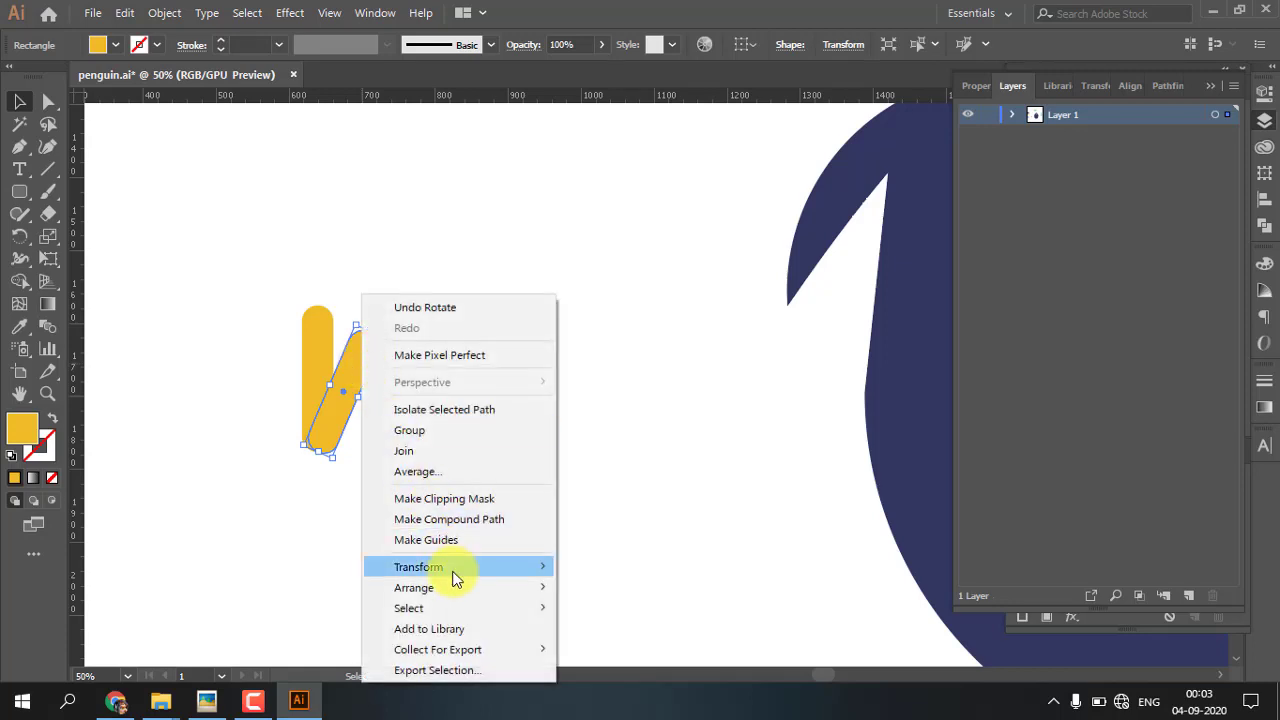
{"action": "mouse_move", "coordinate": [457, 567]}
{"action": "left_click", "coordinate": [650, 470]}
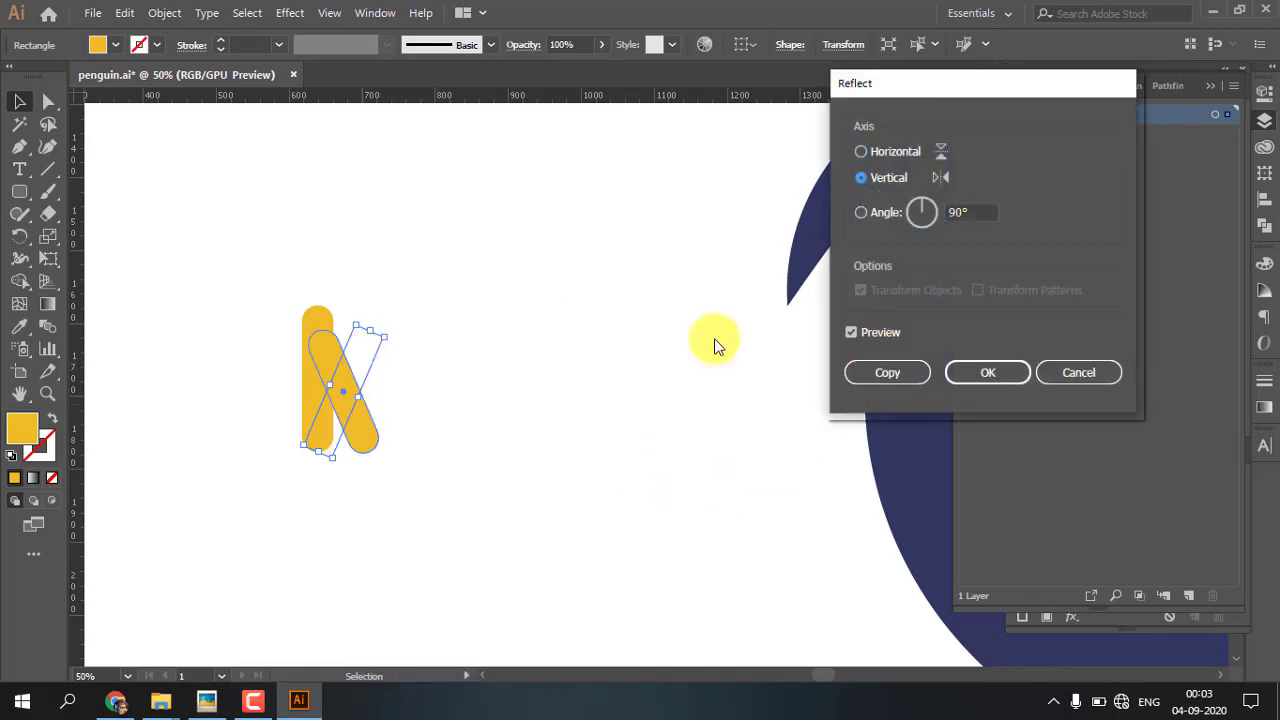
{"action": "left_click", "coordinate": [898, 372]}
Move the mirrored bar to the left side of the upright bar so the three toes fan out from the base
{"action": "left_click_drag", "start_coordinate": [342, 362], "coordinate": [303, 363]}
{"action": "left_click", "coordinate": [433, 392]}
{"action": "left_click", "coordinate": [306, 428]}
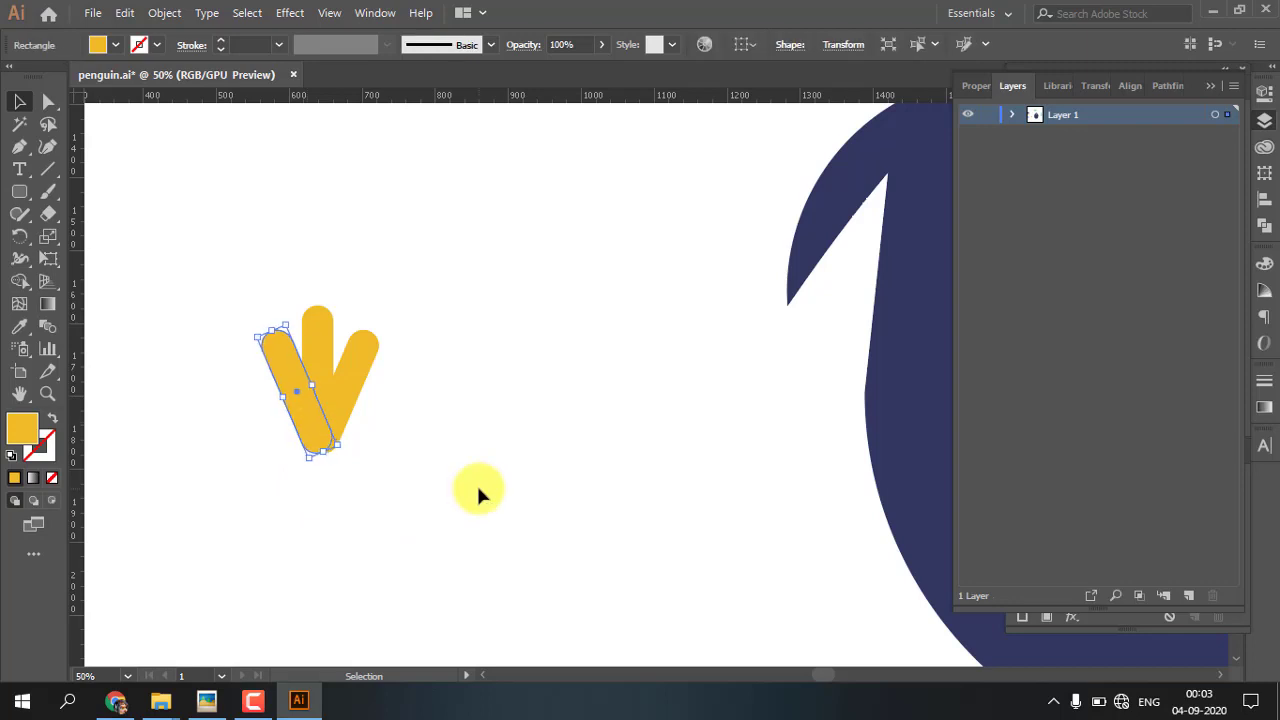
{"action": "key", "text": "Left"}
{"action": "key", "text": "Left"}
{"action": "key", "text": "Left"}
{"action": "left_click", "coordinate": [477, 489]}
Fine-tune the positions of both tilted toes so their lower ends sit nearly level with each other
{"action": "left_click", "coordinate": [307, 422]}
{"action": "key", "text": "ctrl+plus"}
{"action": "key", "text": "ctrl+plus"}
{"action": "key", "text": "ctrl+plus"}
{"action": "left_click_drag", "start_coordinate": [534, 503], "coordinate": [435, 468]}
{"action": "left_click", "coordinate": [671, 418]}
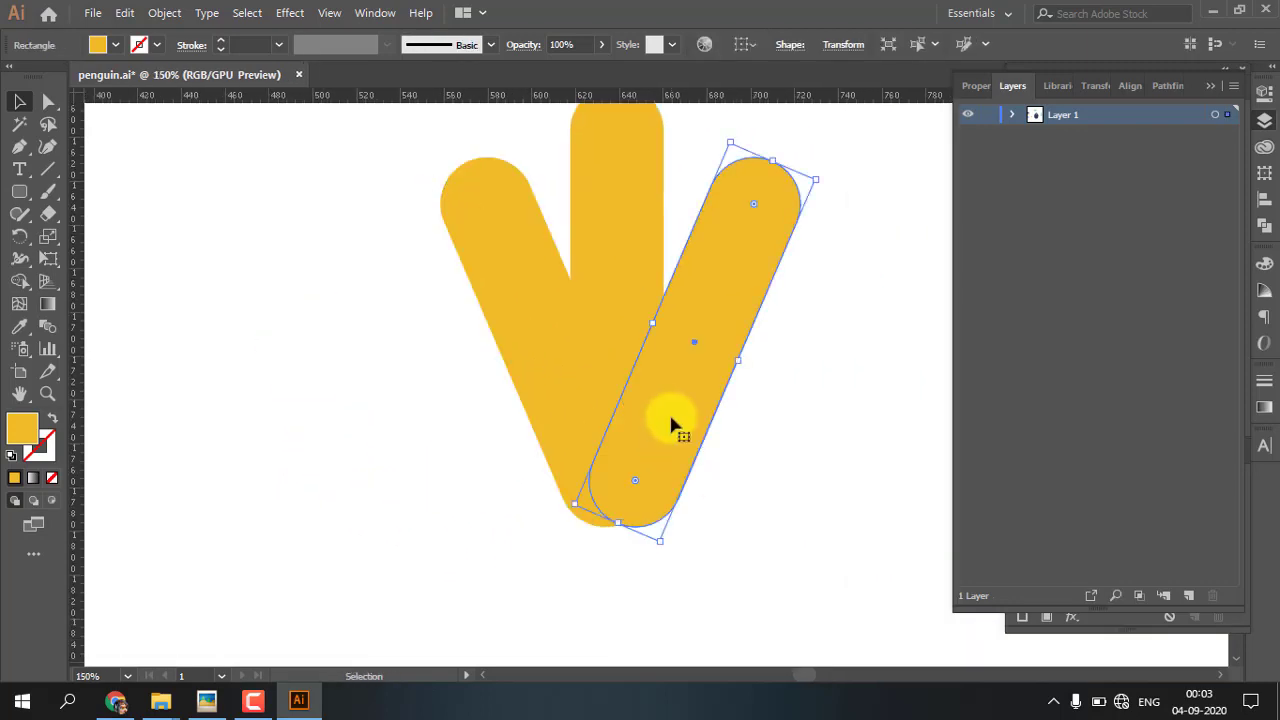
{"action": "left_click", "coordinate": [545, 413]}
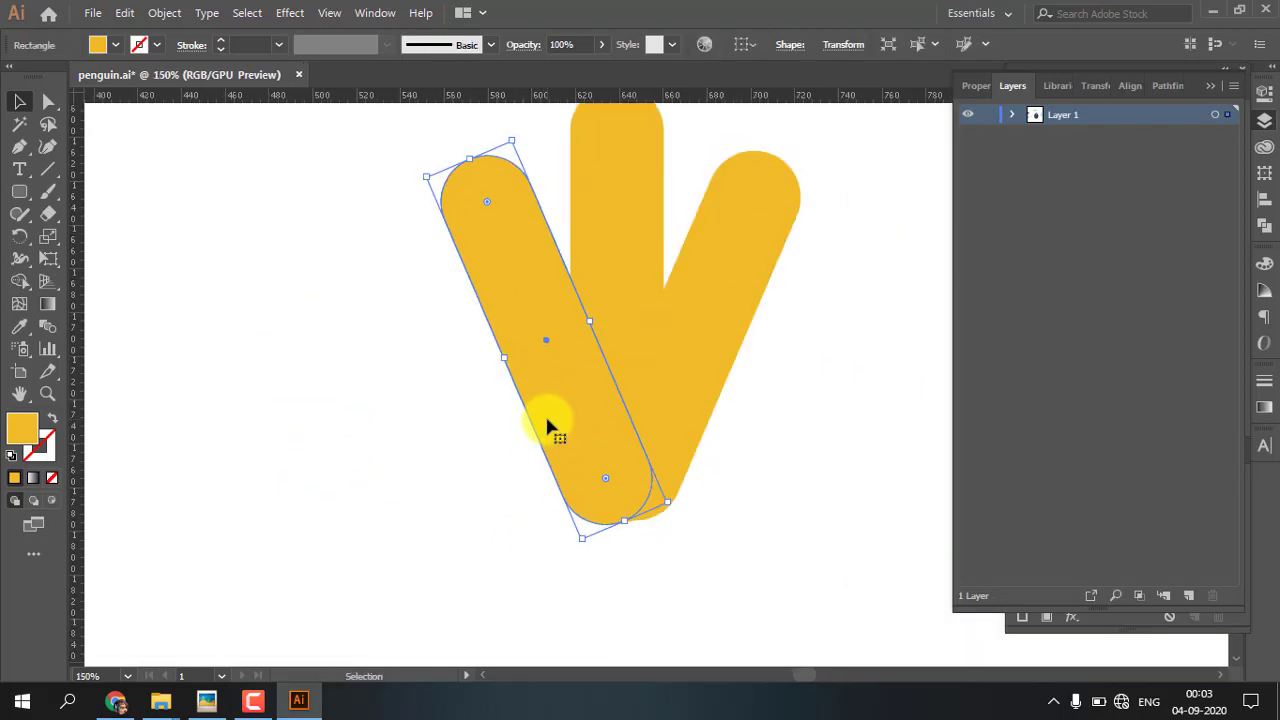
{"action": "left_click", "coordinate": [736, 406]}
{"action": "left_click", "coordinate": [710, 510]}
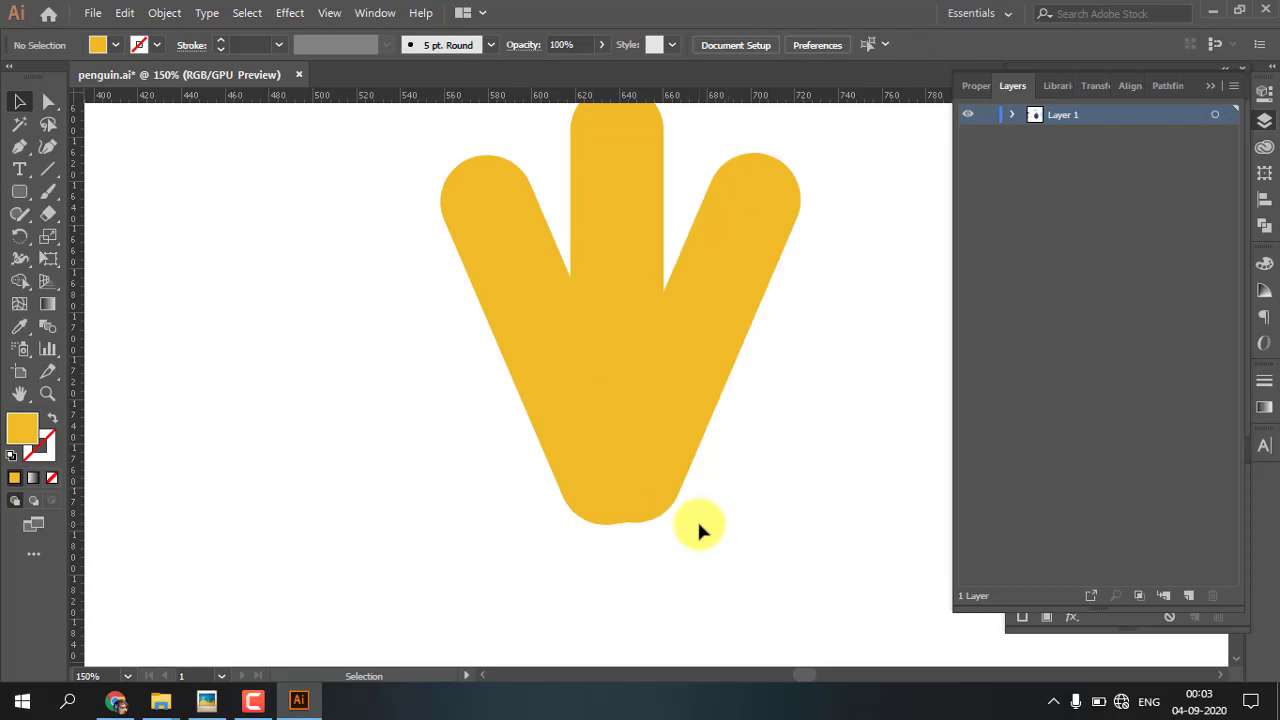
{"action": "key", "text": "ctrl+minus"}
{"action": "key", "text": "ctrl+minus"}
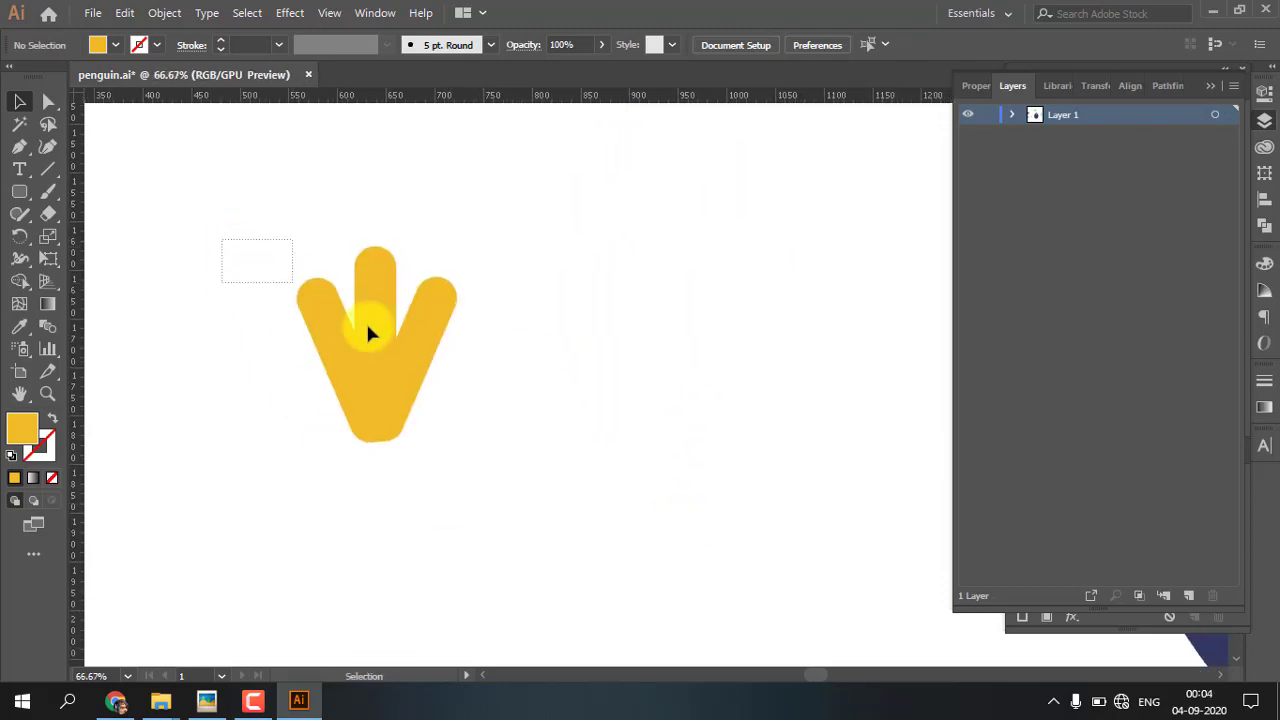
Merge the three overlapping yellow bars into a single foot shape with Shape Builder
{"action": "left_click_drag", "start_coordinate": [537, 500], "coordinate": [537, 500]}
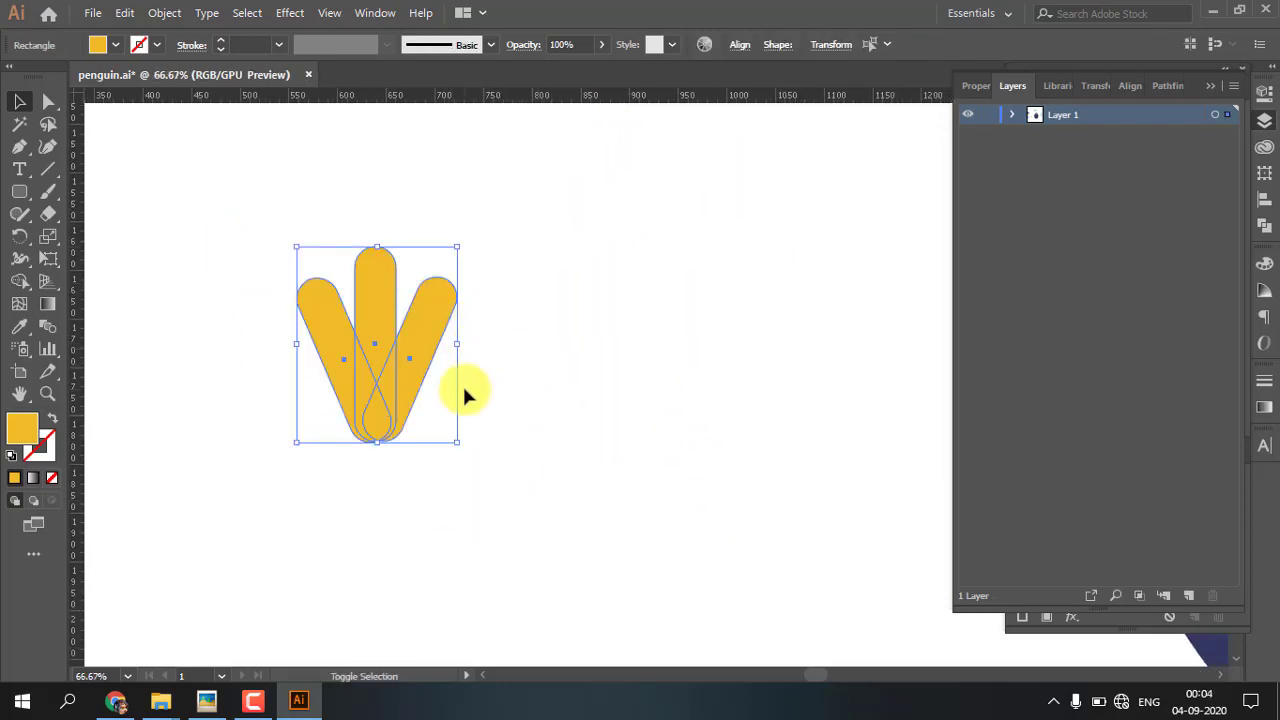
{"action": "key", "text": "shift+m"}
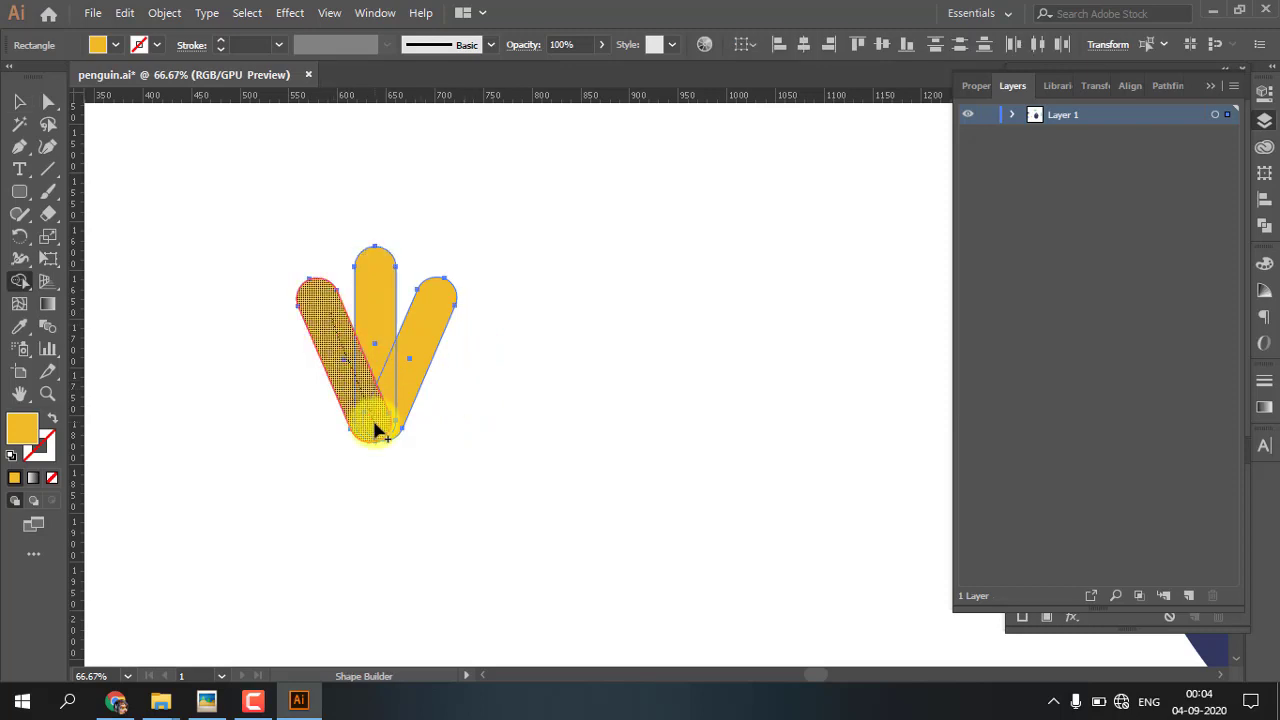
{"action": "mouse_move", "coordinate": [376, 430]}
{"action": "left_mouse_down"}
{"action": "mouse_move", "coordinate": [384, 320]}
{"action": "mouse_move", "coordinate": [420, 323]}
{"action": "mouse_move", "coordinate": [351, 343]}
{"action": "mouse_move", "coordinate": [489, 379]}
{"action": "left_mouse_up"}
{"action": "key", "text": "v"}
{"action": "left_click", "coordinate": [305, 348]}
Place the foot on the body's lower left edge and put a level copy of it on the lower right edge
{"action": "key", "text": "ctrl+minus"}
{"action": "key", "text": "ctrl+minus"}
{"action": "key", "text": "space"}
{"action": "left_click_drag", "start_coordinate": [537, 430], "coordinate": [572, 508]}
{"action": "key", "text": "ctrl+minus"}
{"action": "key", "text": "ctrl+minus"}
{"action": "key", "text": "ctrl+shift+a"}
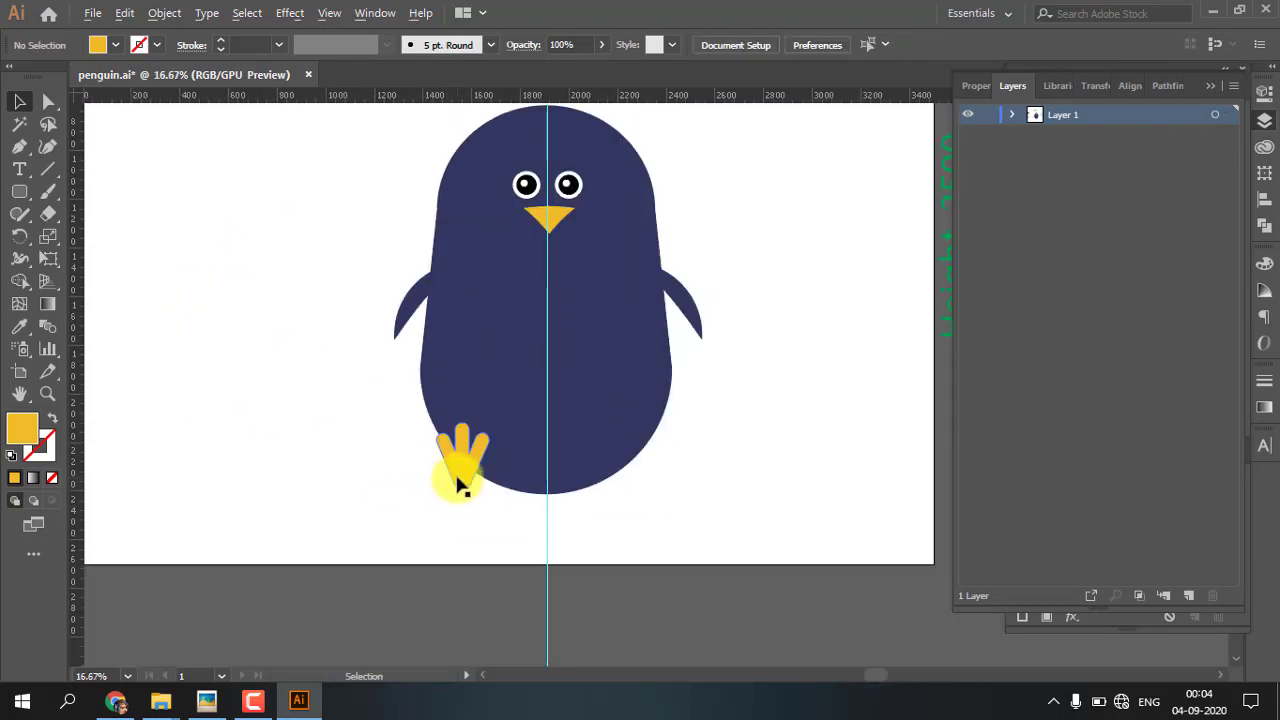
{"action": "left_click", "coordinate": [460, 484]}
{"action": "left_click_drag", "start_coordinate": [460, 484], "coordinate": [618, 487]}
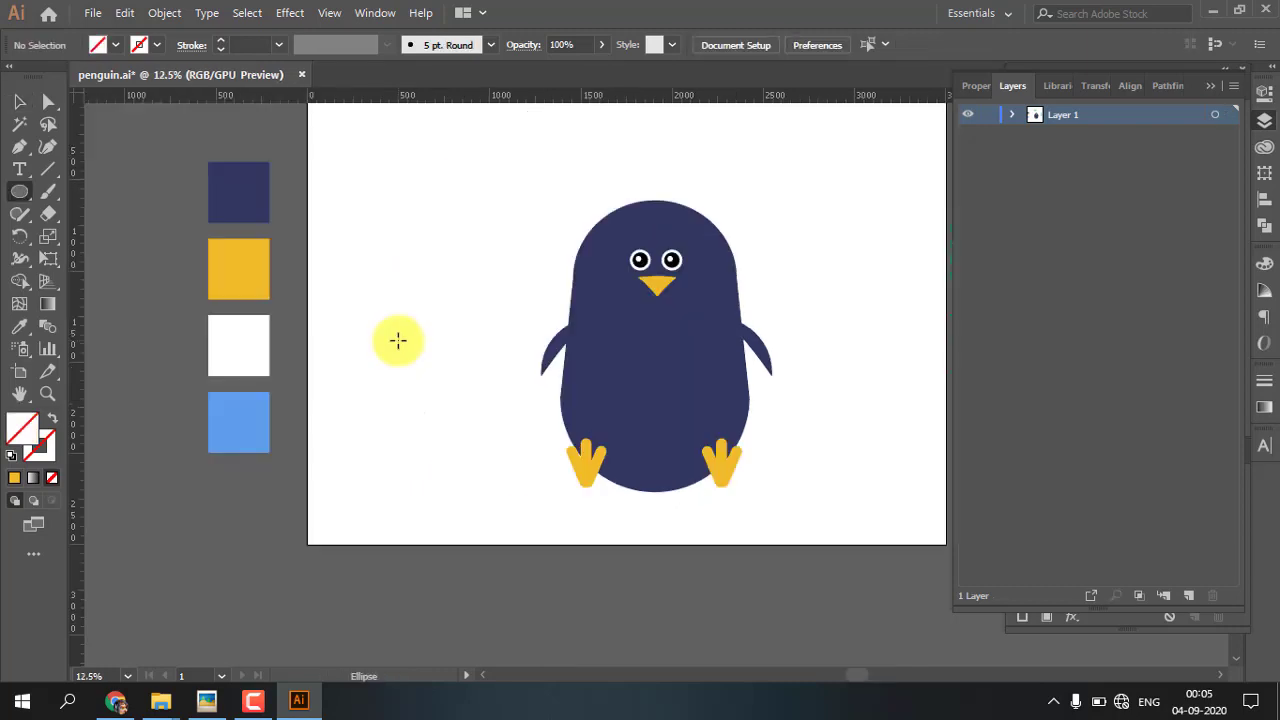
Draw a circle to the left of the penguin and fill it with the white of the palette swatch
{"action": "left_click_drag", "start_coordinate": [398, 340], "coordinate": [434, 392]}
{"action": "key", "text": "i"}
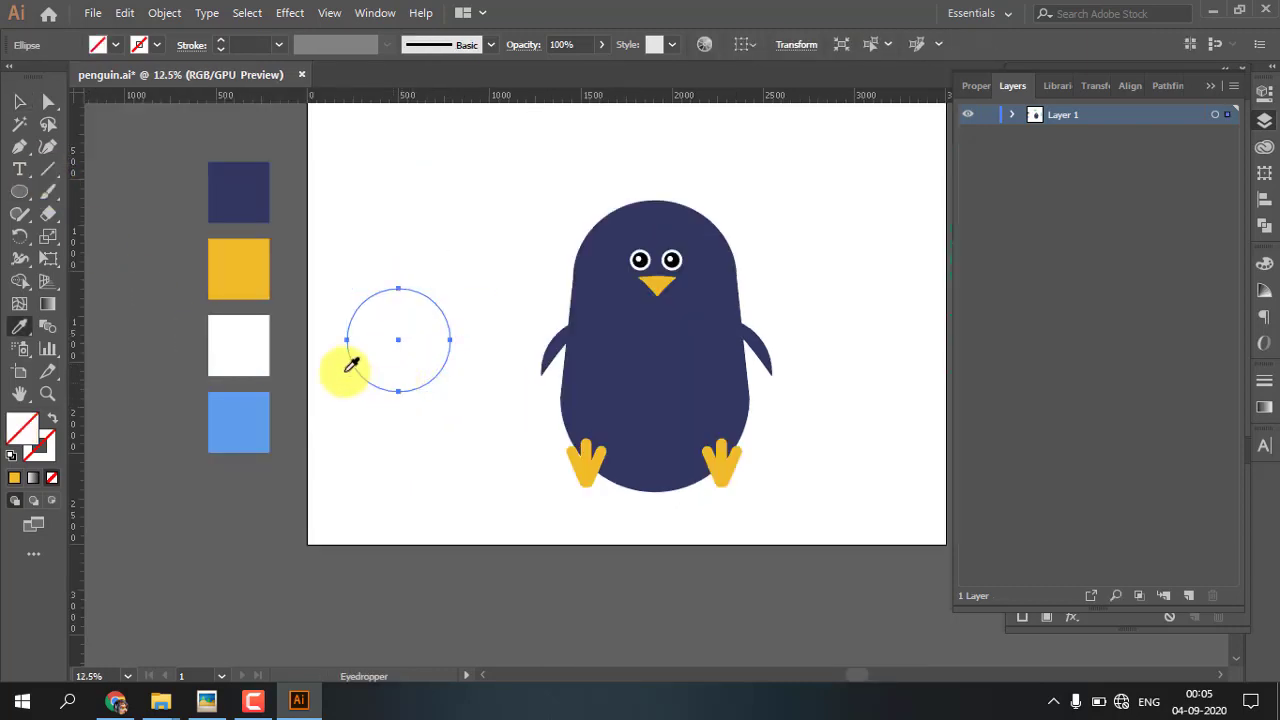
{"action": "left_click", "coordinate": [256, 330]}
Center the white circle on the penguin's lower body and stretch it downward into an oval belly
{"action": "left_click", "coordinate": [19, 101]}
{"action": "left_click_drag", "start_coordinate": [406, 349], "coordinate": [663, 409]}
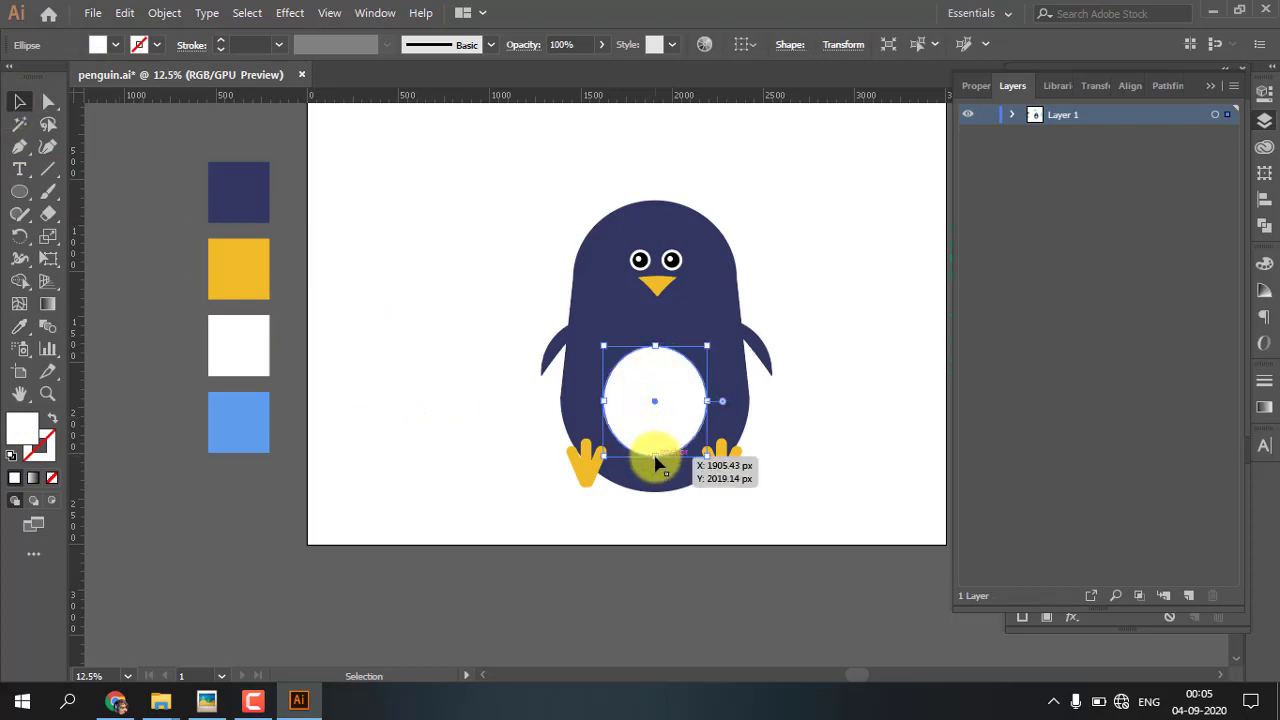
{"action": "left_click_drag", "start_coordinate": [657, 459], "coordinate": [655, 464]}
{"action": "left_click", "coordinate": [406, 489]}
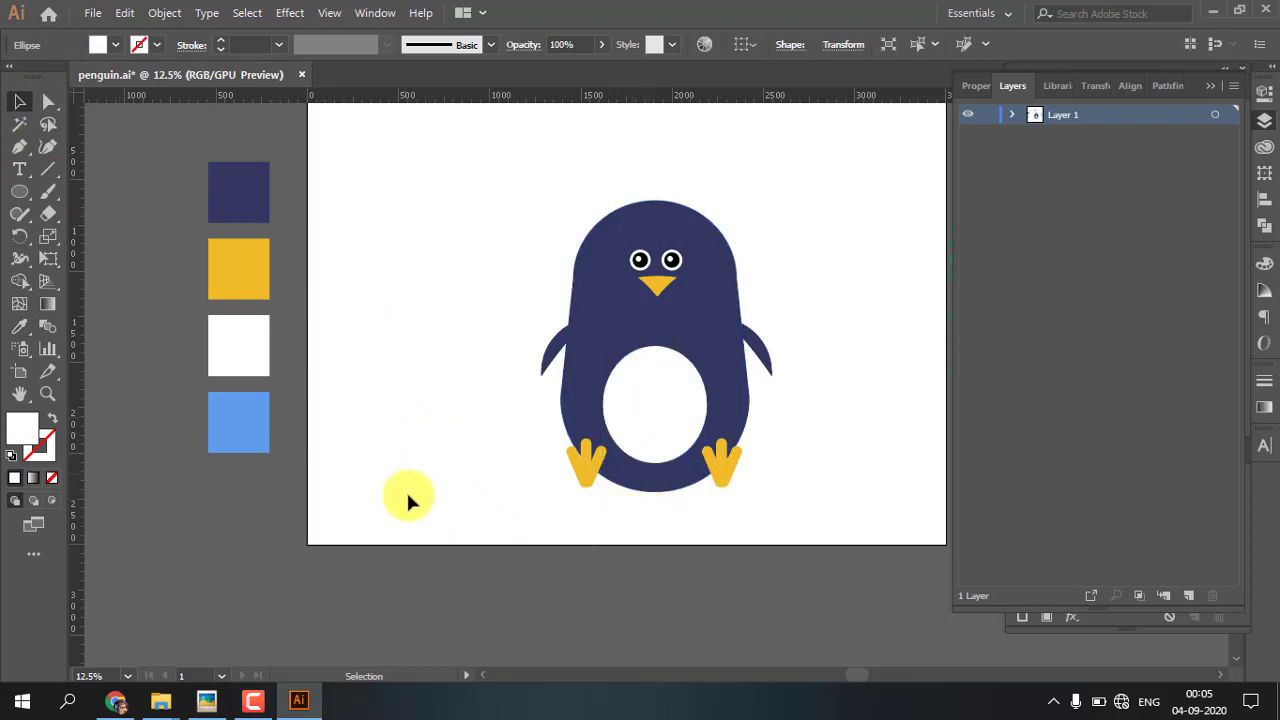
Duplicate the navy body in place and bring the copy to the front of all artwork
{"action": "left_click", "coordinate": [632, 425]}
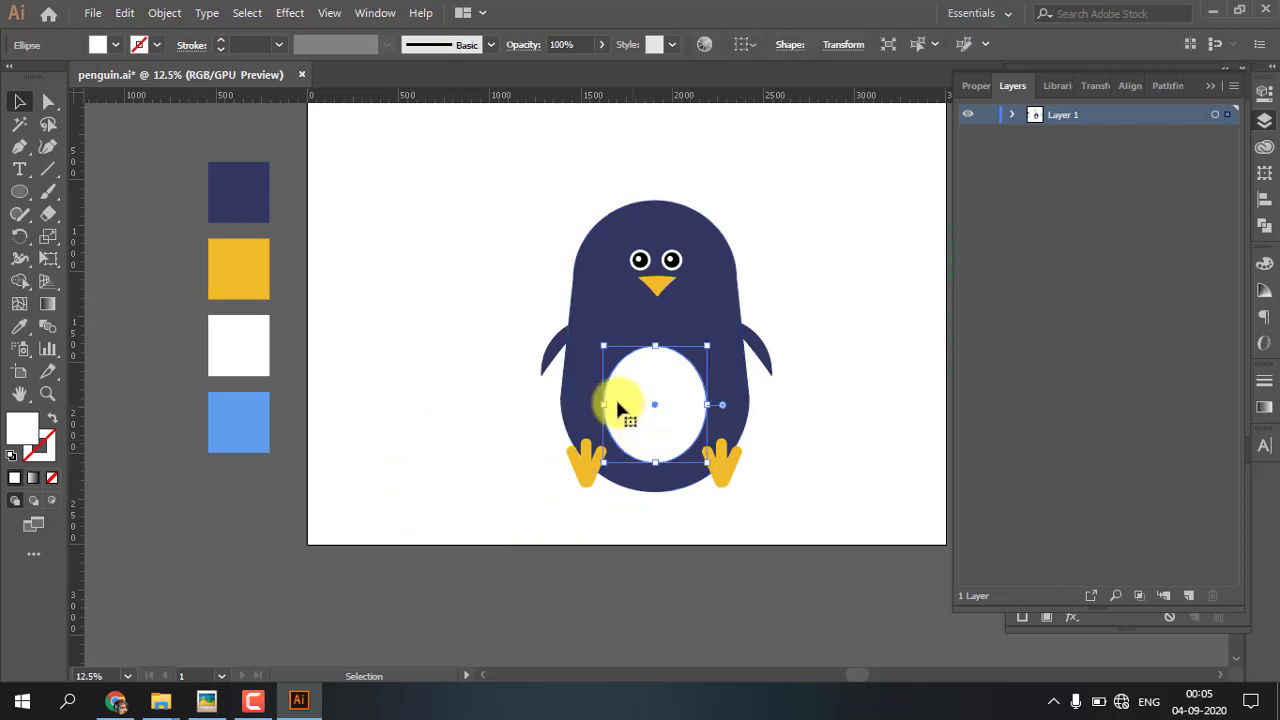
{"action": "left_click", "coordinate": [688, 338]}
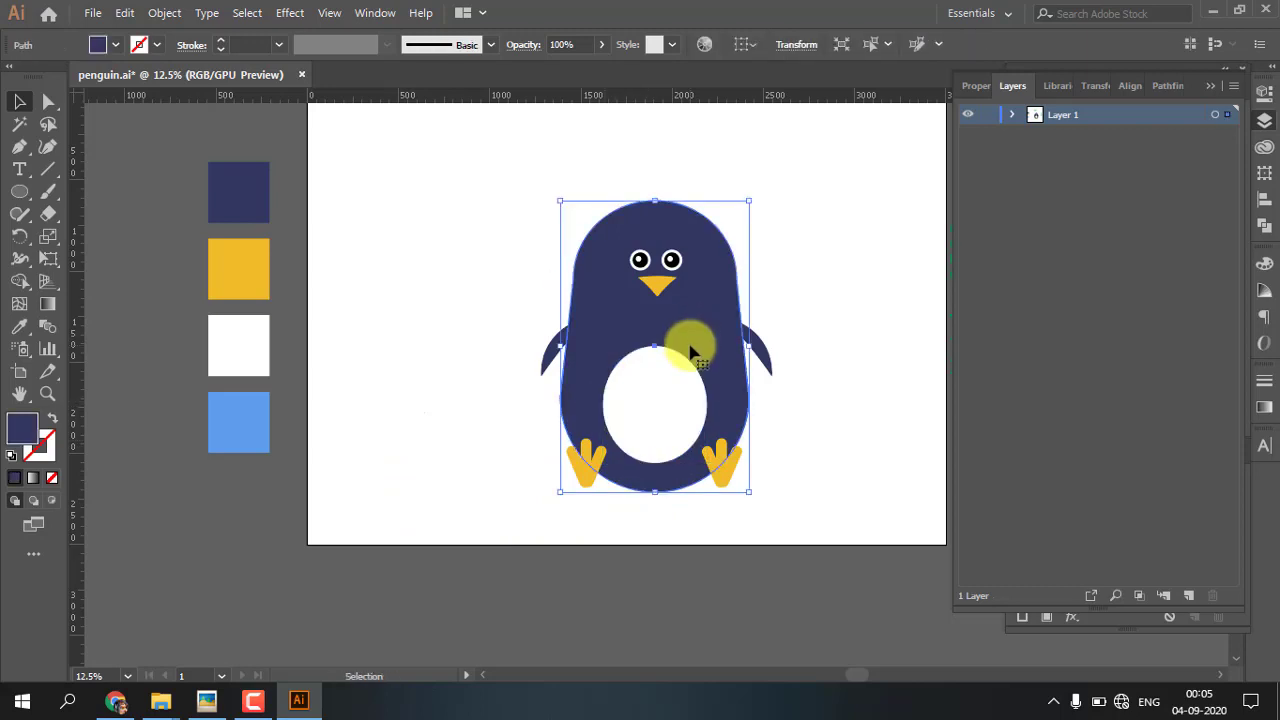
{"action": "key", "text": "a"}
{"action": "key", "text": "ctrl+shift+bracketright"}
Draw a vertical line through the body's center, extending past both ends, with a 0.5 pt stroke
{"action": "left_click", "coordinate": [48, 170]}
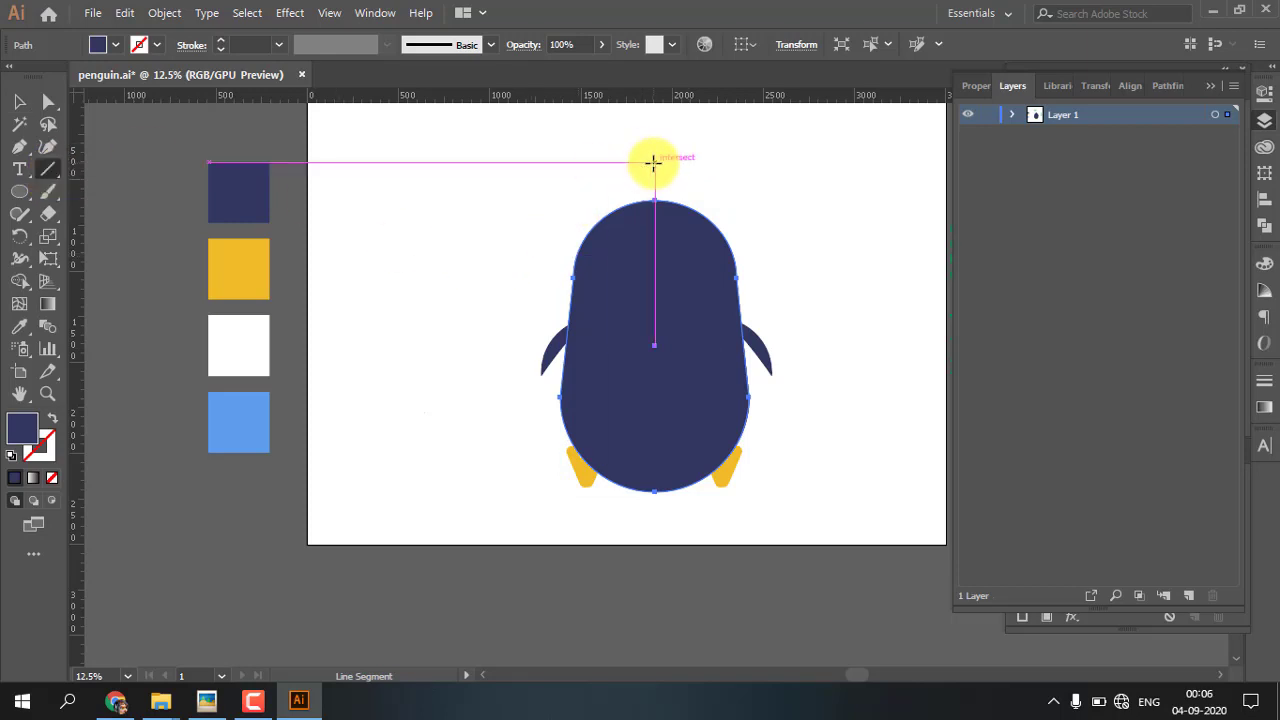
{"action": "left_click_drag", "start_coordinate": [652, 162], "coordinate": [648, 536]}
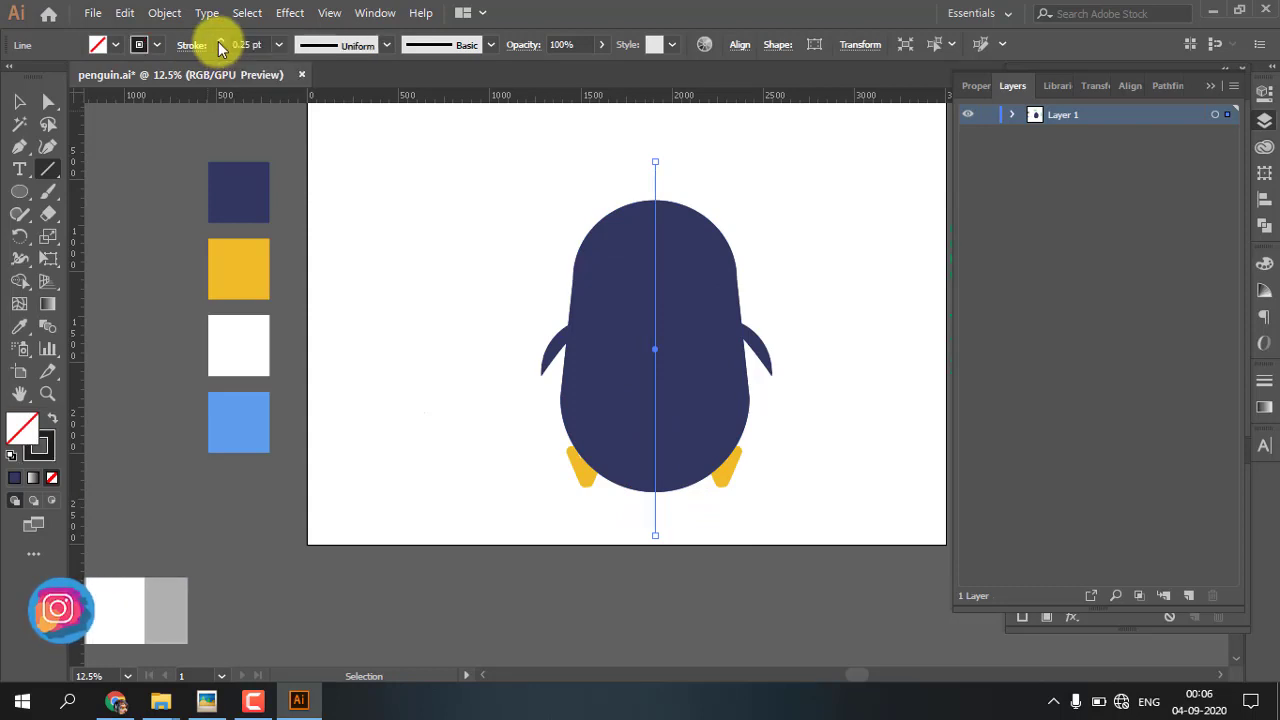
{"action": "left_click", "coordinate": [220, 40]}
{"action": "left_click", "coordinate": [19, 101]}
{"action": "left_click", "coordinate": [414, 280]}
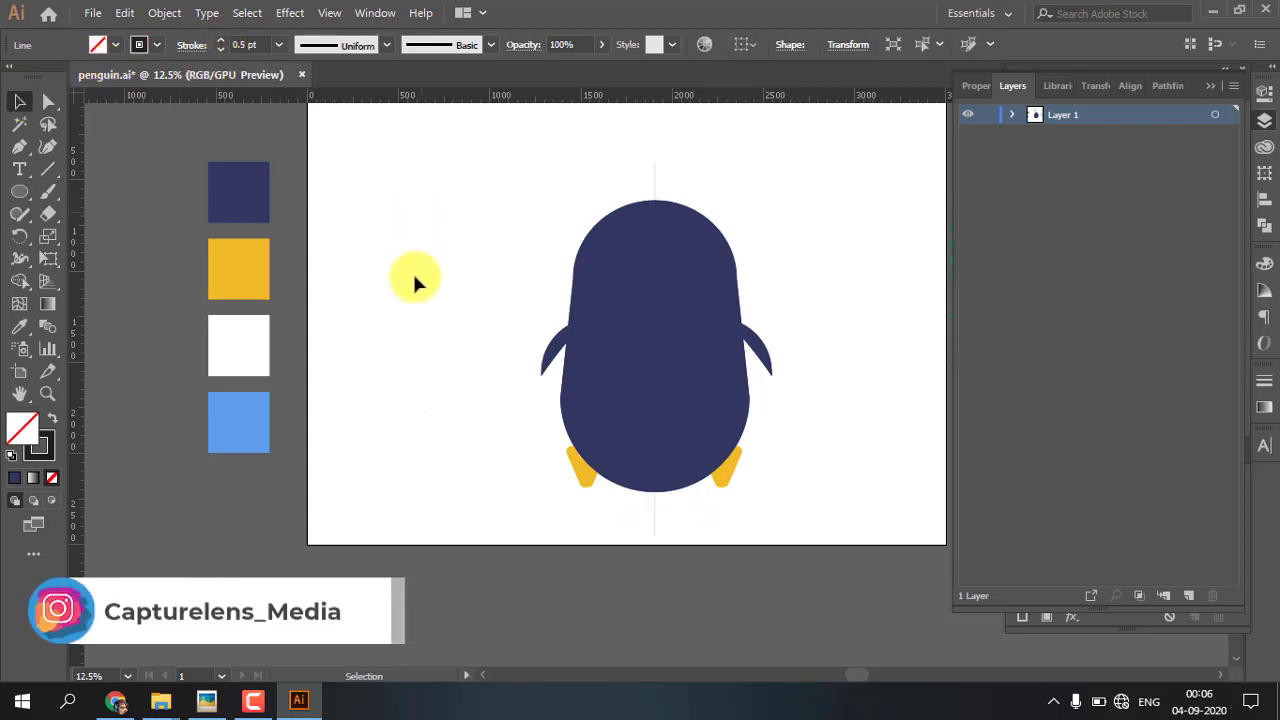
Remove the left half of the front body copy along the center line with Shape Builder
{"action": "left_click", "coordinate": [656, 180]}
{"action": "left_click", "coordinate": [683, 256], "text": "shift"}
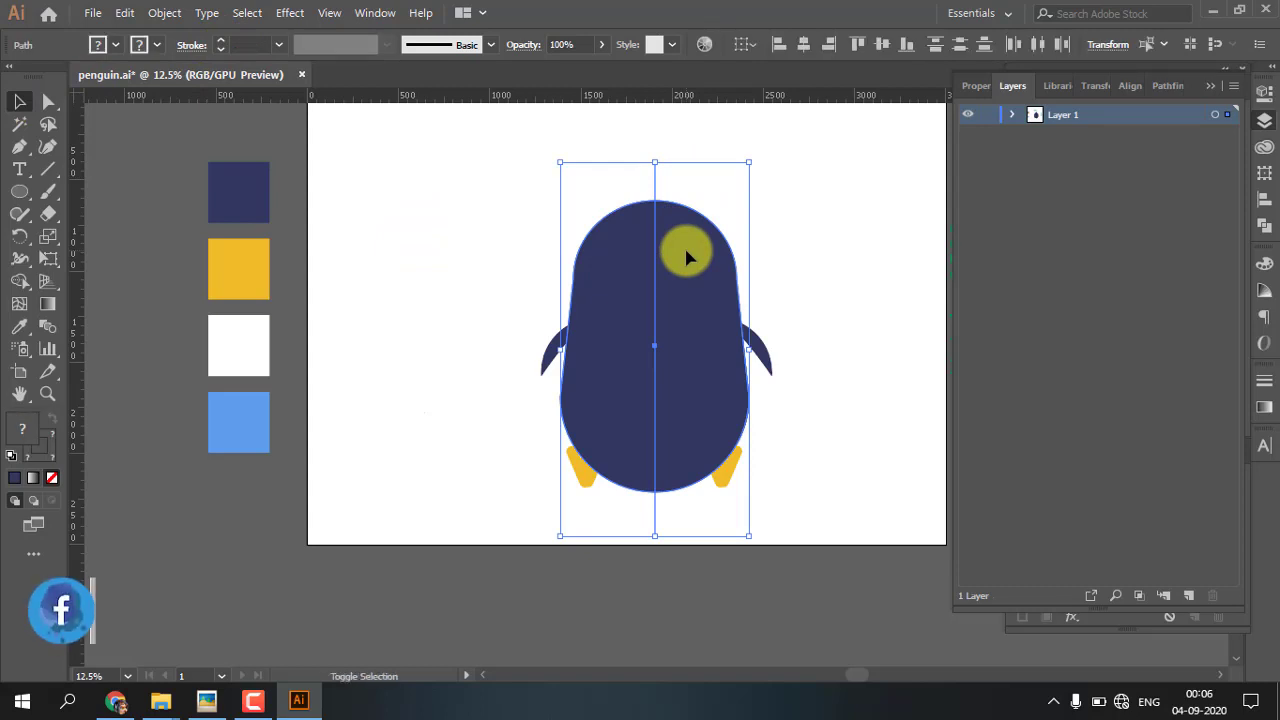
{"action": "key", "text": "shift+m"}
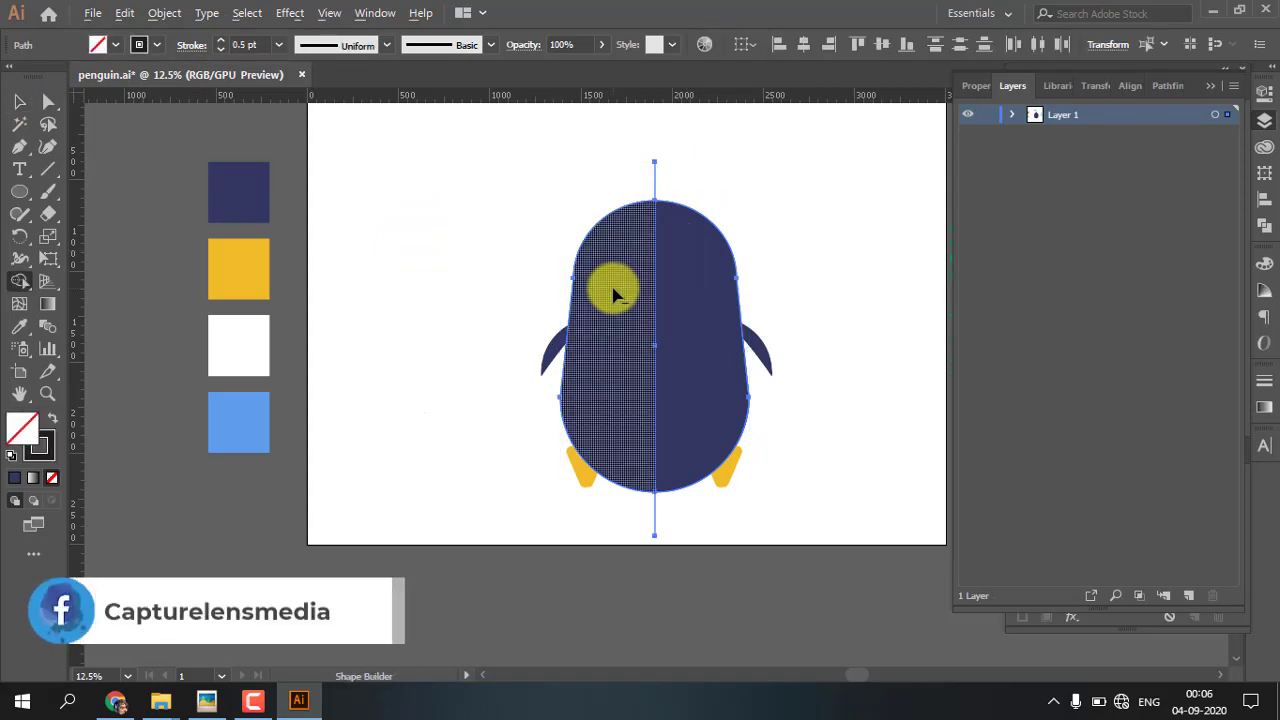
{"action": "left_click", "coordinate": [614, 294]}
{"action": "key", "text": "v"}
Fill the right half-body shape with black and lower its opacity to 24% as a shadow
{"action": "left_click", "coordinate": [20, 432]}
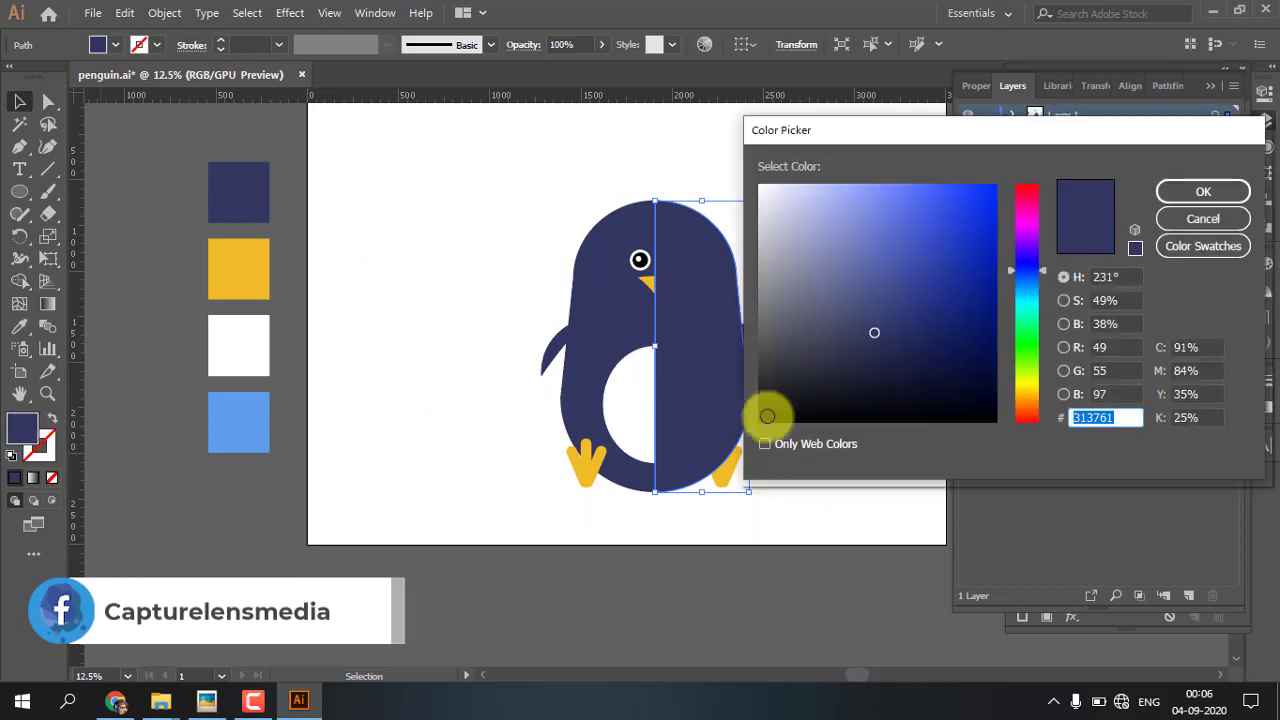
{"action": "left_click_drag", "start_coordinate": [766, 414], "coordinate": [751, 423]}
{"action": "left_click", "coordinate": [1200, 192]}
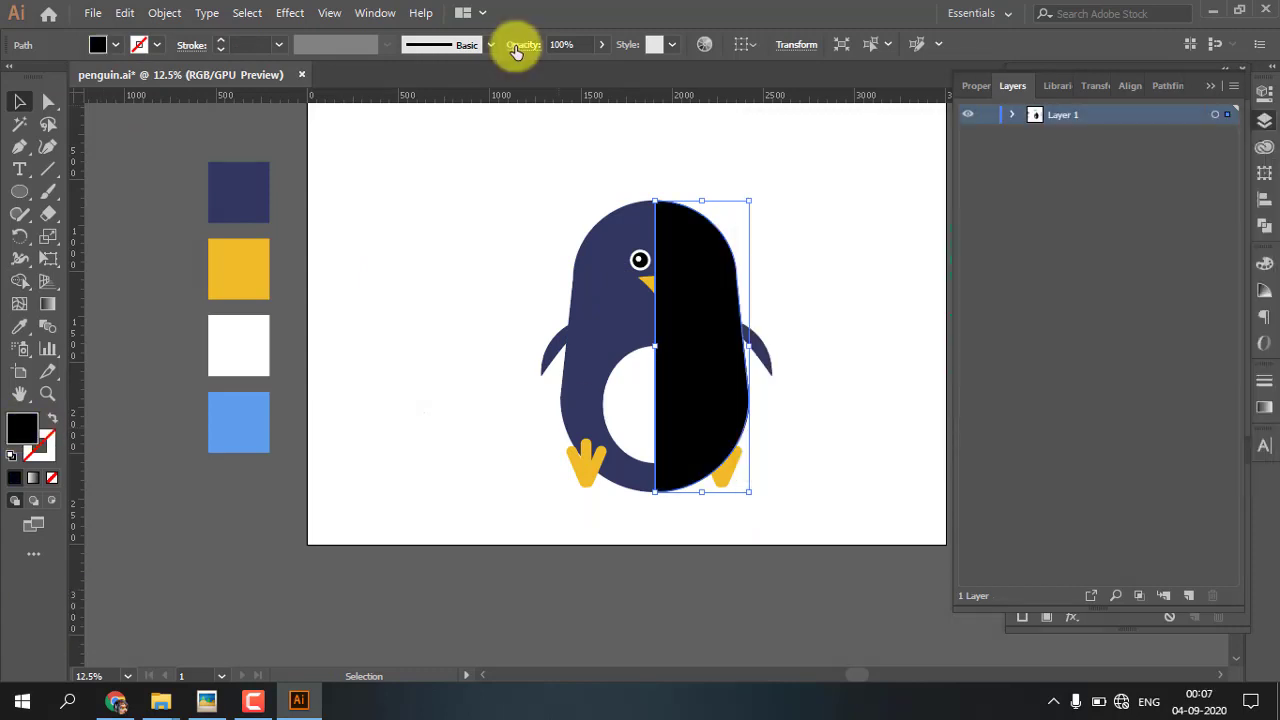
{"action": "left_click_drag", "start_coordinate": [598, 67], "coordinate": [544, 68]}
{"action": "left_click", "coordinate": [807, 235]}
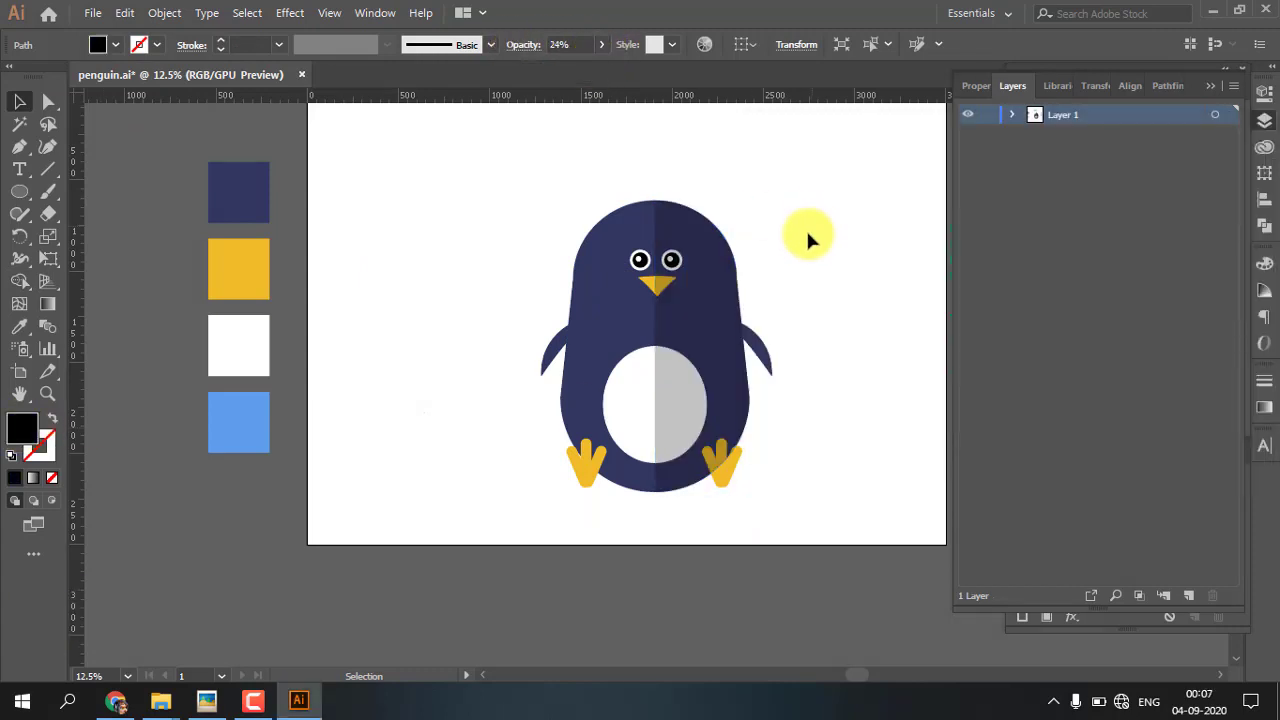
Bring the penguin's right-hand yellow foot to the front, above the shadow
{"action": "left_click", "coordinate": [730, 473]}
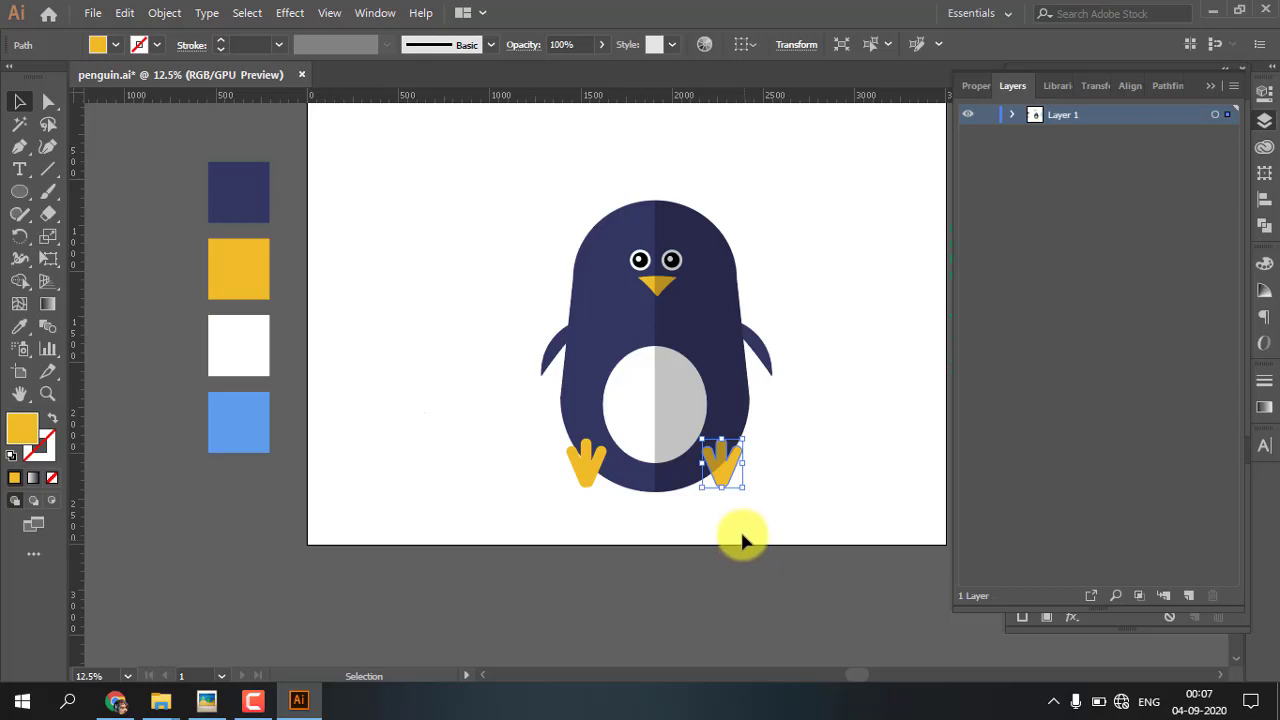
{"action": "right_click", "coordinate": [727, 483]}
{"action": "mouse_move", "coordinate": [786, 380]}
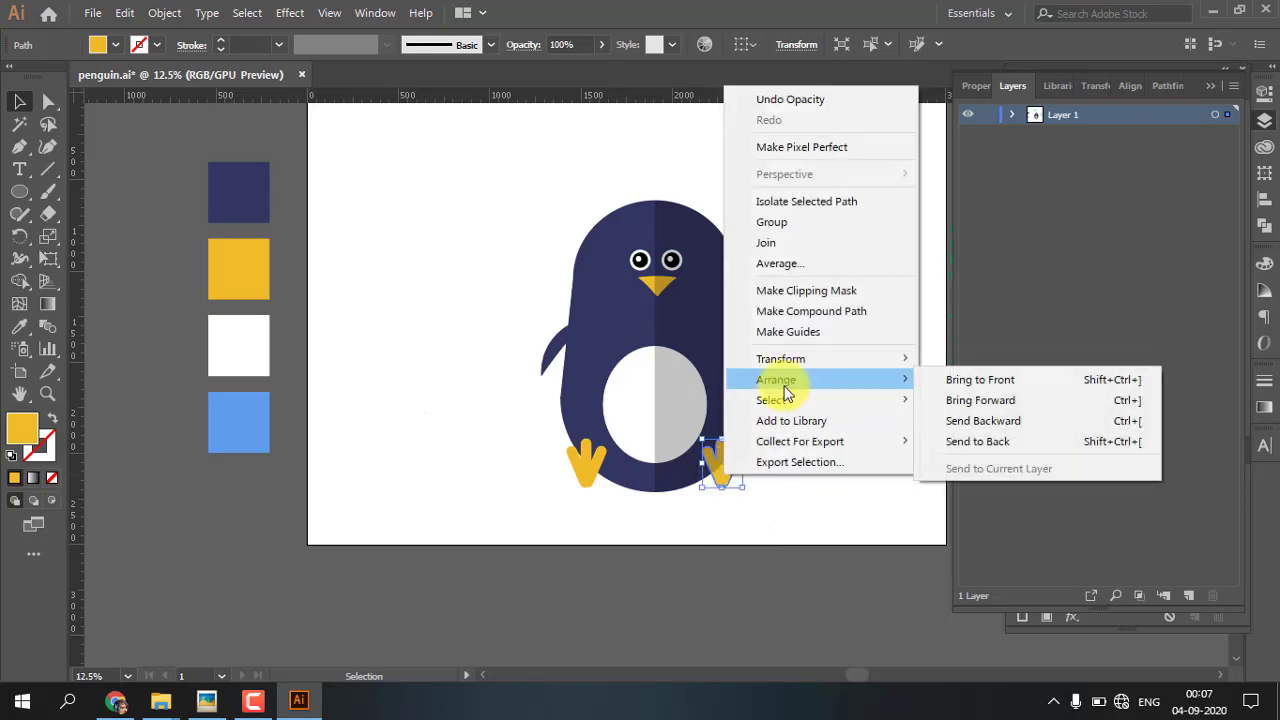
{"action": "left_click", "coordinate": [1057, 376]}
{"action": "left_click", "coordinate": [545, 187]}
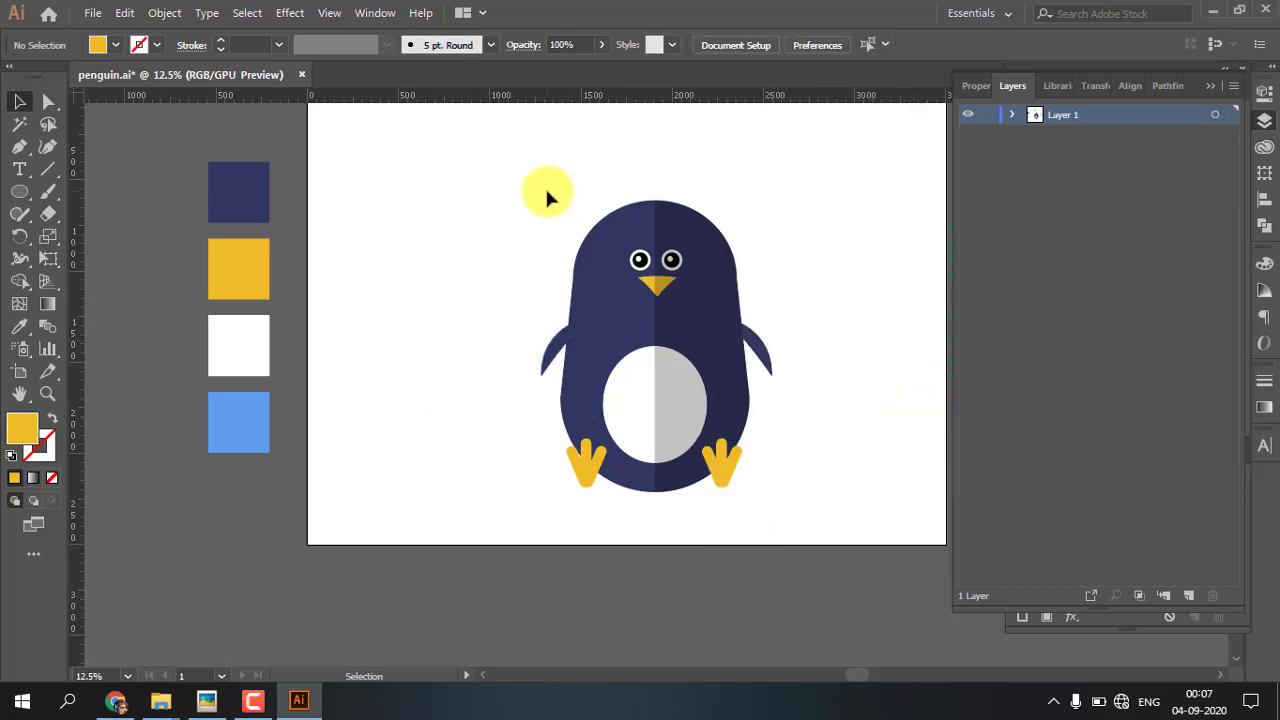
Select the whole penguin and move it slightly up and left on the artboard
{"action": "left_click_drag", "start_coordinate": [505, 160], "coordinate": [837, 537]}
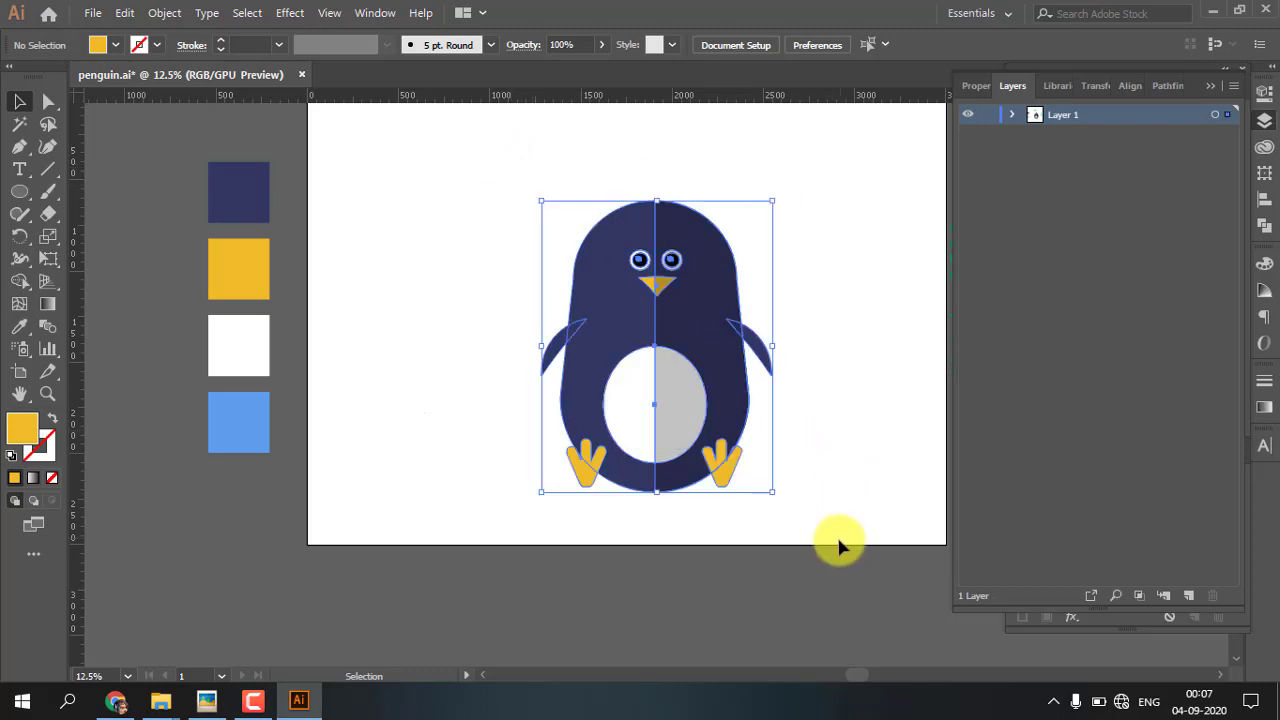
{"action": "key", "text": "a"}
{"action": "key", "text": "v"}
{"action": "left_click_drag", "start_coordinate": [678, 408], "coordinate": [672, 362]}
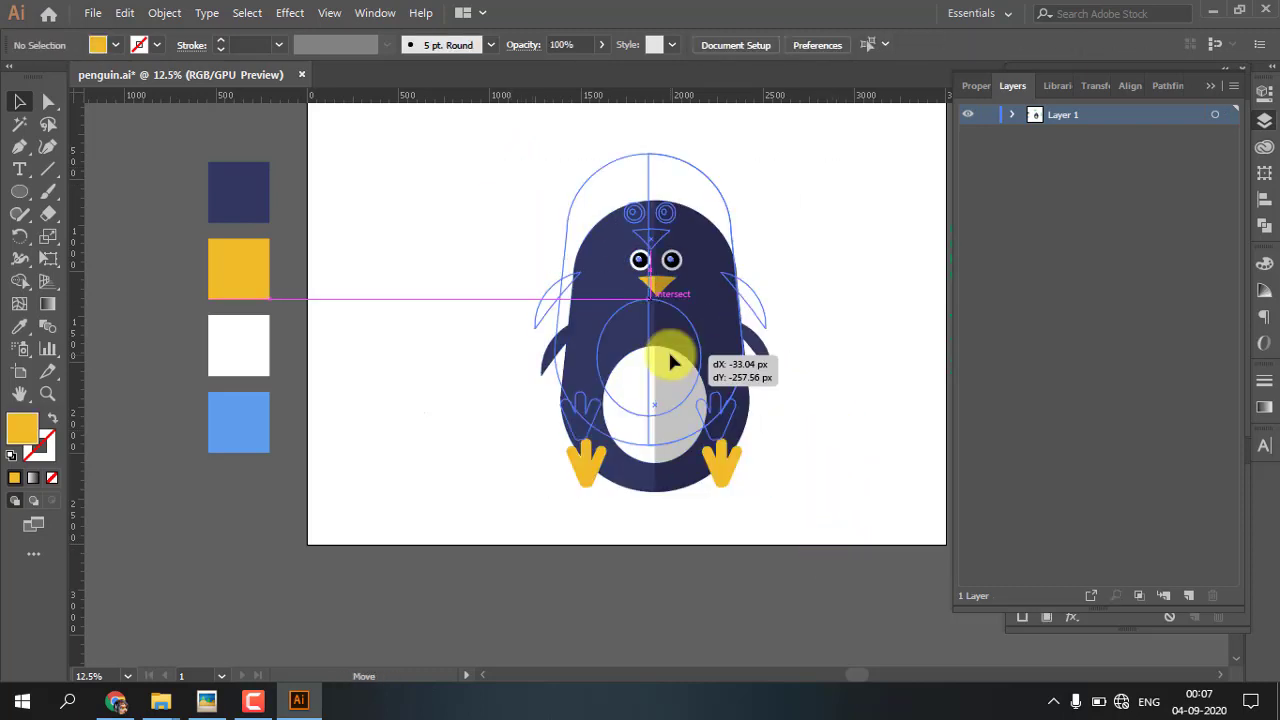
{"action": "left_click_drag", "start_coordinate": [582, 428], "coordinate": [583, 448]}
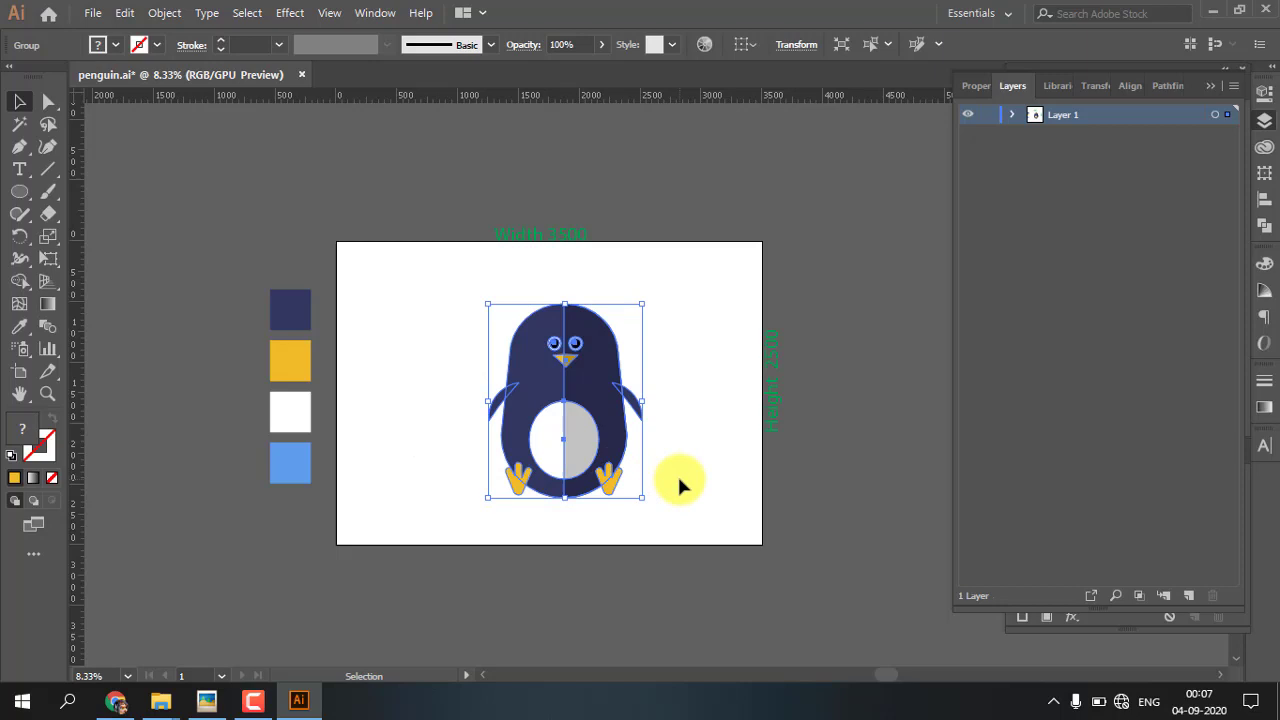
{"action": "left_click", "coordinate": [680, 486]}
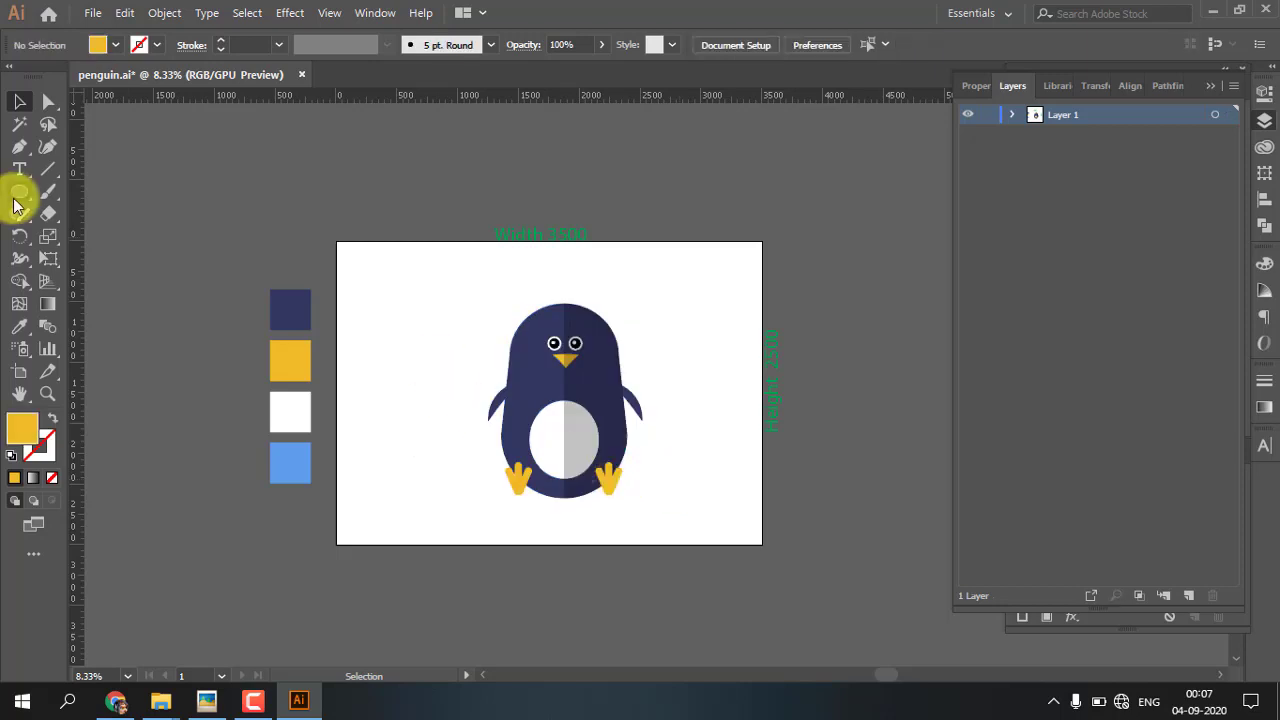
Draw a large circle covering the penguin with the Ellipse tool and fill it with the light blue sampled from the palette swatch
{"action": "left_click", "coordinate": [21, 194]}
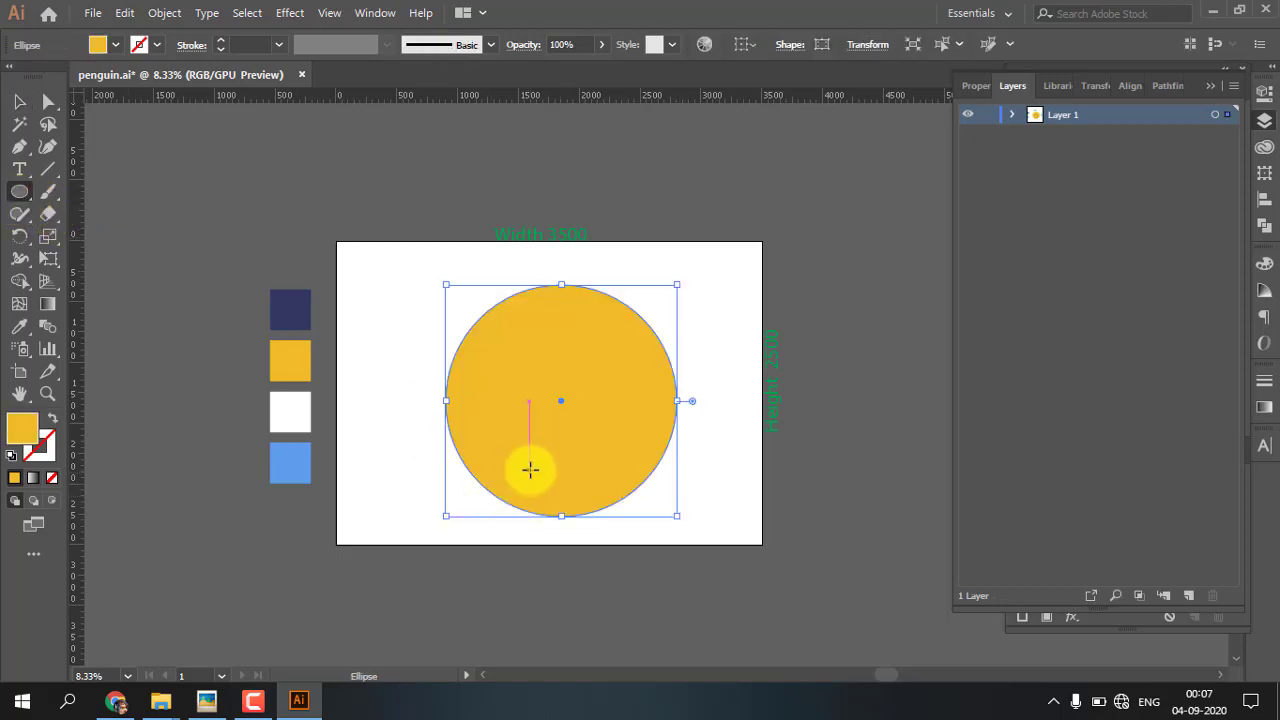
{"action": "key", "text": "i"}
{"action": "left_click", "coordinate": [289, 457]}
{"action": "left_click", "coordinate": [19, 101]}
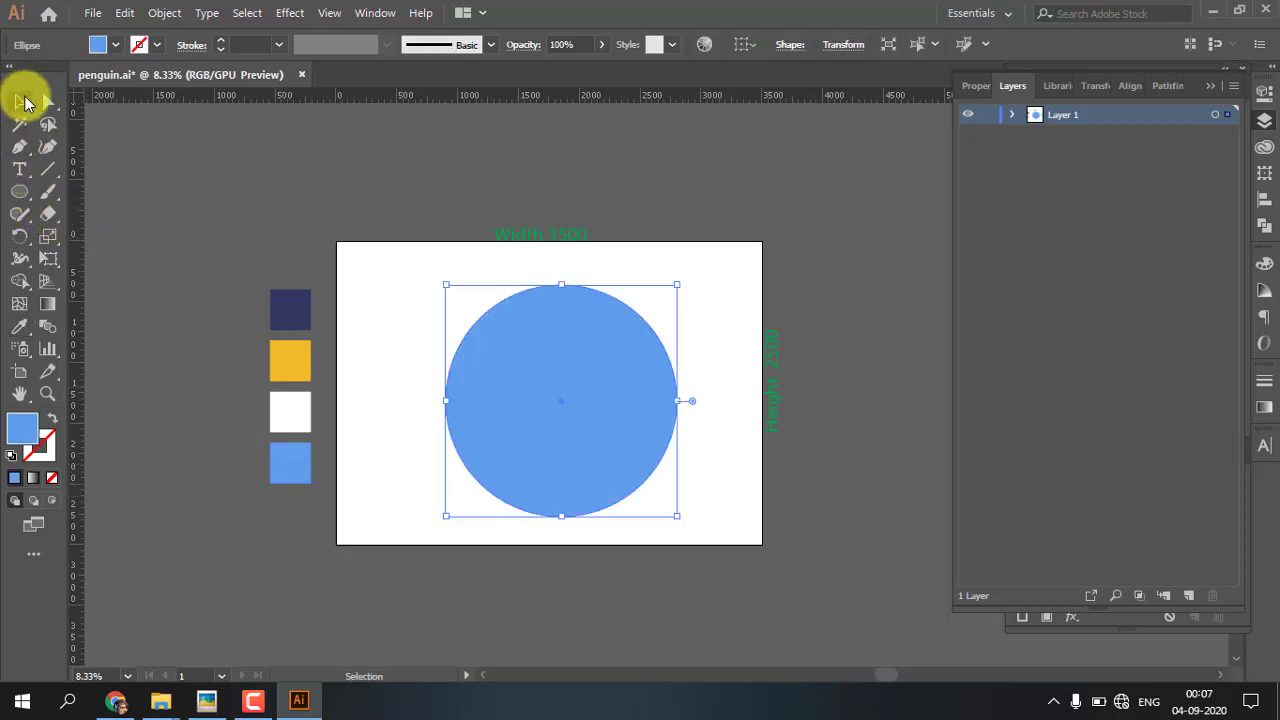
Open the Scribble effect for the blue circle, try the Zig-zag preset and return to the Default preset
{"action": "left_click", "coordinate": [289, 12]}
{"action": "mouse_move", "coordinate": [339, 235]}
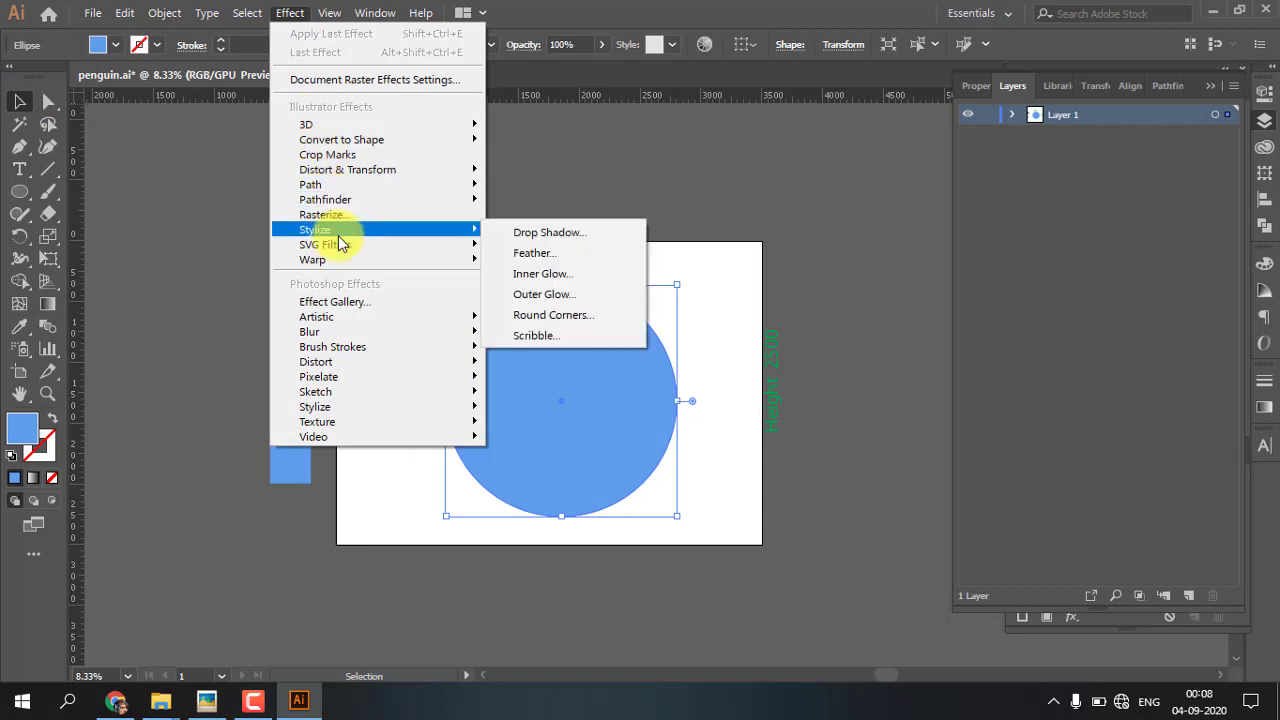
{"action": "left_click", "coordinate": [545, 335]}
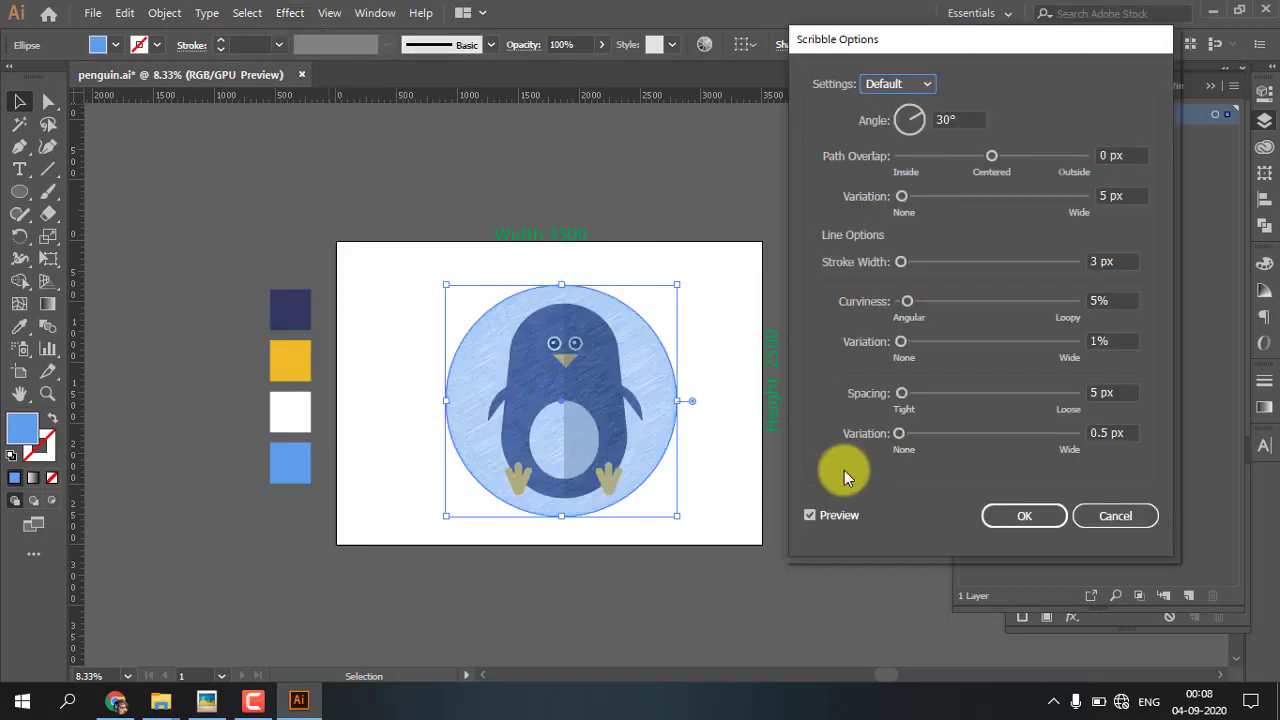
{"action": "left_click", "coordinate": [915, 85]}
{"action": "left_click", "coordinate": [898, 285]}
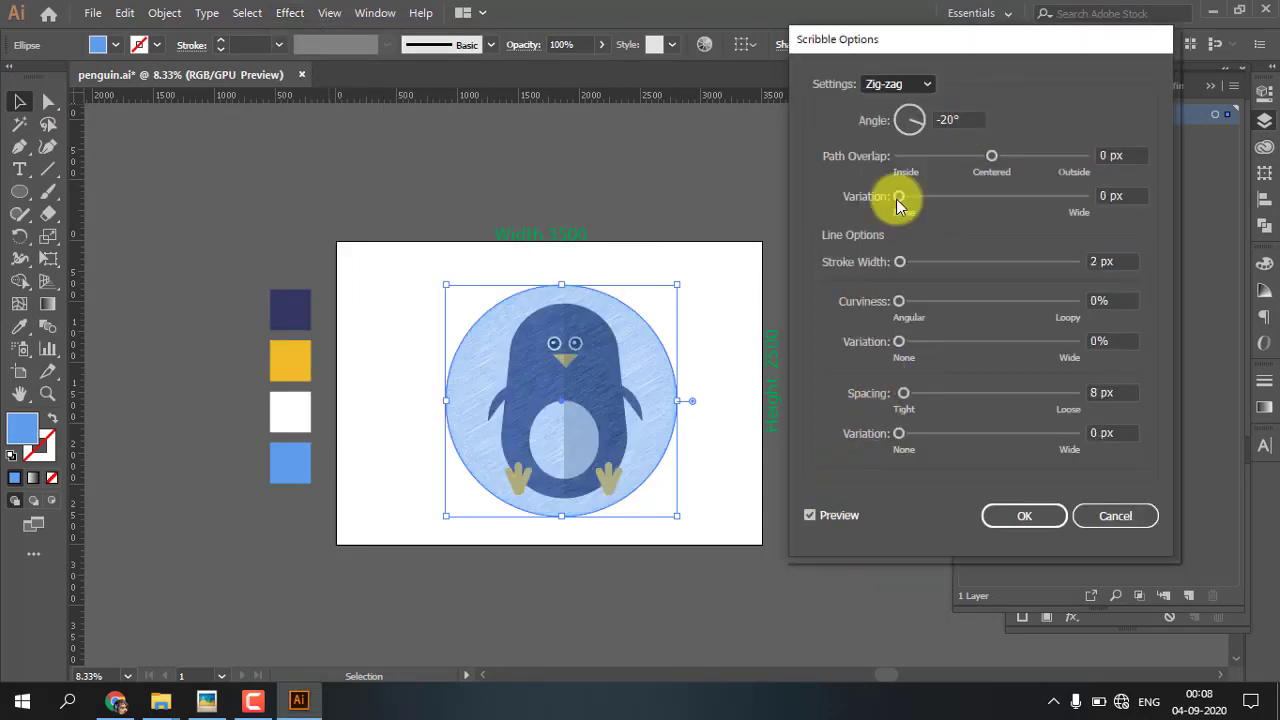
{"action": "left_click", "coordinate": [899, 84]}
{"action": "left_click", "coordinate": [898, 122]}
Set the scribble's path overlap to 25 px with 39 px variation, stroke width to 31 px and curviness variation to 13%
{"action": "left_click_drag", "start_coordinate": [992, 156], "coordinate": [1003, 156]}
{"action": "left_click_drag", "start_coordinate": [902, 196], "coordinate": [924, 196]}
{"action": "left_click_drag", "start_coordinate": [900, 262], "coordinate": [918, 262]}
{"action": "left_click_drag", "start_coordinate": [900, 342], "coordinate": [921, 342]}
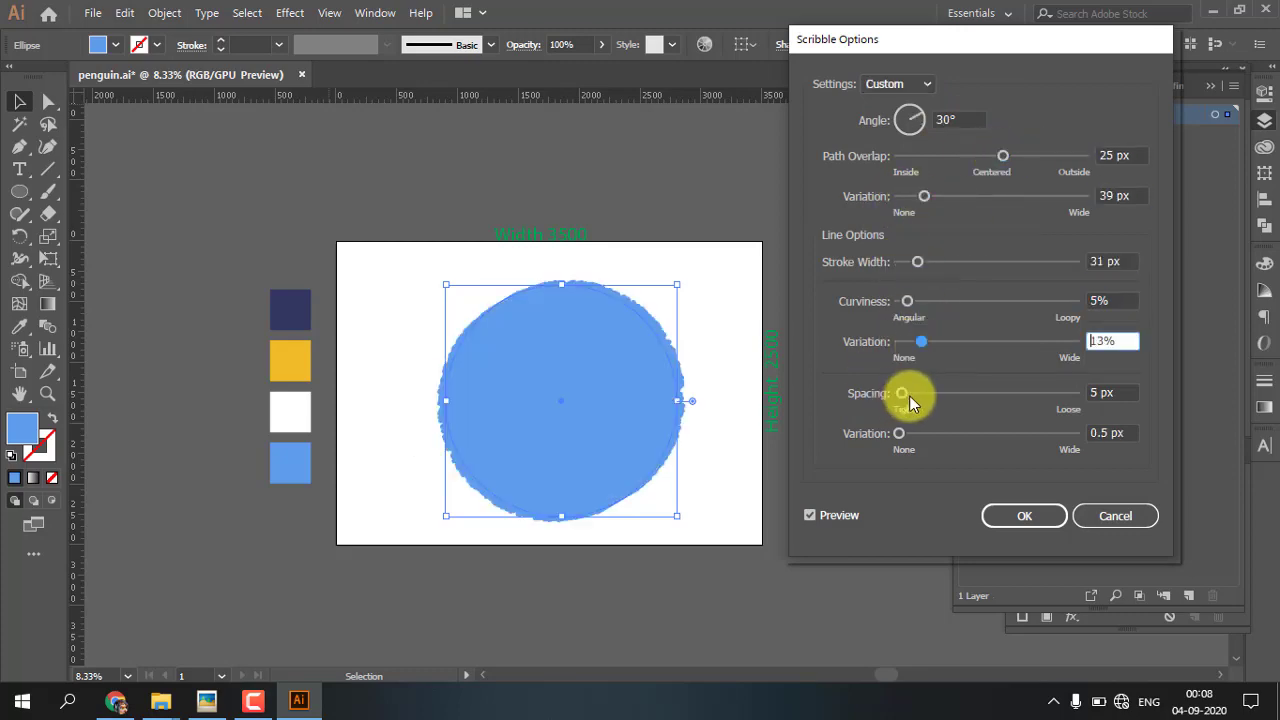
Set the scribble's angle to 34°, curviness to 16% with 19% variation, and spacing to 31 px with 42 px variation
{"action": "left_click_drag", "start_coordinate": [902, 393], "coordinate": [911, 393]}
{"action": "left_click_drag", "start_coordinate": [899, 433], "coordinate": [917, 433]}
{"action": "left_click_drag", "start_coordinate": [922, 342], "coordinate": [933, 342]}
{"action": "left_click_drag", "start_coordinate": [907, 301], "coordinate": [927, 301]}
{"action": "mouse_move", "coordinate": [911, 393]}
{"action": "left_mouse_down"}
{"action": "mouse_move", "coordinate": [926, 393]}
{"action": "mouse_move", "coordinate": [924, 433]}
{"action": "left_mouse_up"}
{"action": "mouse_move", "coordinate": [920, 113]}
{"action": "left_mouse_down"}
{"action": "mouse_move", "coordinate": [917, 129]}
{"action": "mouse_move", "coordinate": [923, 111]}
{"action": "left_mouse_up"}
{"action": "left_click_drag", "start_coordinate": [926, 393], "coordinate": [918, 393]}
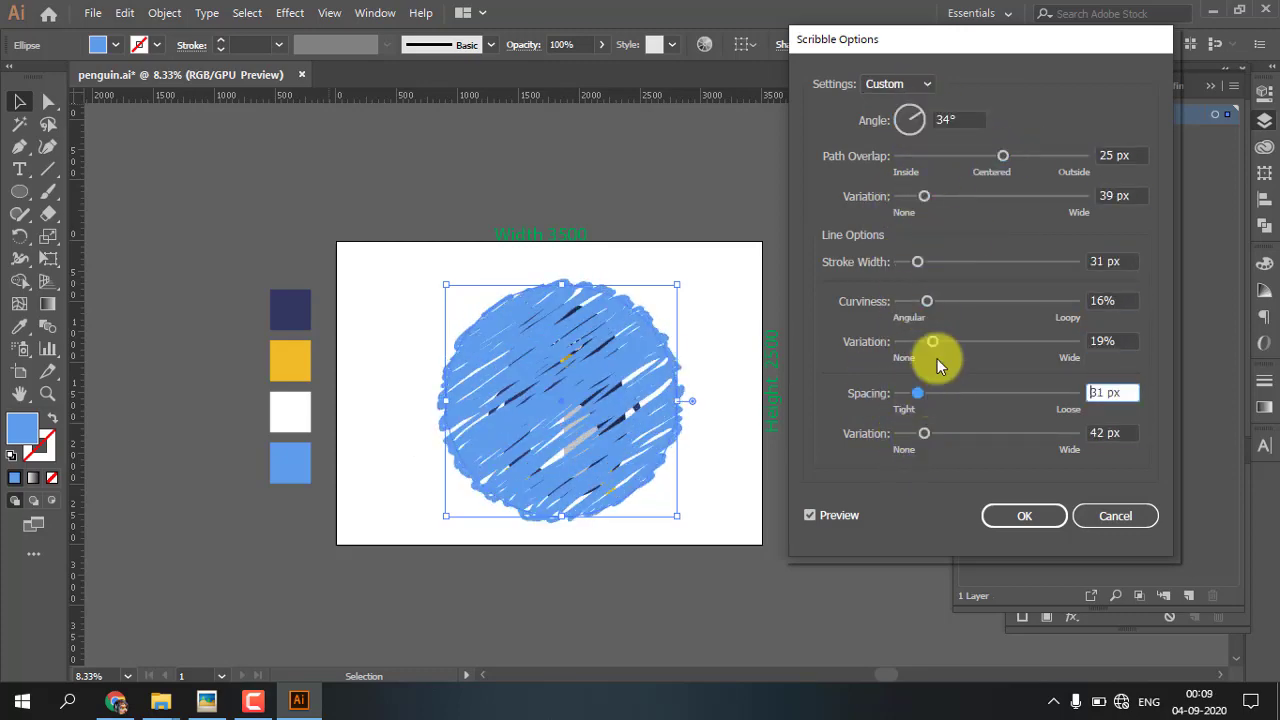
Set path overlap to -2 px with 71 px variation and curviness variation to 24%, adjust the spacing and apply the scribble
{"action": "left_click_drag", "start_coordinate": [924, 196], "coordinate": [945, 198]}
{"action": "mouse_move", "coordinate": [1003, 156]}
{"action": "left_mouse_down"}
{"action": "mouse_move", "coordinate": [955, 165]}
{"action": "mouse_move", "coordinate": [991, 156]}
{"action": "left_mouse_up"}
{"action": "left_click_drag", "start_coordinate": [933, 342], "coordinate": [941, 342]}
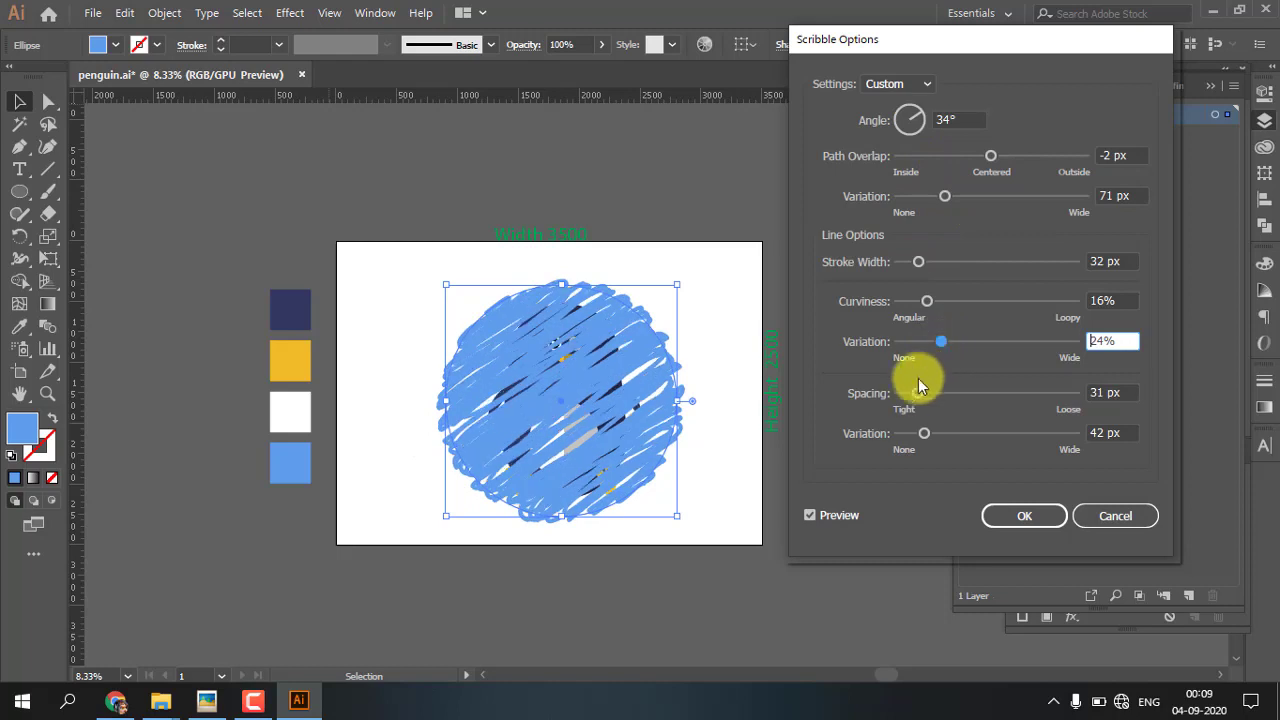
{"action": "left_click_drag", "start_coordinate": [918, 395], "coordinate": [921, 433]}
{"action": "key", "text": "Return"}
Send the scribbled circle behind the penguin and enlarge it from its center until it spans the artboard's height
{"action": "left_click", "coordinate": [634, 292]}
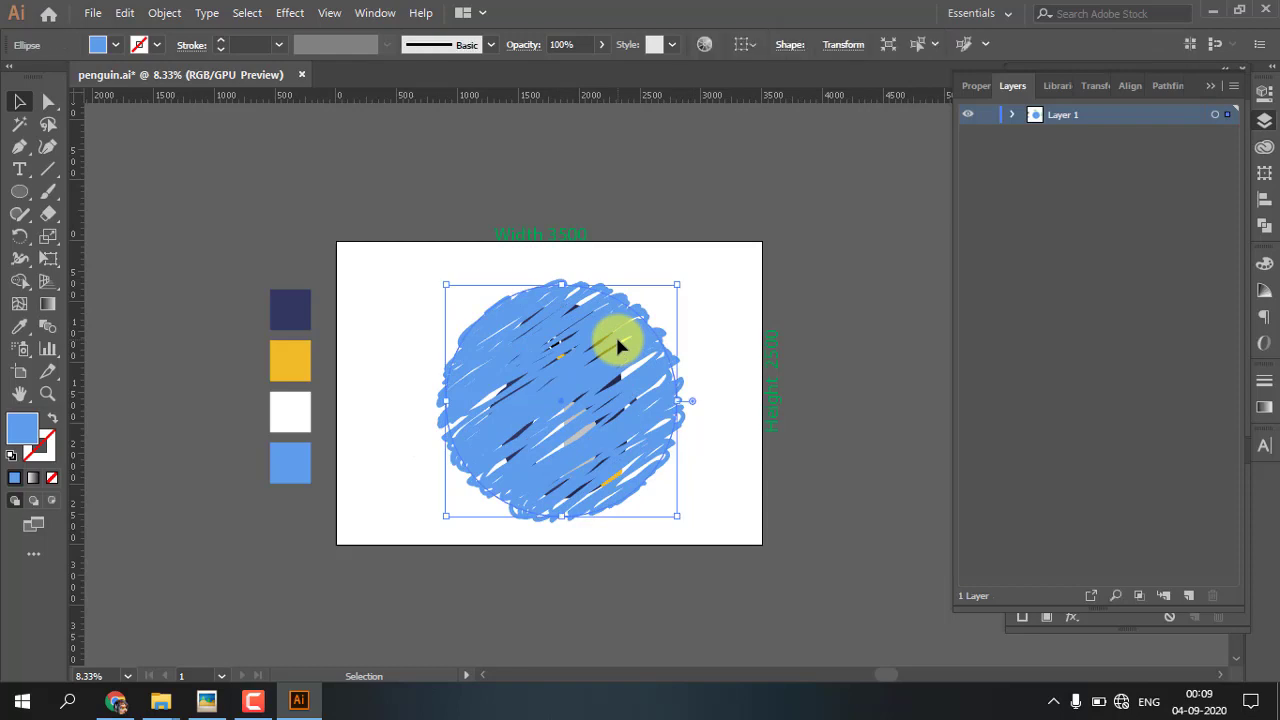
{"action": "right_click", "coordinate": [618, 345]}
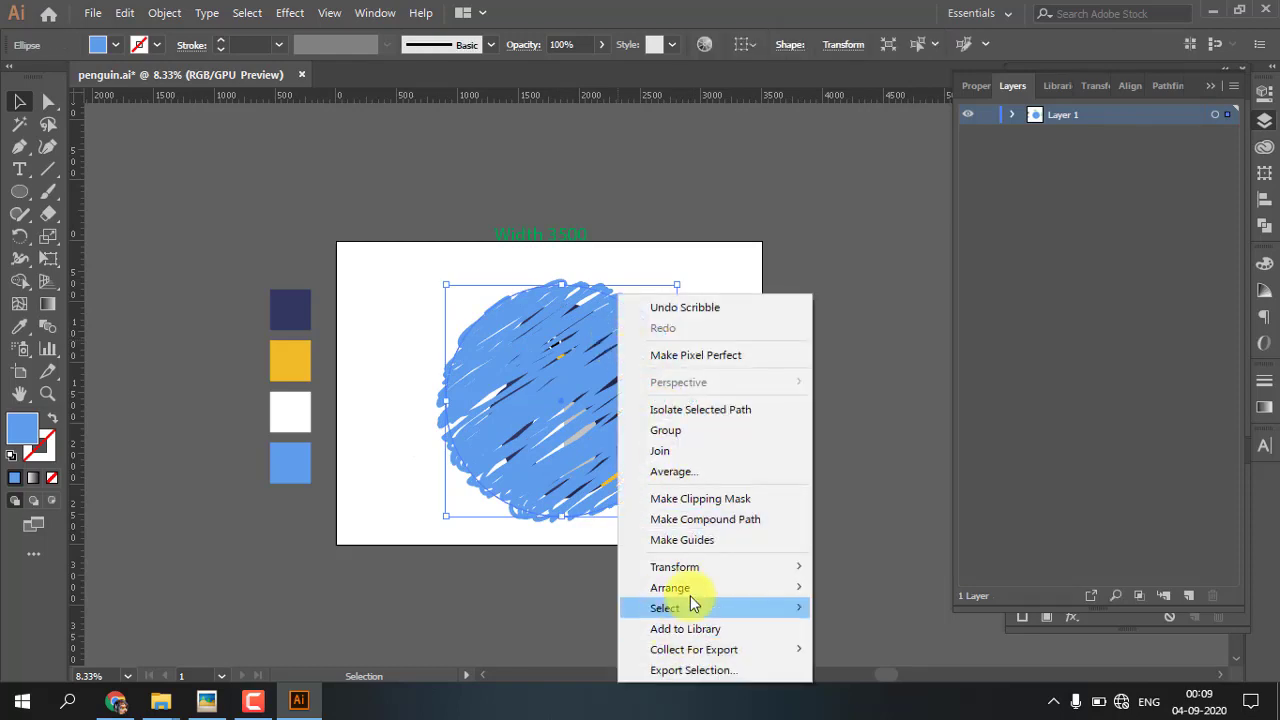
{"action": "mouse_move", "coordinate": [700, 591]}
{"action": "left_click", "coordinate": [868, 650]}
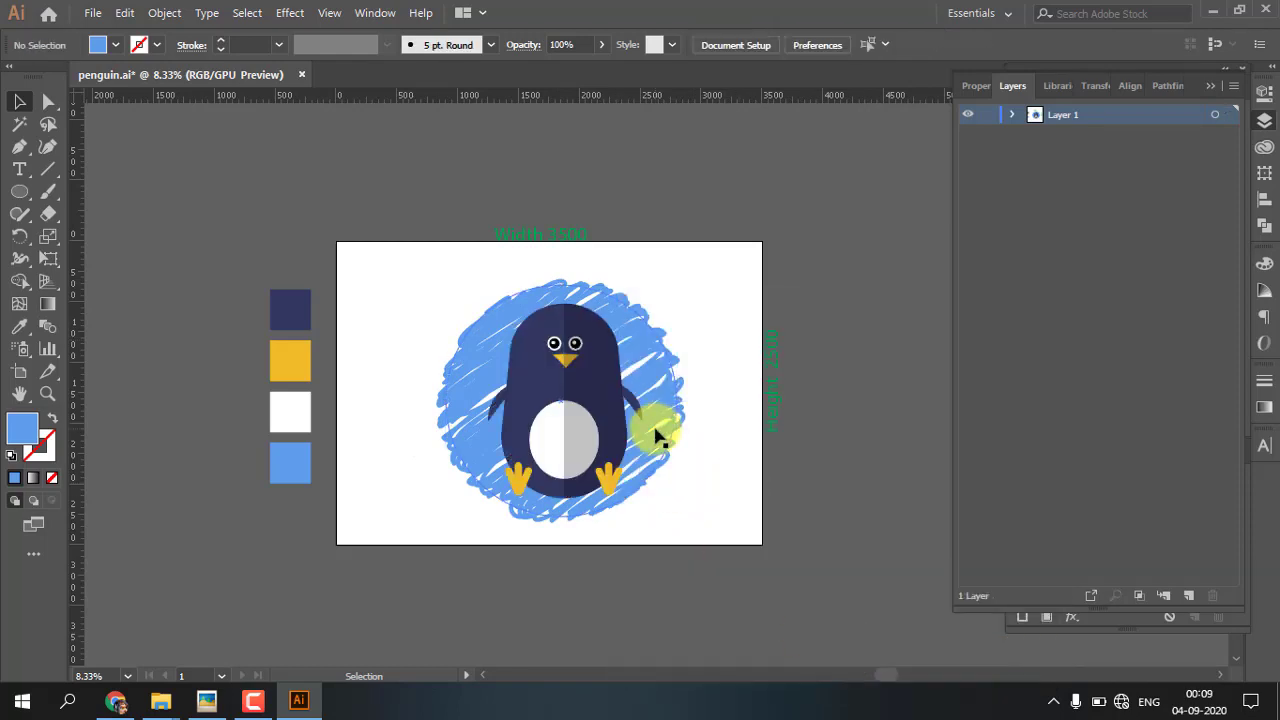
{"action": "mouse_move", "coordinate": [677, 285]}
{"action": "left_mouse_down"}
{"action": "mouse_move", "coordinate": [726, 263]}
{"action": "mouse_move", "coordinate": [711, 252]}
{"action": "left_mouse_up"}
{"action": "left_click", "coordinate": [755, 283]}
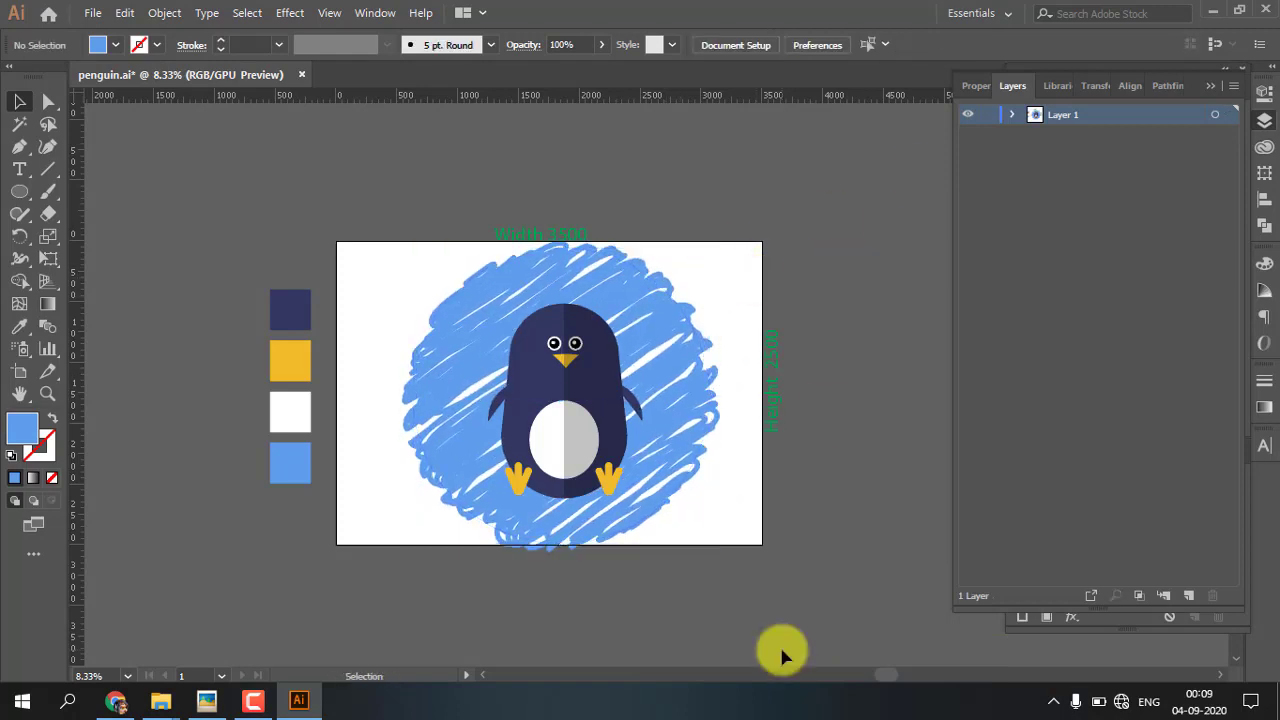
Draw a thin, flat ellipse below the penguin's right-hand foot and fill it with black
{"action": "left_click", "coordinate": [19, 191]}
{"action": "left_click_drag", "start_coordinate": [610, 507], "coordinate": [703, 520]}
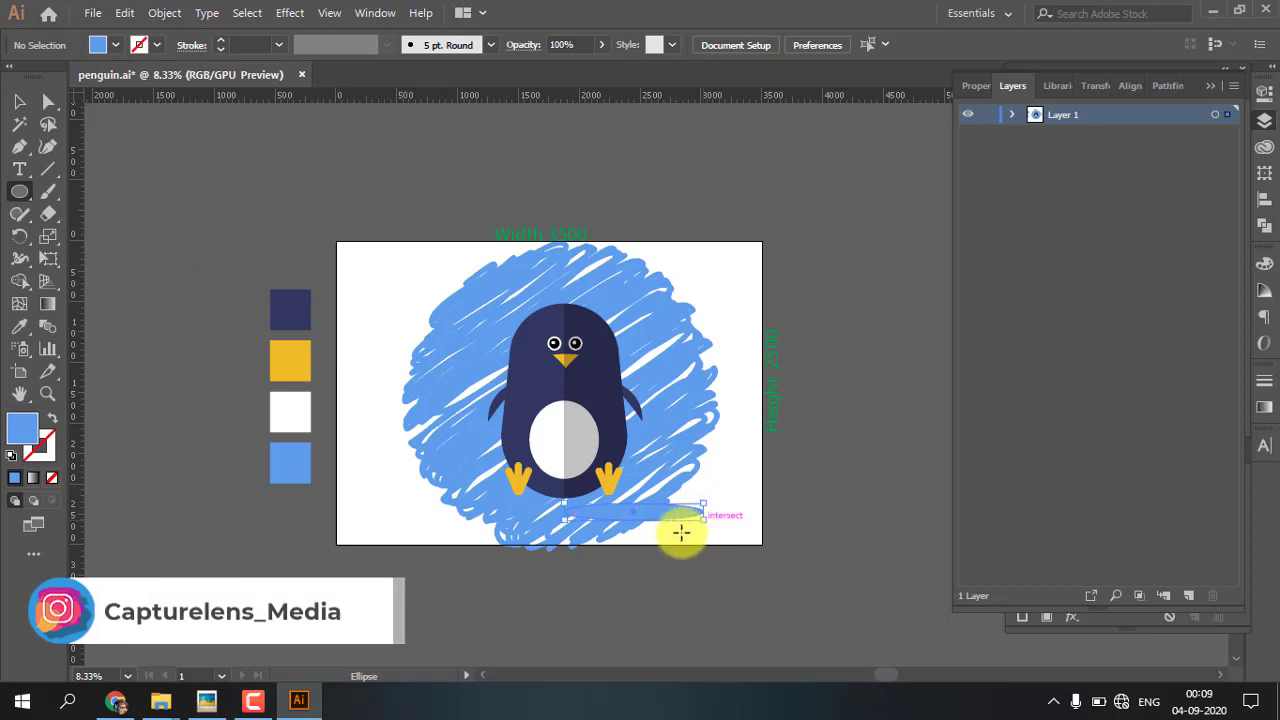
{"action": "double_click", "coordinate": [24, 429]}
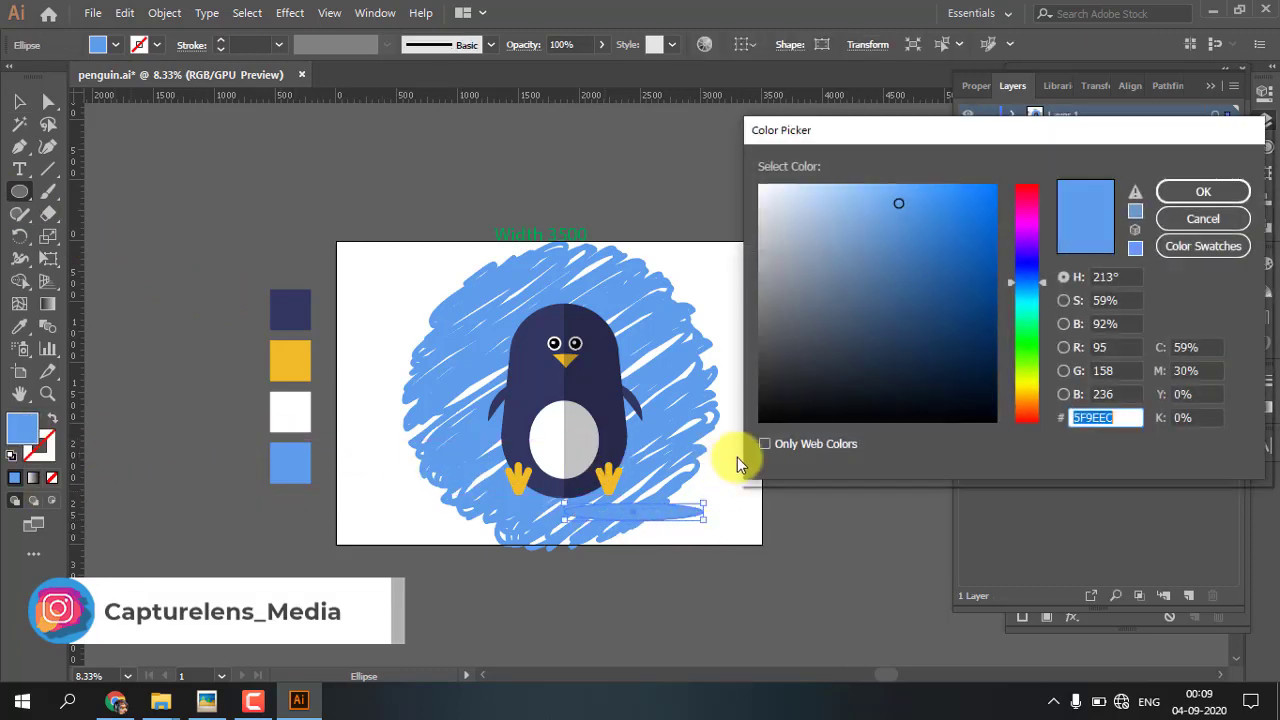
{"action": "left_click", "coordinate": [769, 417]}
{"action": "left_click", "coordinate": [1207, 188]}
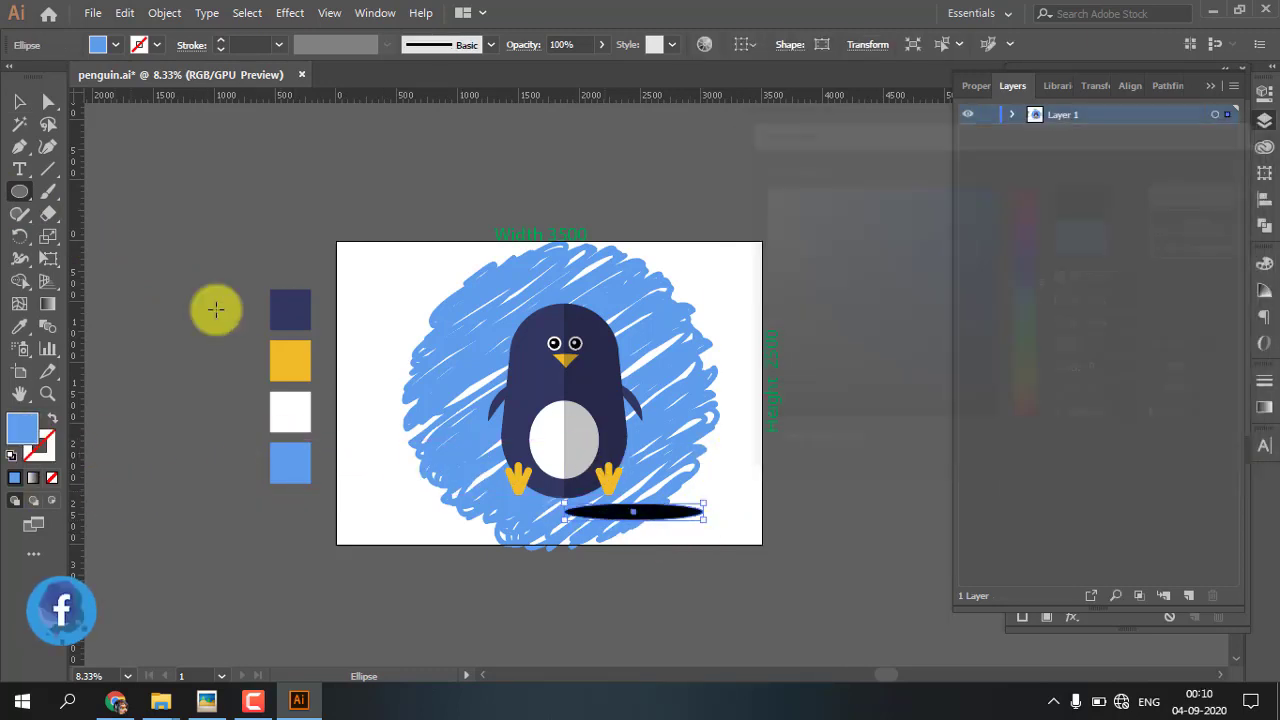
Move the black ellipse under the penguin's feet and lower its opacity to 48%
{"action": "key", "text": "v"}
{"action": "left_click_drag", "start_coordinate": [670, 516], "coordinate": [600, 508]}
{"action": "left_click", "coordinate": [602, 45]}
{"action": "left_click_drag", "start_coordinate": [605, 71], "coordinate": [573, 72]}
{"action": "left_click", "coordinate": [615, 180]}
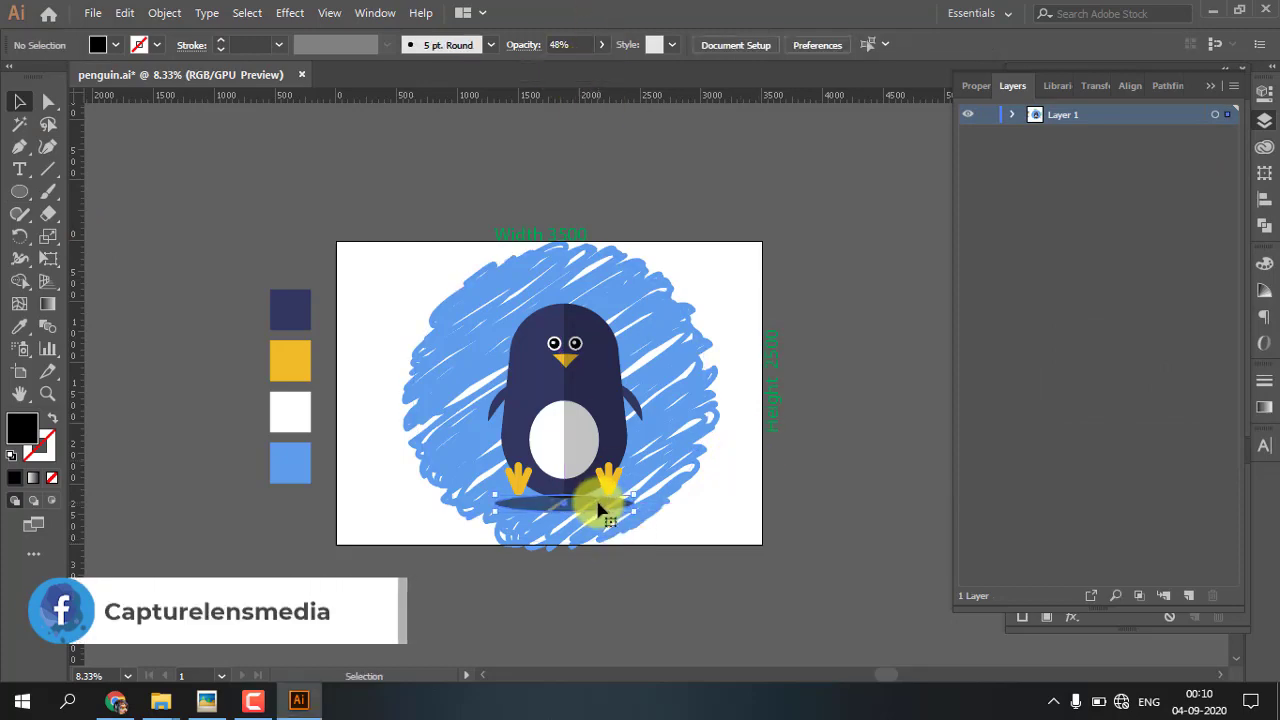
Shift the ground shadow ellipse slightly up against the penguin's base and send it to the back
{"action": "left_click", "coordinate": [597, 508]}
{"action": "scroll", "coordinate": [597, 508], "scroll_direction": "up", "scroll_amount": 3}
{"action": "left_click_drag", "start_coordinate": [516, 572], "coordinate": [559, 558]}
{"action": "right_click", "coordinate": [591, 470]}
{"action": "mouse_move", "coordinate": [671, 371]}
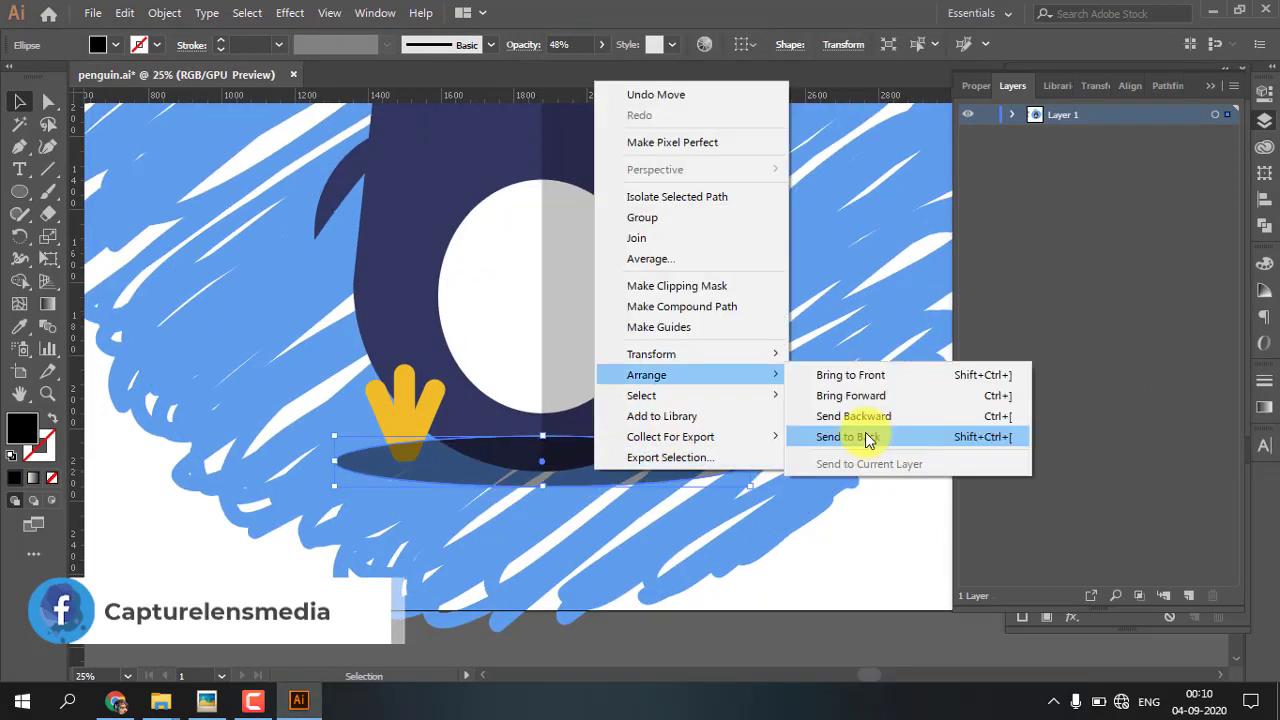
{"action": "left_click", "coordinate": [857, 434]}
Send the scribbled blue circle to the back, behind the ground shadow, and fit the artboard in view
{"action": "scroll", "coordinate": [866, 293], "scroll_direction": "down", "scroll_amount": 1}
{"action": "left_click", "coordinate": [866, 293]}
{"action": "right_click", "coordinate": [865, 288]}
{"action": "mouse_move", "coordinate": [920, 583]}
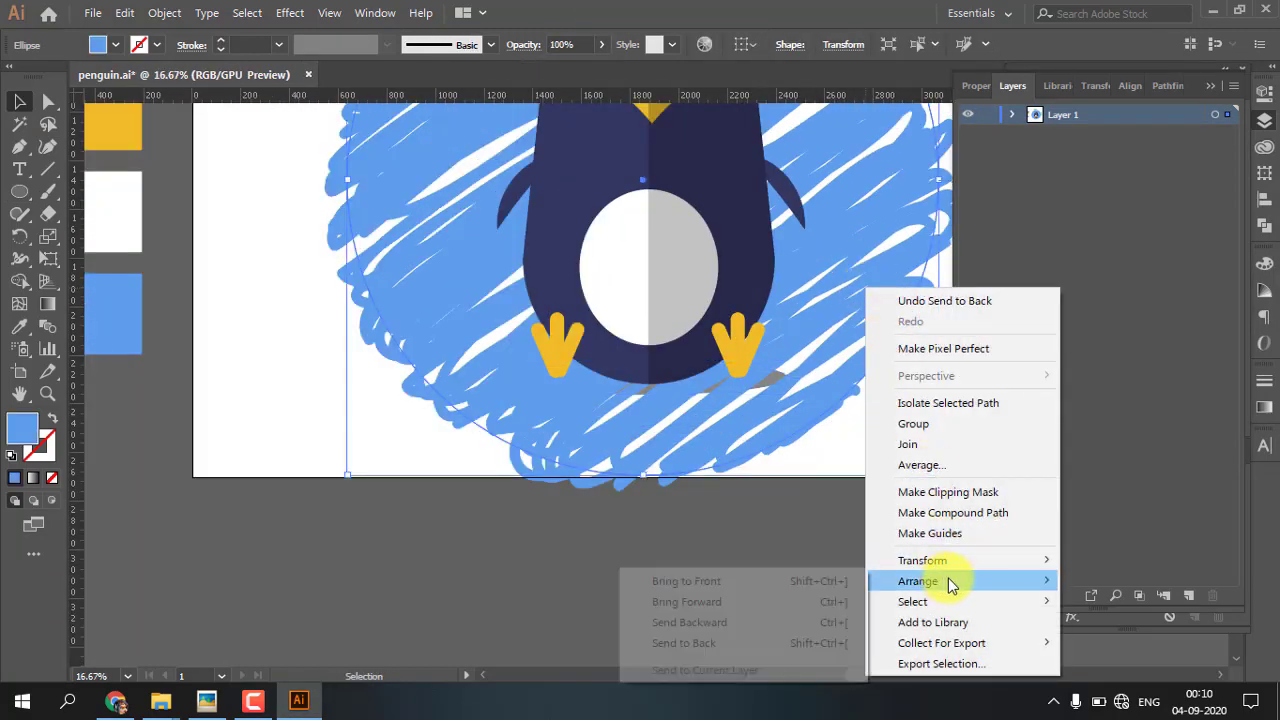
{"action": "left_click", "coordinate": [756, 651]}
{"action": "left_click", "coordinate": [300, 423]}
{"action": "key", "text": "ctrl+0"}
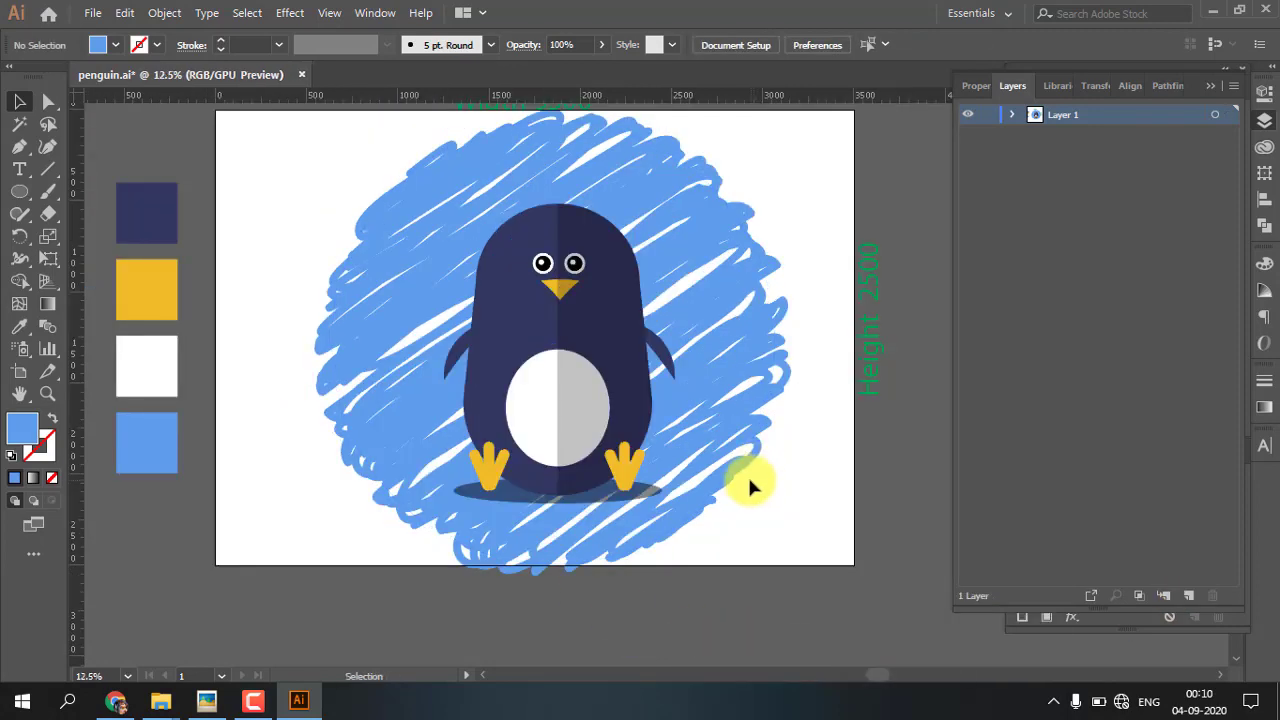